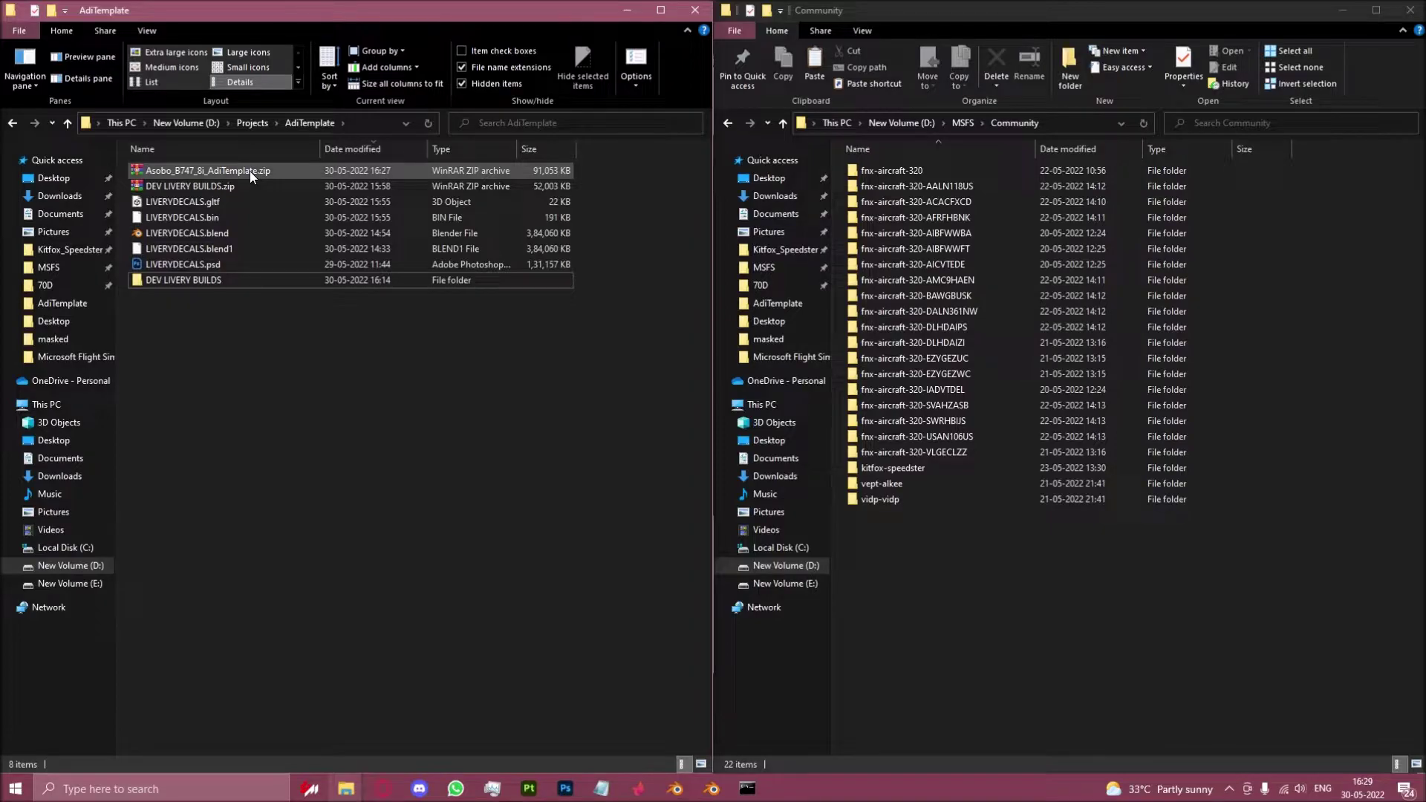
Extract Asobo_B747_8i_AdiTemplate.zip in place and copy the extracted Asobo_B747_8i_AdiTemplate folder into the Community folder
{"action": "right_click", "coordinate": [167, 177]}
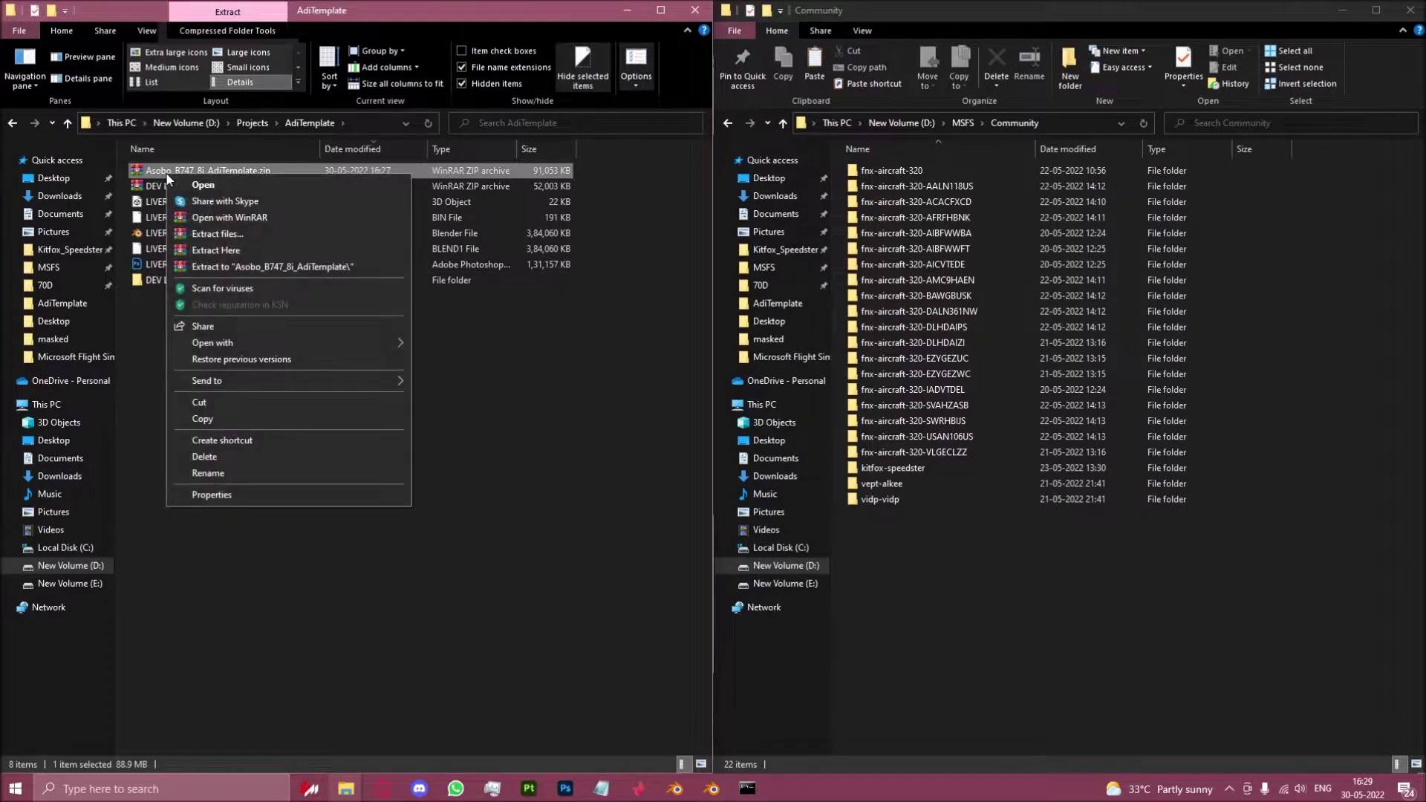
{"action": "left_click", "coordinate": [214, 251]}
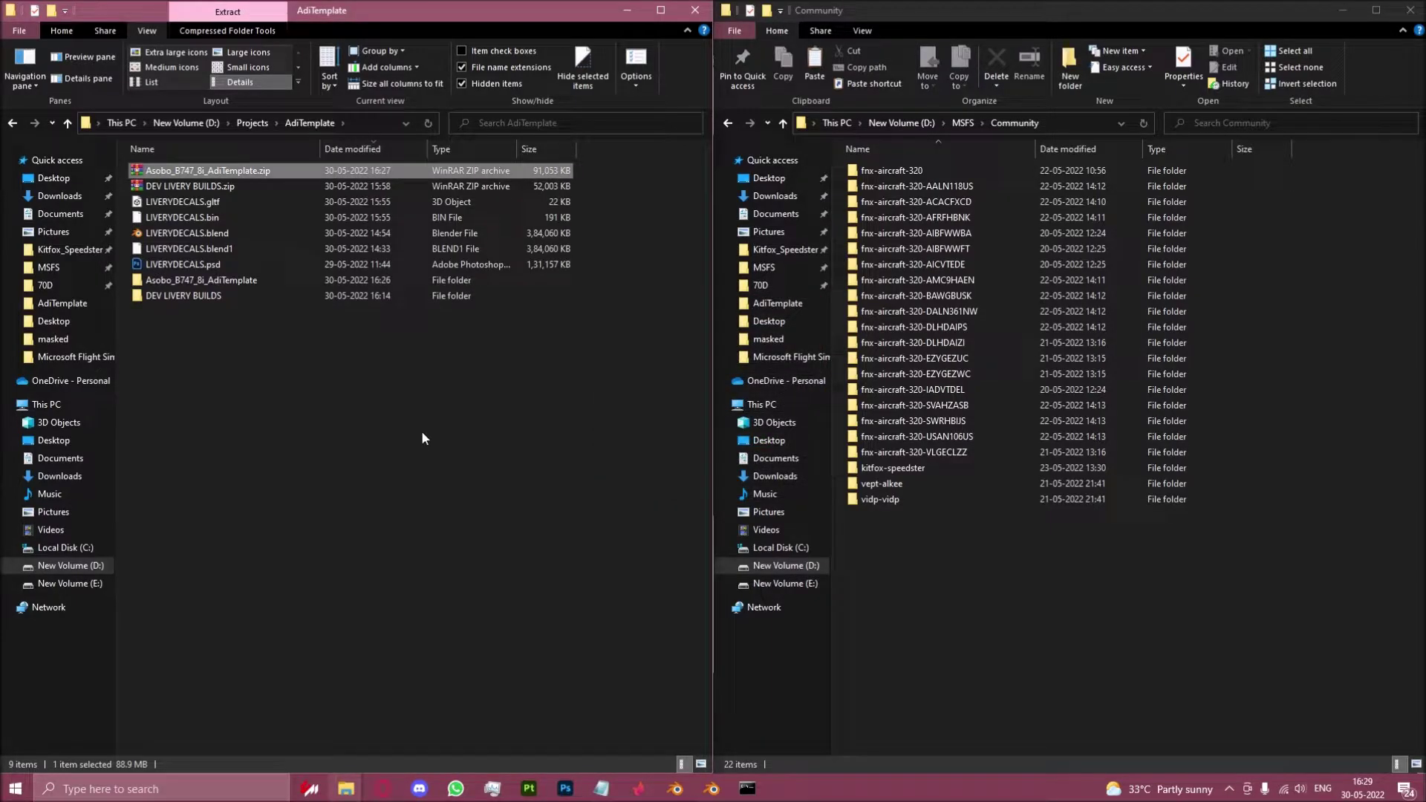
{"action": "left_click", "coordinate": [211, 280]}
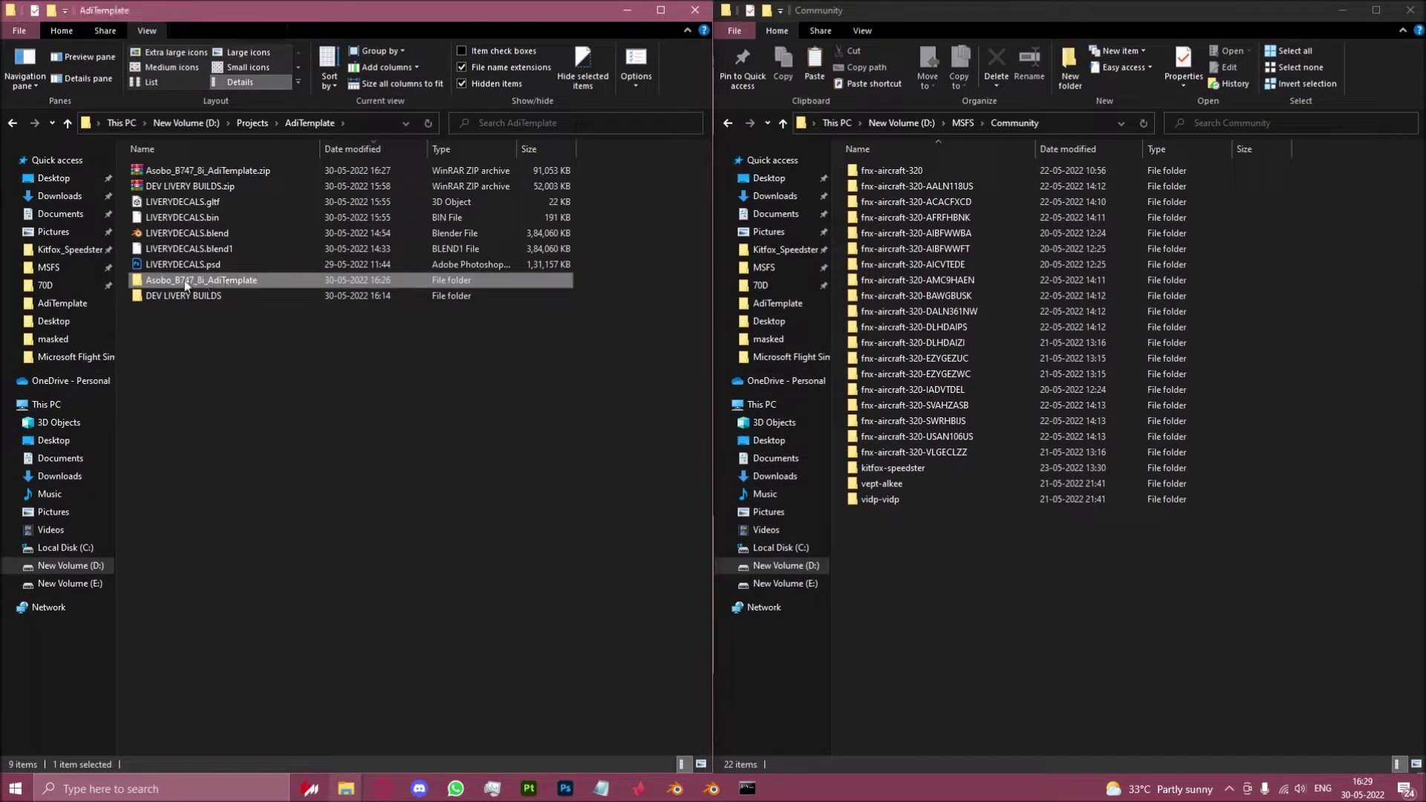
{"action": "left_click", "coordinate": [1040, 627]}
{"action": "key", "text": "ctrl+v"}
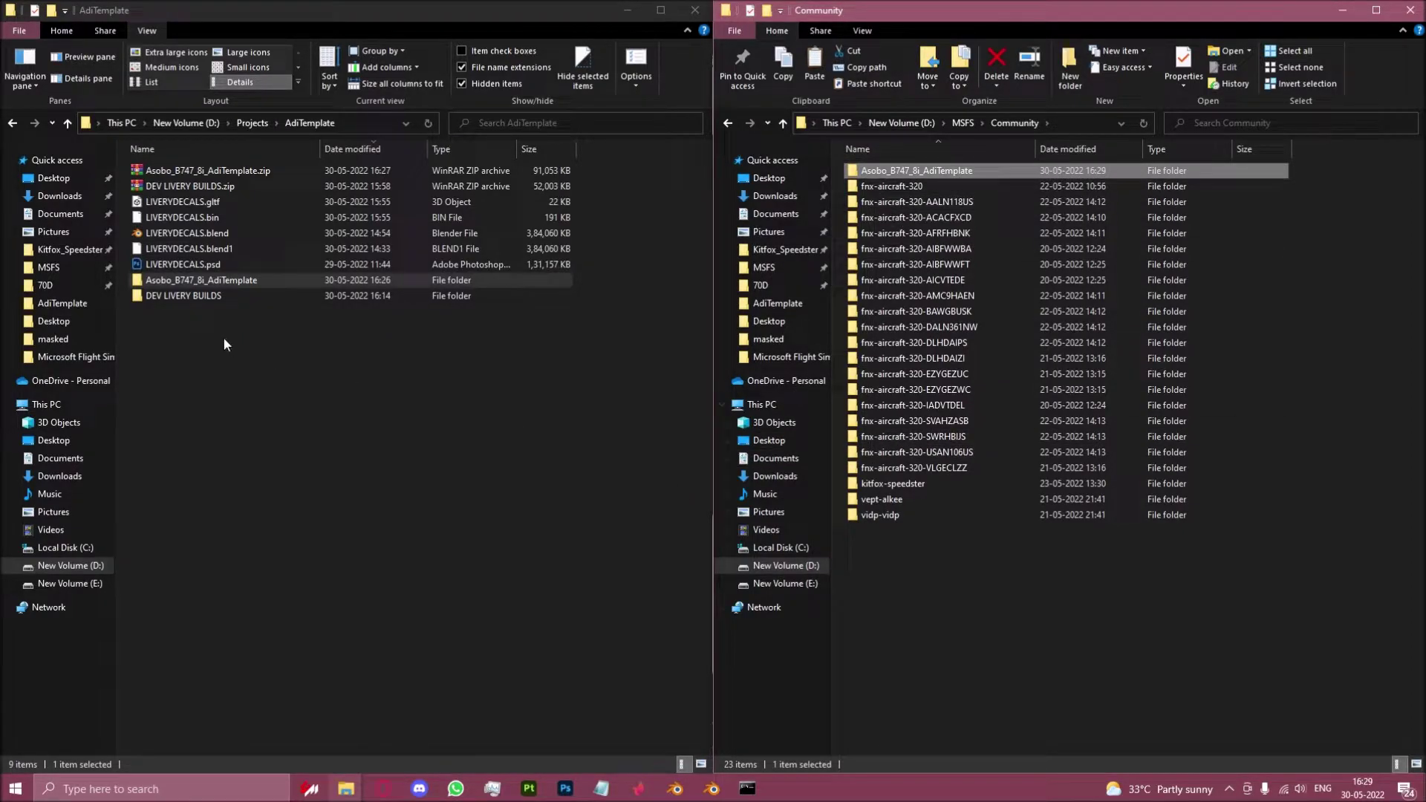
Open the .out folder of DEV LIVERY BUILDS alongside the model.aditemplate folder of the copied Asobo_B747_8i_AdiTemplate package
{"action": "double_click", "coordinate": [178, 296]}
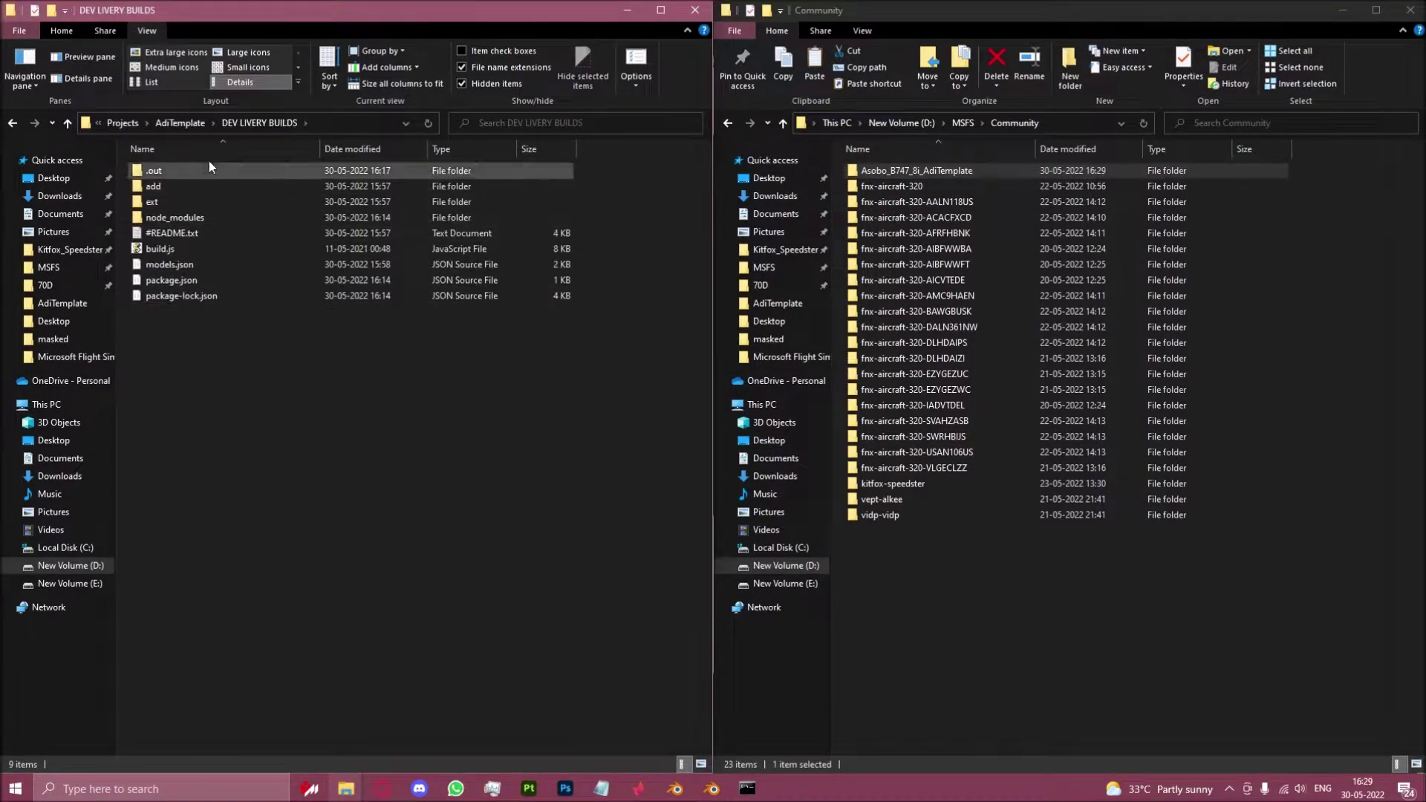
{"action": "double_click", "coordinate": [165, 170]}
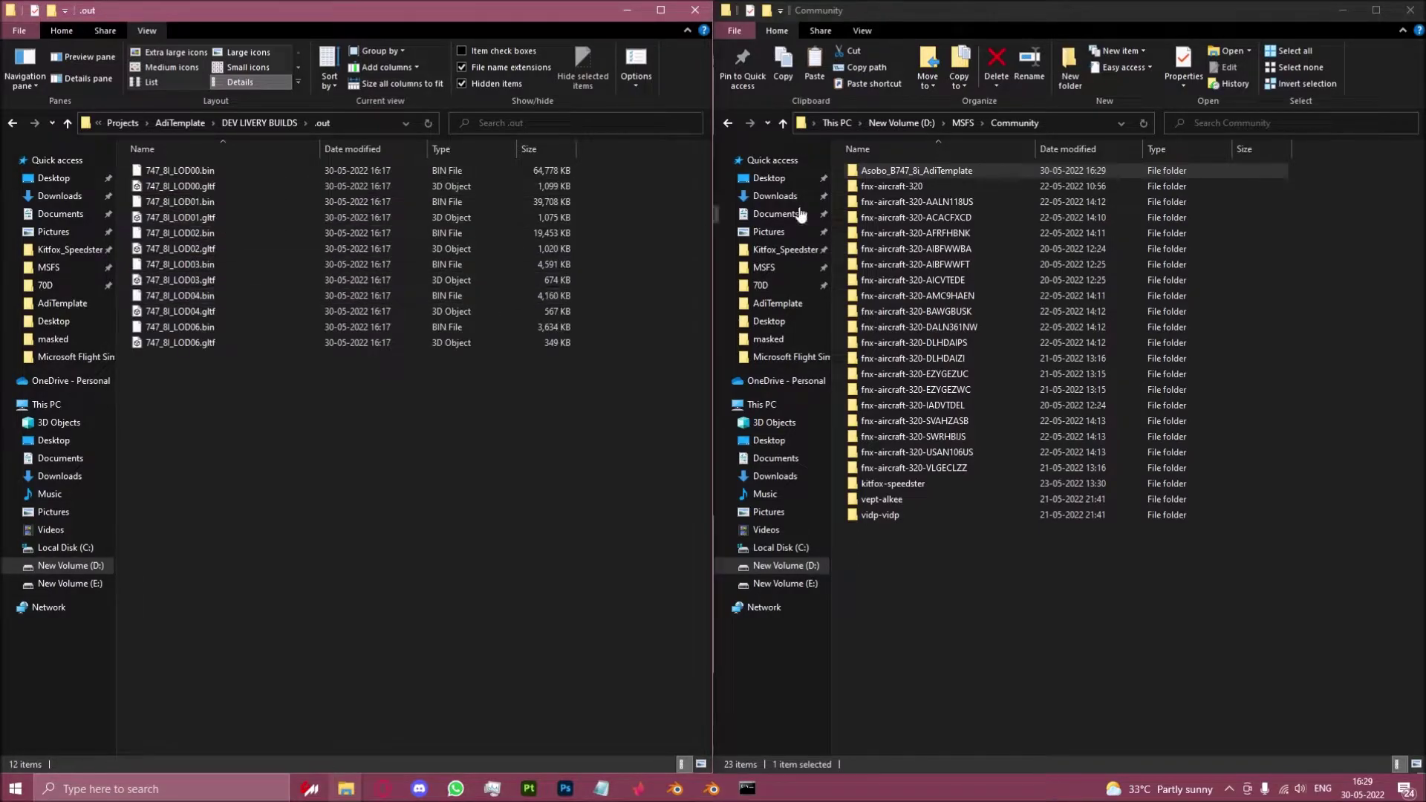
{"action": "double_click", "coordinate": [1040, 174]}
{"action": "double_click", "coordinate": [894, 174]}
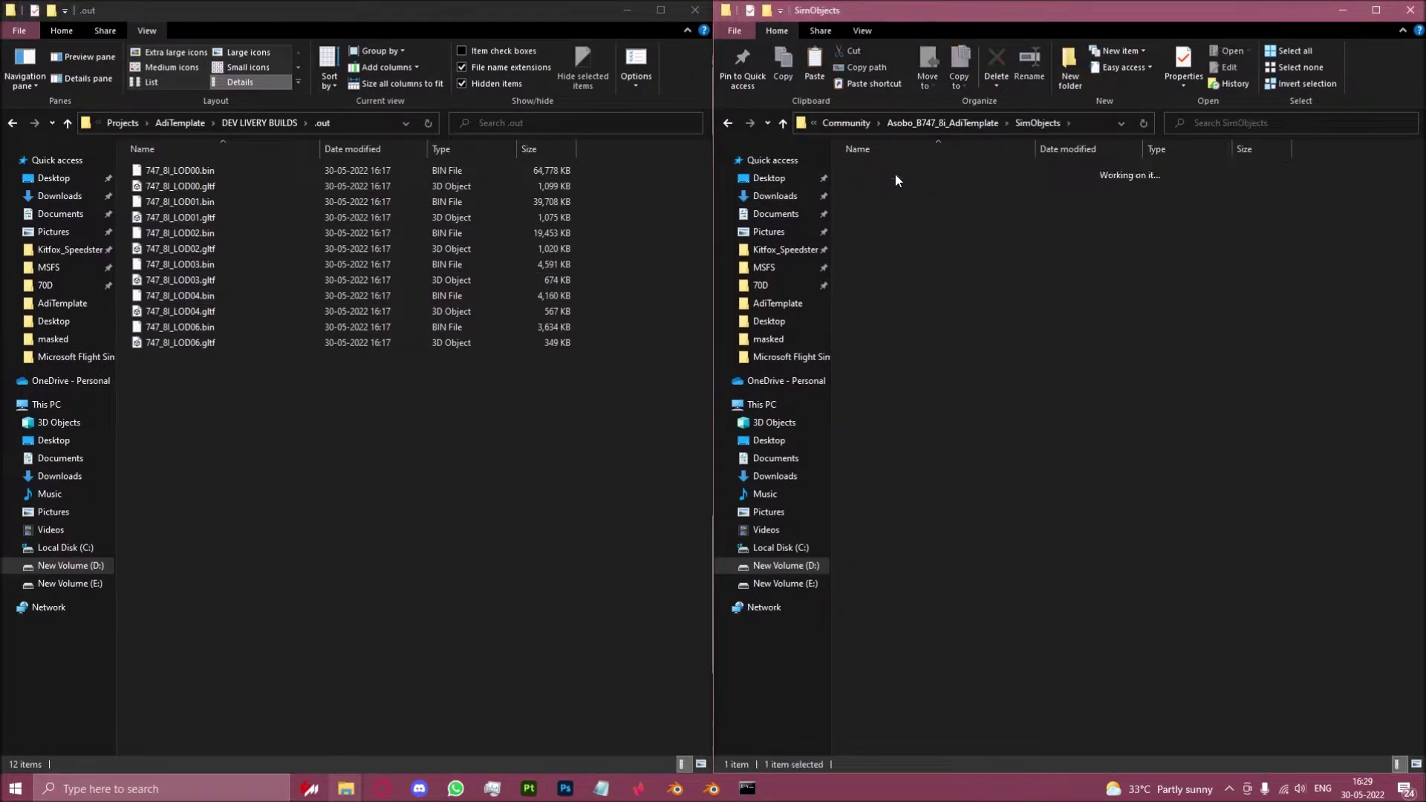
{"action": "double_click", "coordinate": [895, 173]}
{"action": "double_click", "coordinate": [898, 174]}
{"action": "double_click", "coordinate": [903, 175]}
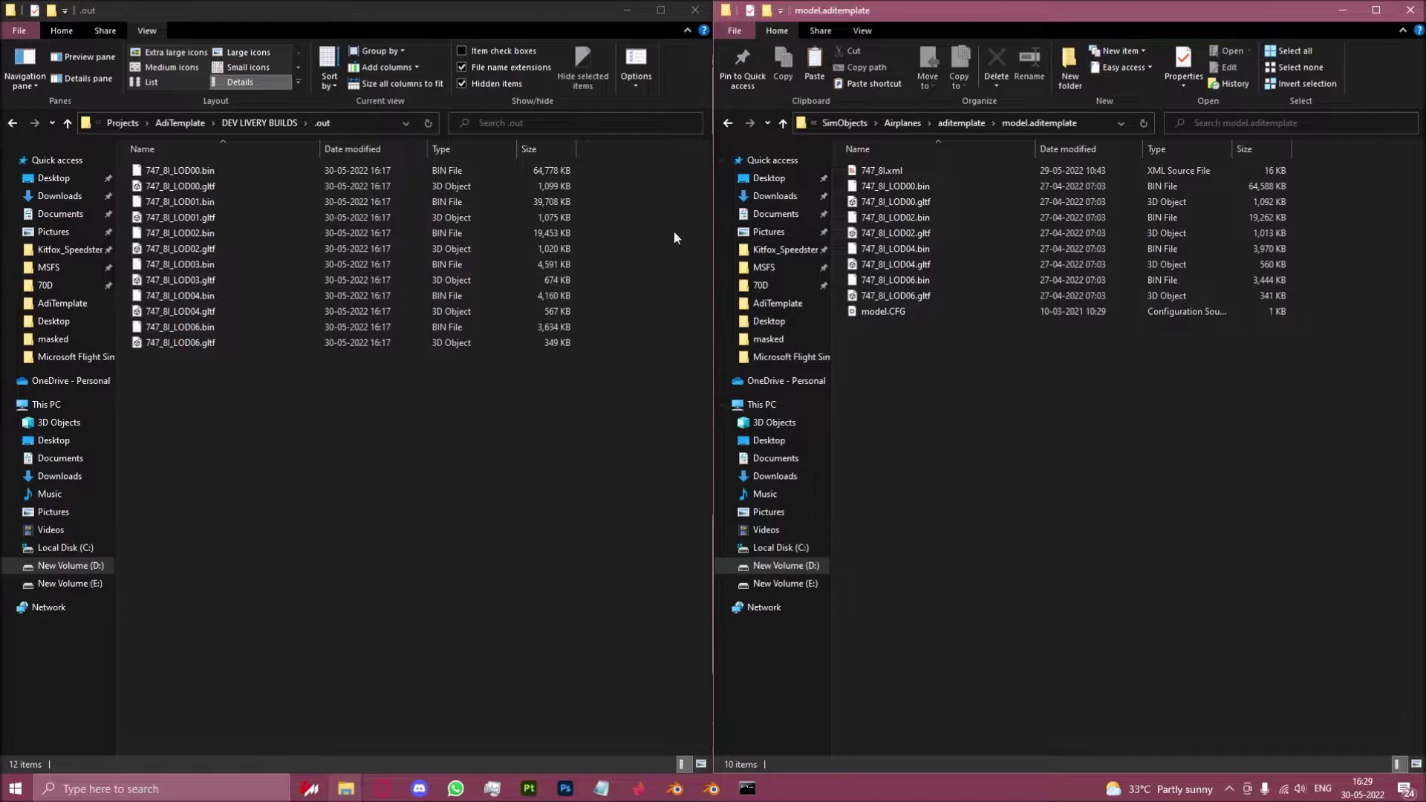
{"action": "left_click_drag", "start_coordinate": [1302, 203], "coordinate": [1236, 296]}
{"action": "left_click", "coordinate": [965, 126]}
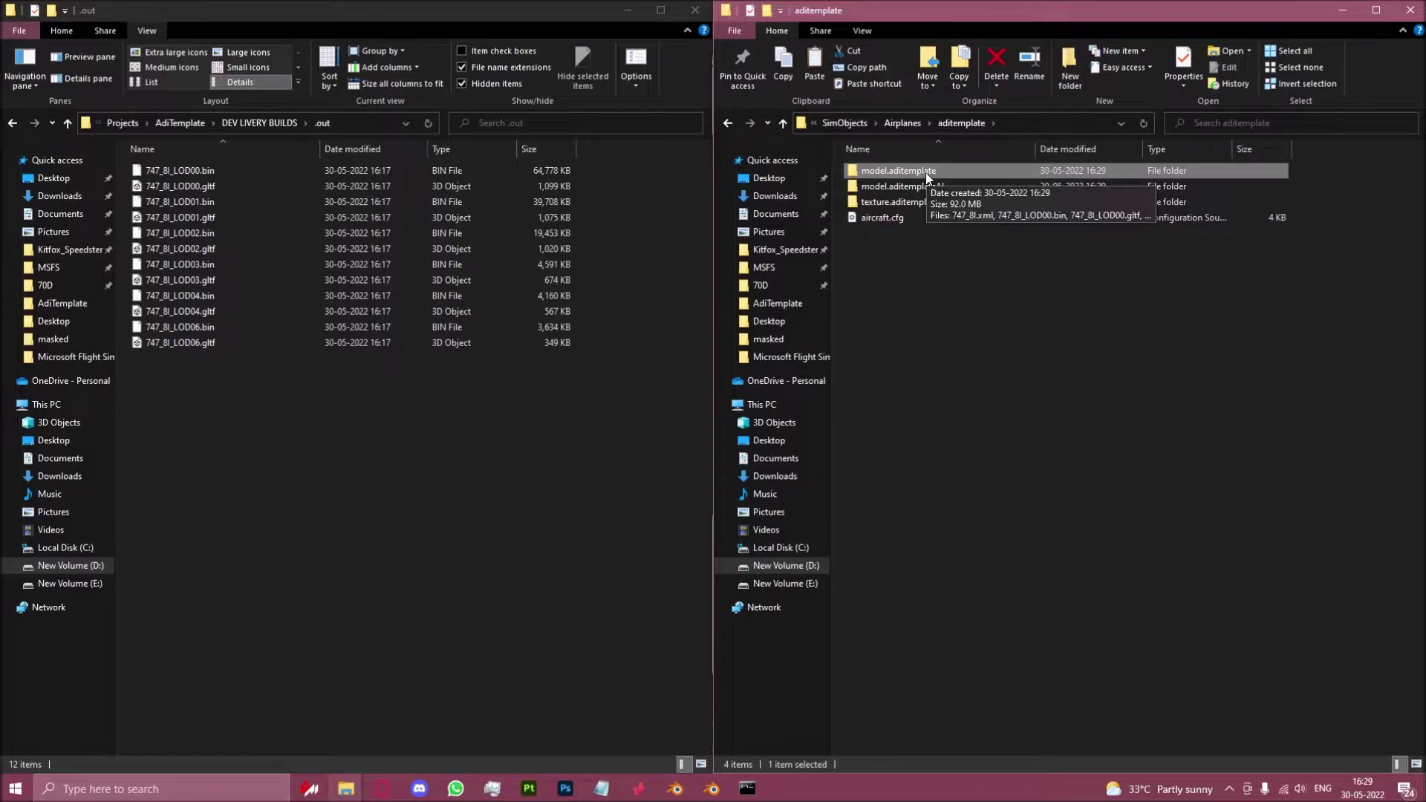
{"action": "double_click", "coordinate": [926, 172]}
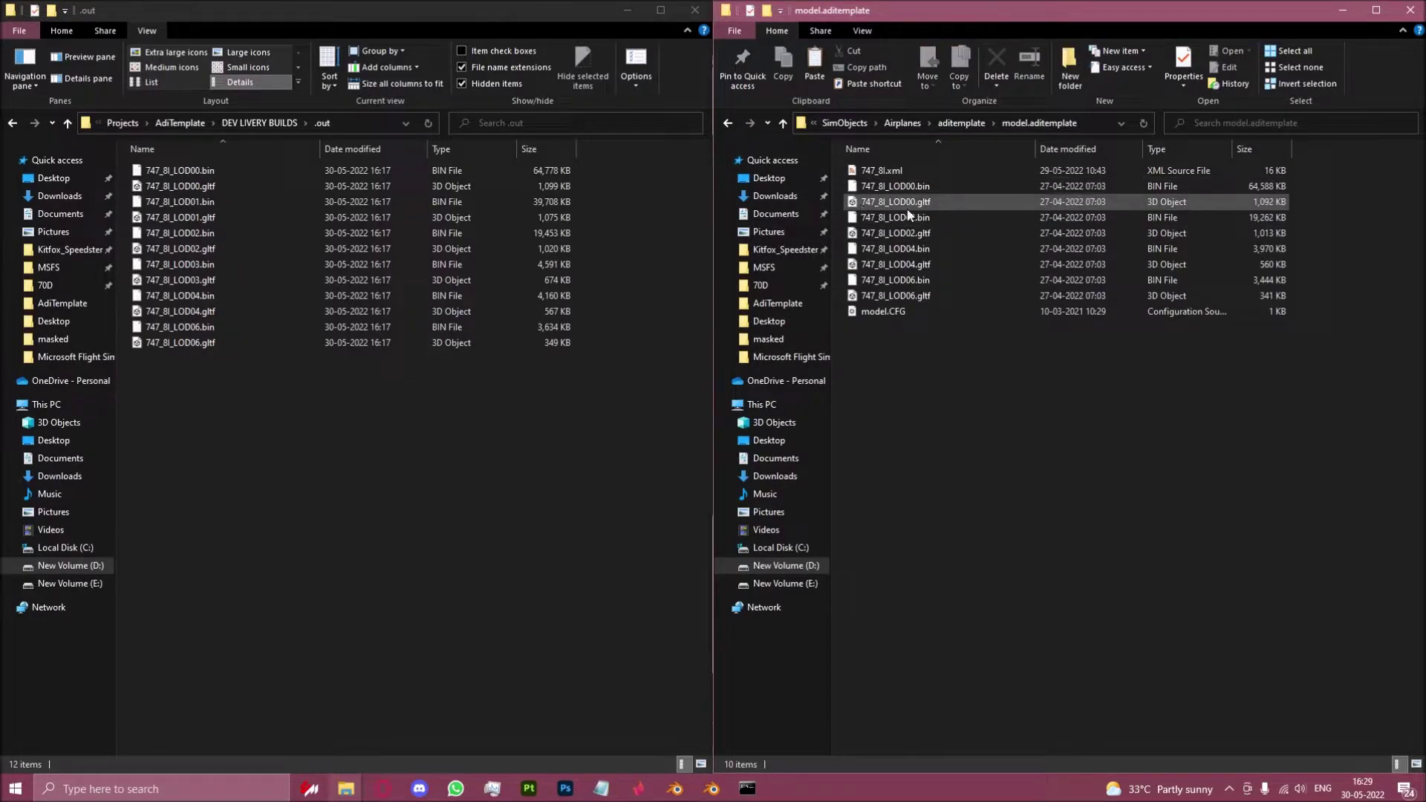
Copy the LOD00, LOD02, LOD04 and LOD06 bin and gltf files from .out into model.aditemplate, replacing the existing ones
{"action": "left_click_drag", "start_coordinate": [606, 165], "coordinate": [571, 191]}
{"action": "left_click_drag", "start_coordinate": [592, 238], "coordinate": [564, 347]}
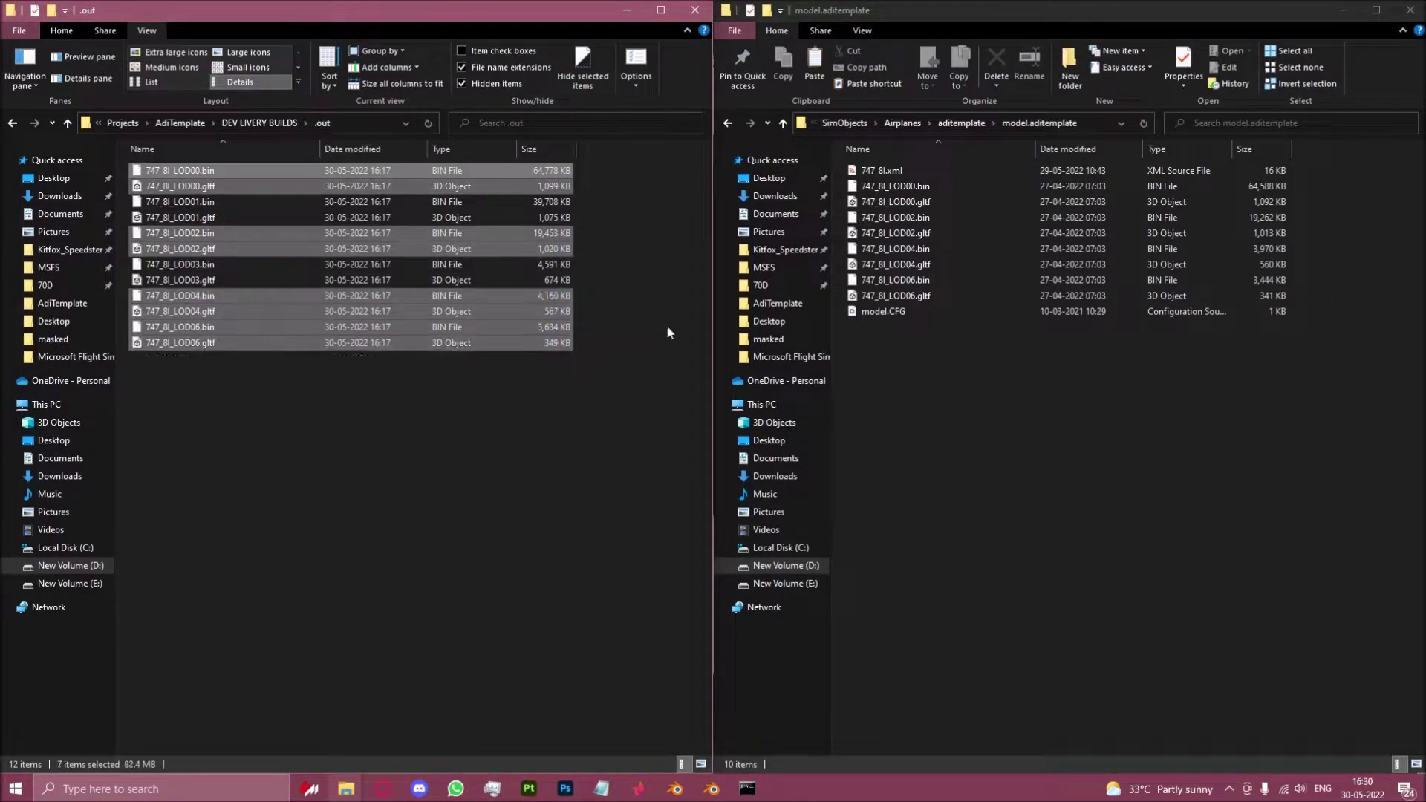
{"action": "key", "text": "ctrl+c"}
{"action": "left_click", "coordinate": [1046, 337]}
{"action": "key", "text": "ctrl+v"}
{"action": "left_click", "coordinate": [799, 281]}
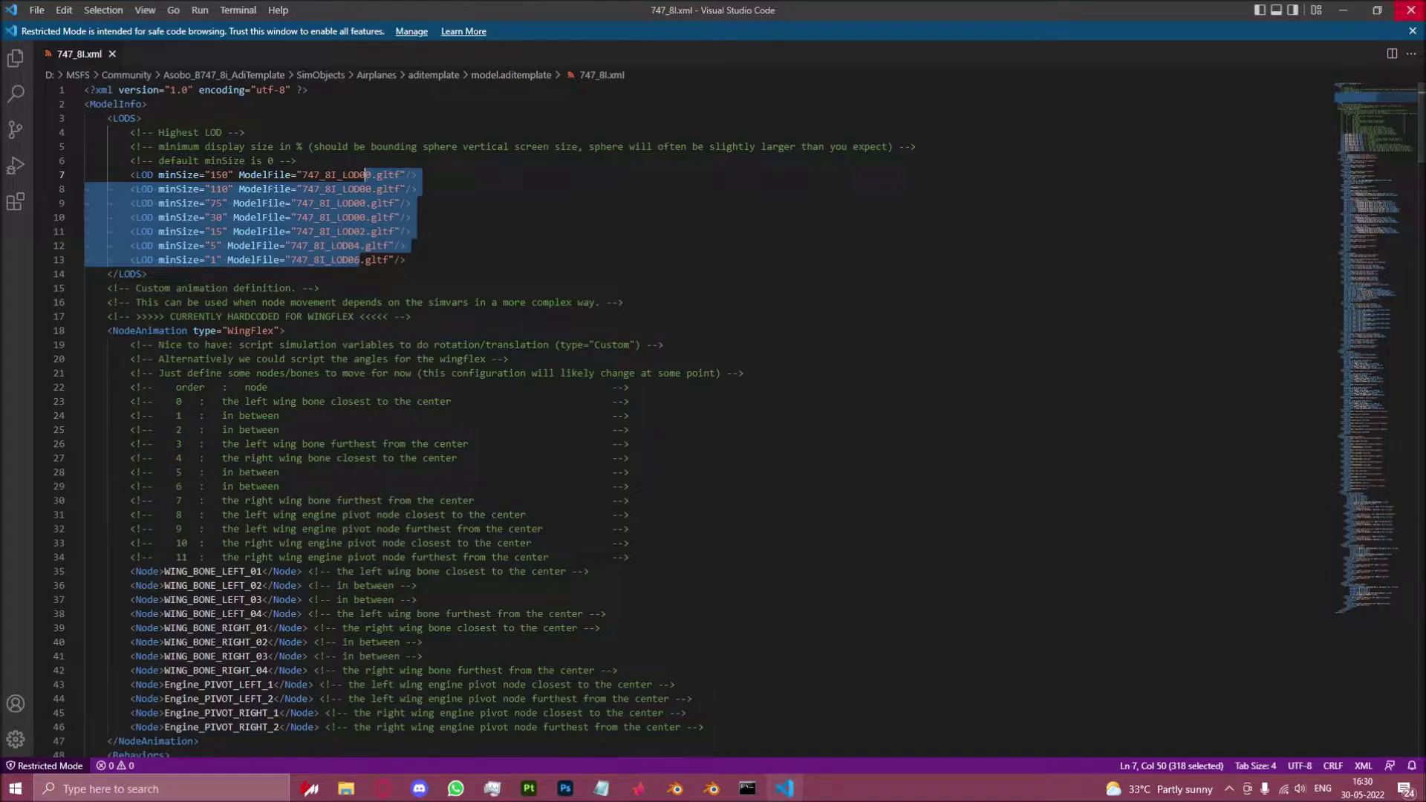
{"action": "left_click", "coordinate": [1412, 8]}
Copy all 747_8I LOD files from .out into the model.aditemplateAI folder, replacing the files with the same names
{"action": "left_click", "coordinate": [949, 123]}
{"action": "double_click", "coordinate": [908, 186]}
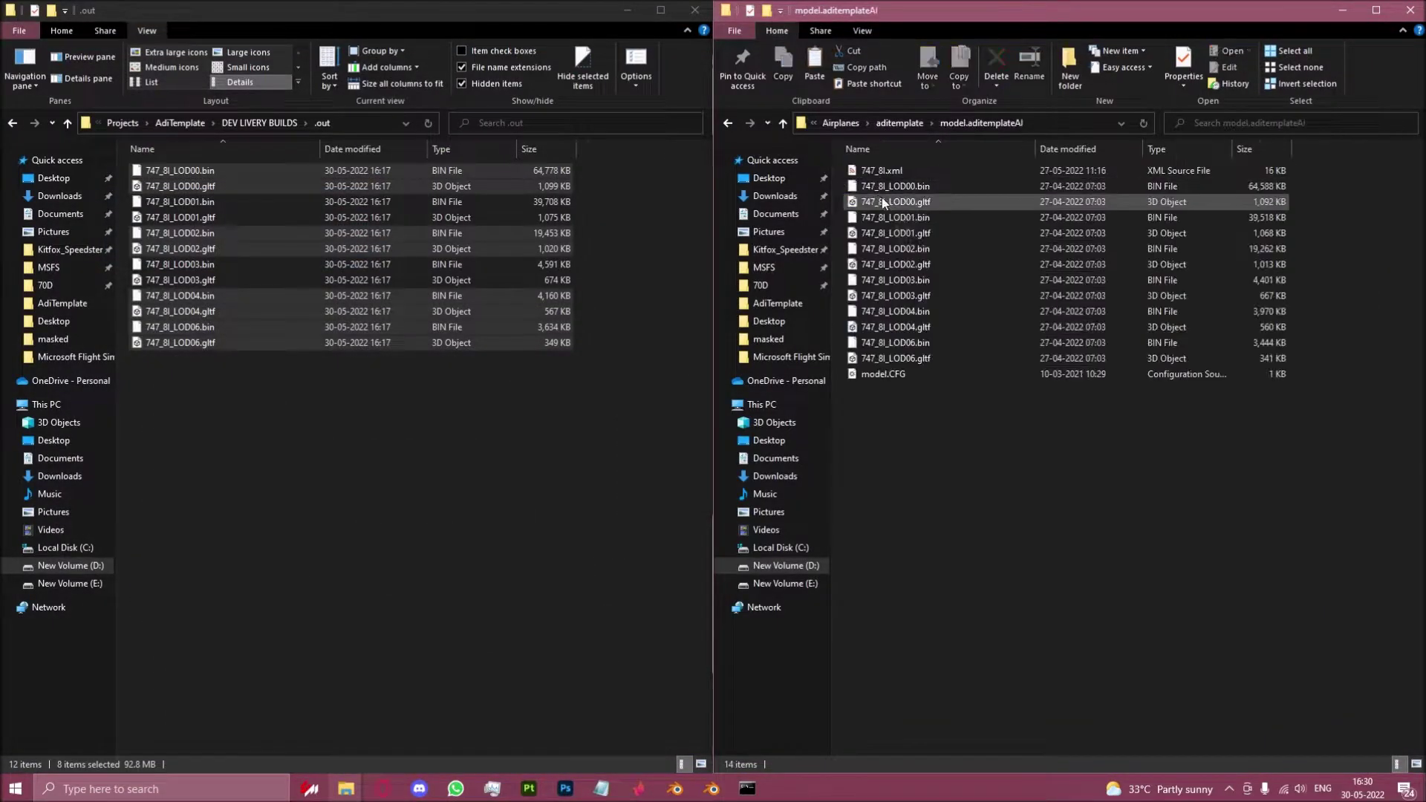
{"action": "left_click_drag", "start_coordinate": [1337, 369], "coordinate": [1181, 236]}
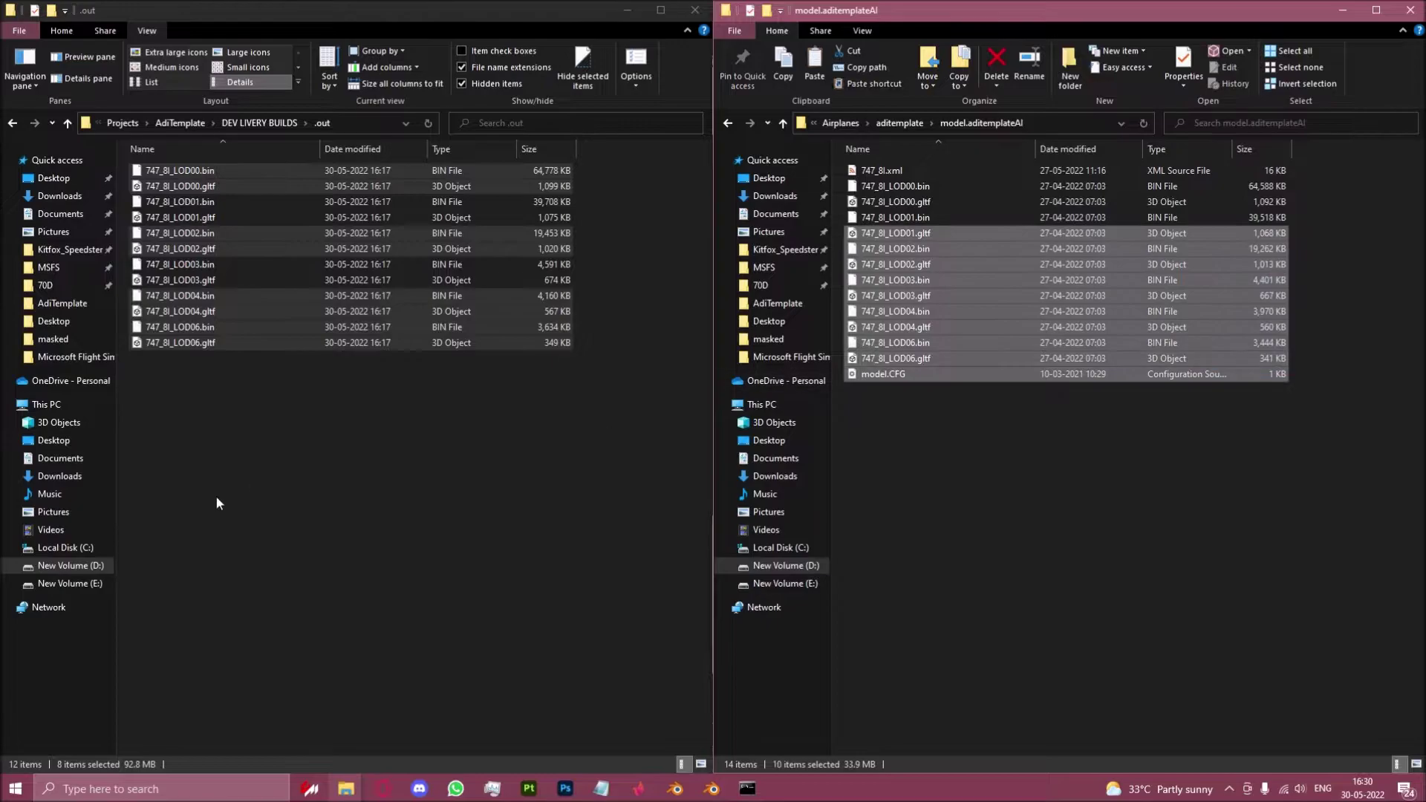
{"action": "left_click_drag", "start_coordinate": [571, 439], "coordinate": [257, 168]}
{"action": "key", "text": "ctrl+c"}
{"action": "left_click", "coordinate": [984, 544]}
{"action": "key", "text": "ctrl+v"}
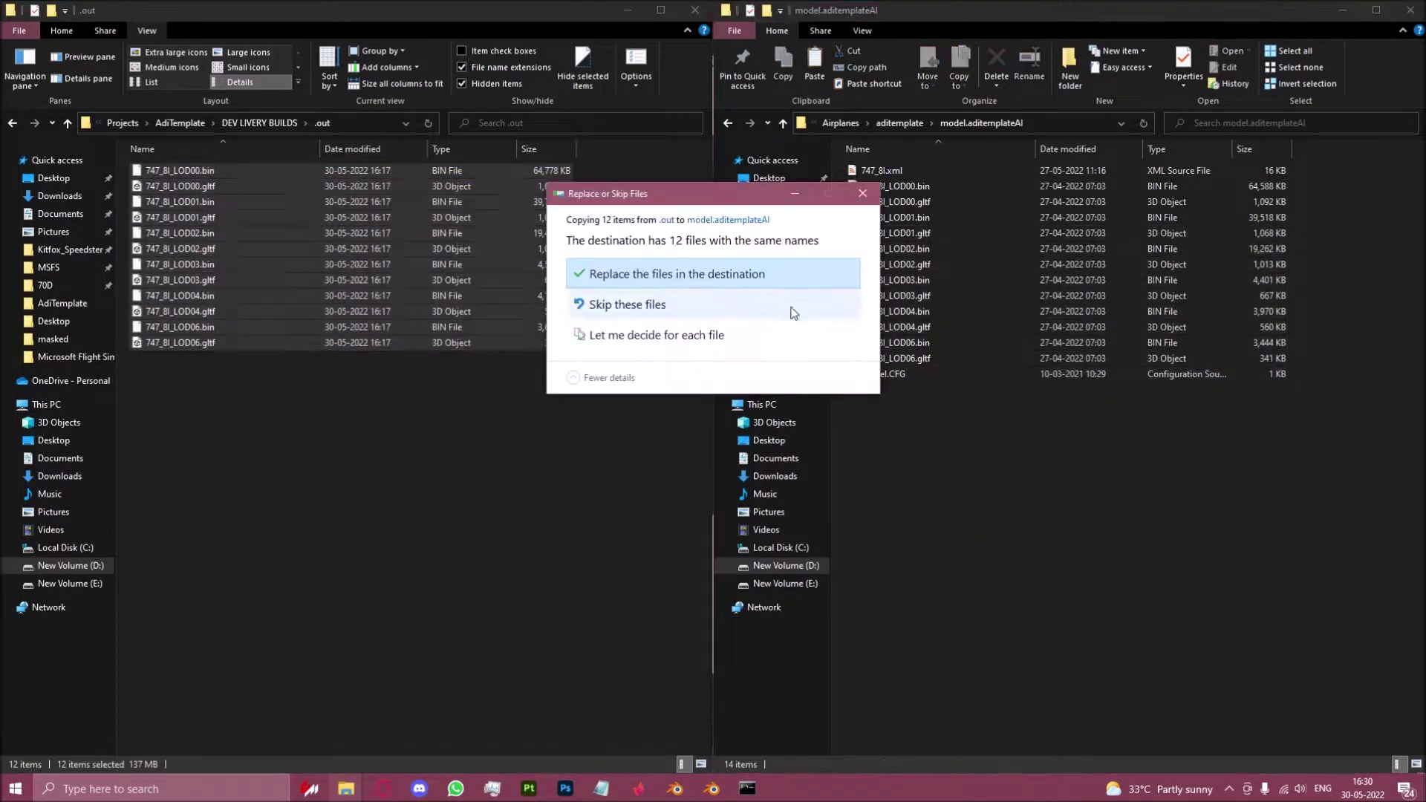
{"action": "left_click", "coordinate": [761, 275]}
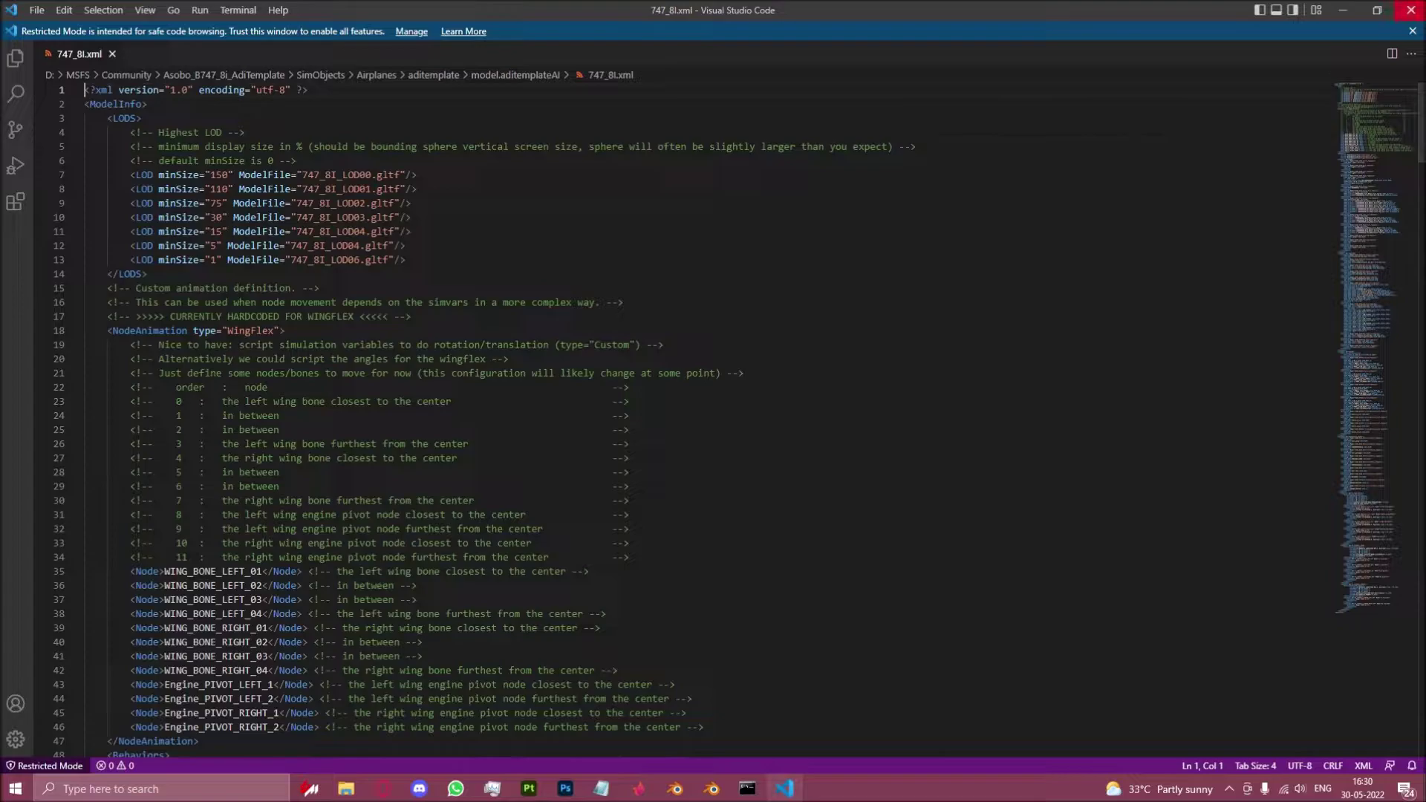
{"action": "left_click", "coordinate": [1410, 9]}
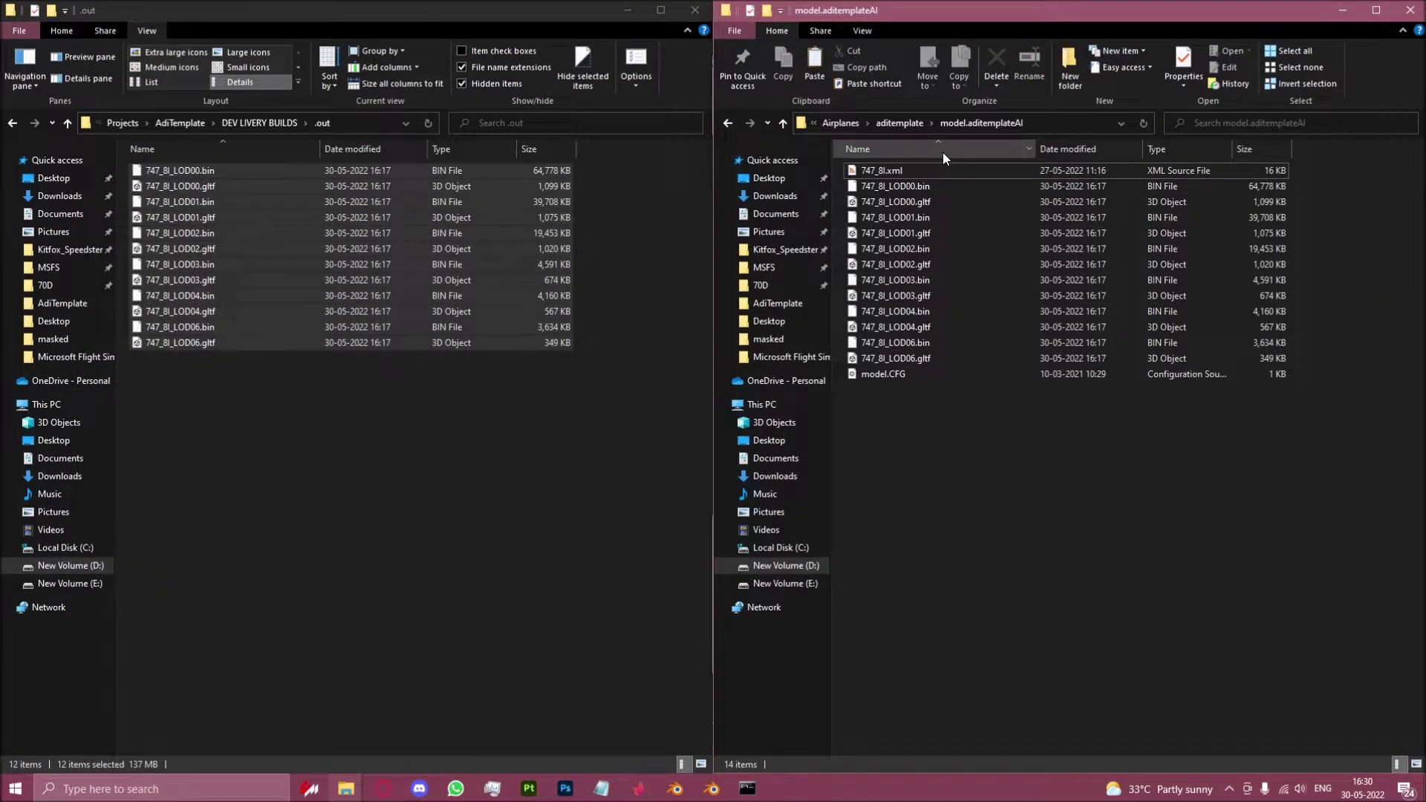
{"action": "key", "text": "alt+Up"}
{"action": "right_click", "coordinate": [922, 185]}
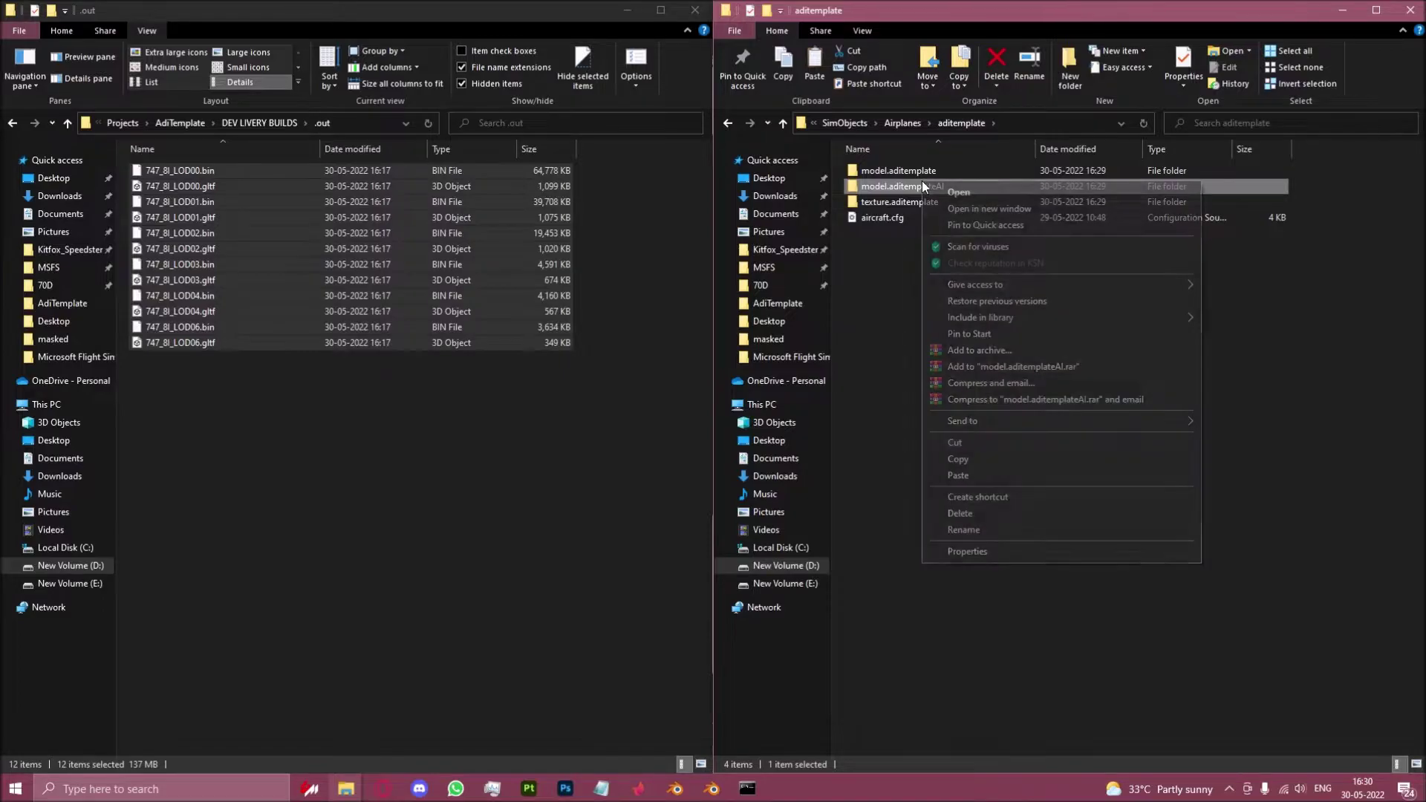
{"action": "left_click", "coordinate": [963, 530]}
{"action": "left_click_drag", "start_coordinate": [938, 186], "coordinate": [907, 186]}
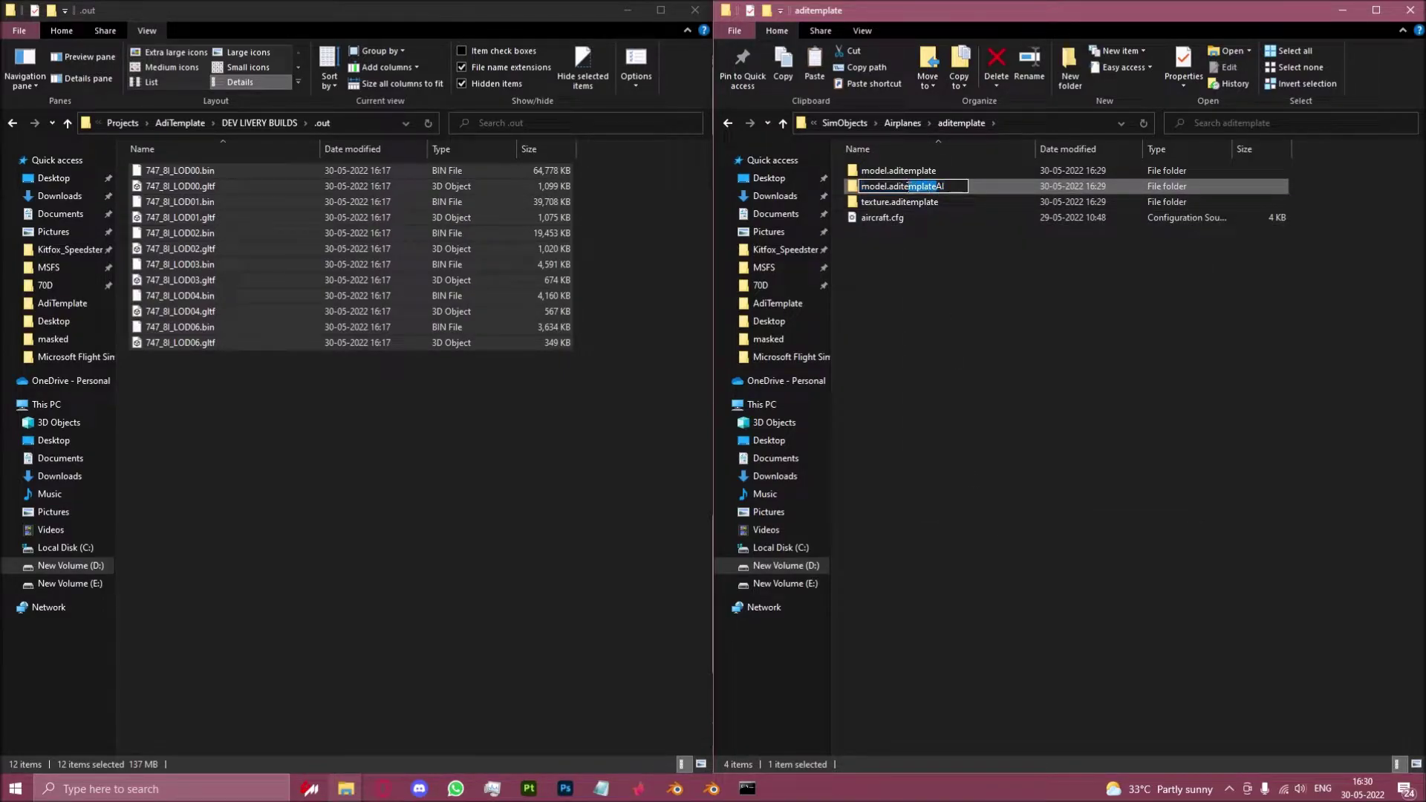
{"action": "left_click", "coordinate": [903, 172]}
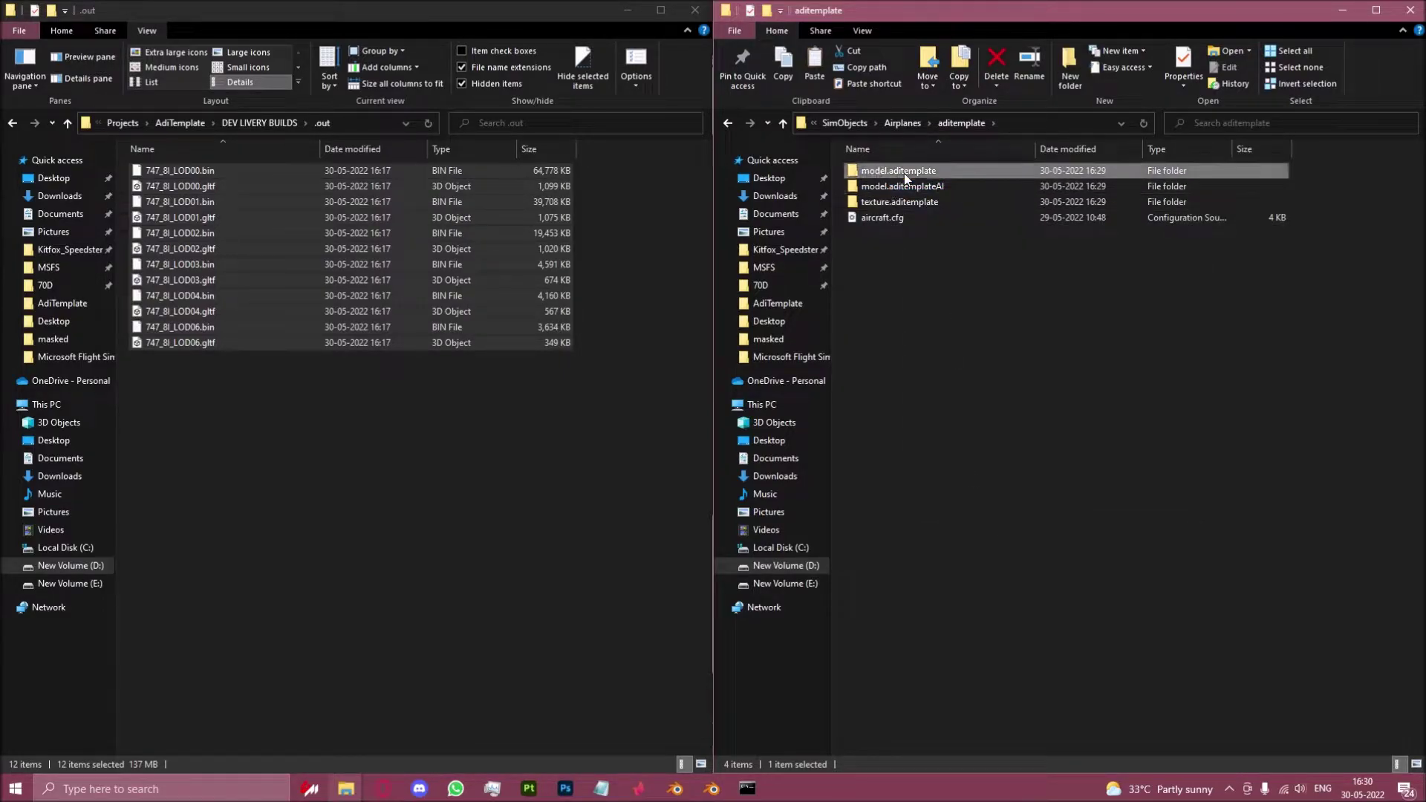
{"action": "right_click", "coordinate": [903, 172]}
Open manifest.json in the Asobo_B747_8i_AdiTemplate package root and examine the airline name and creator placeholders
{"action": "left_click", "coordinate": [903, 123]}
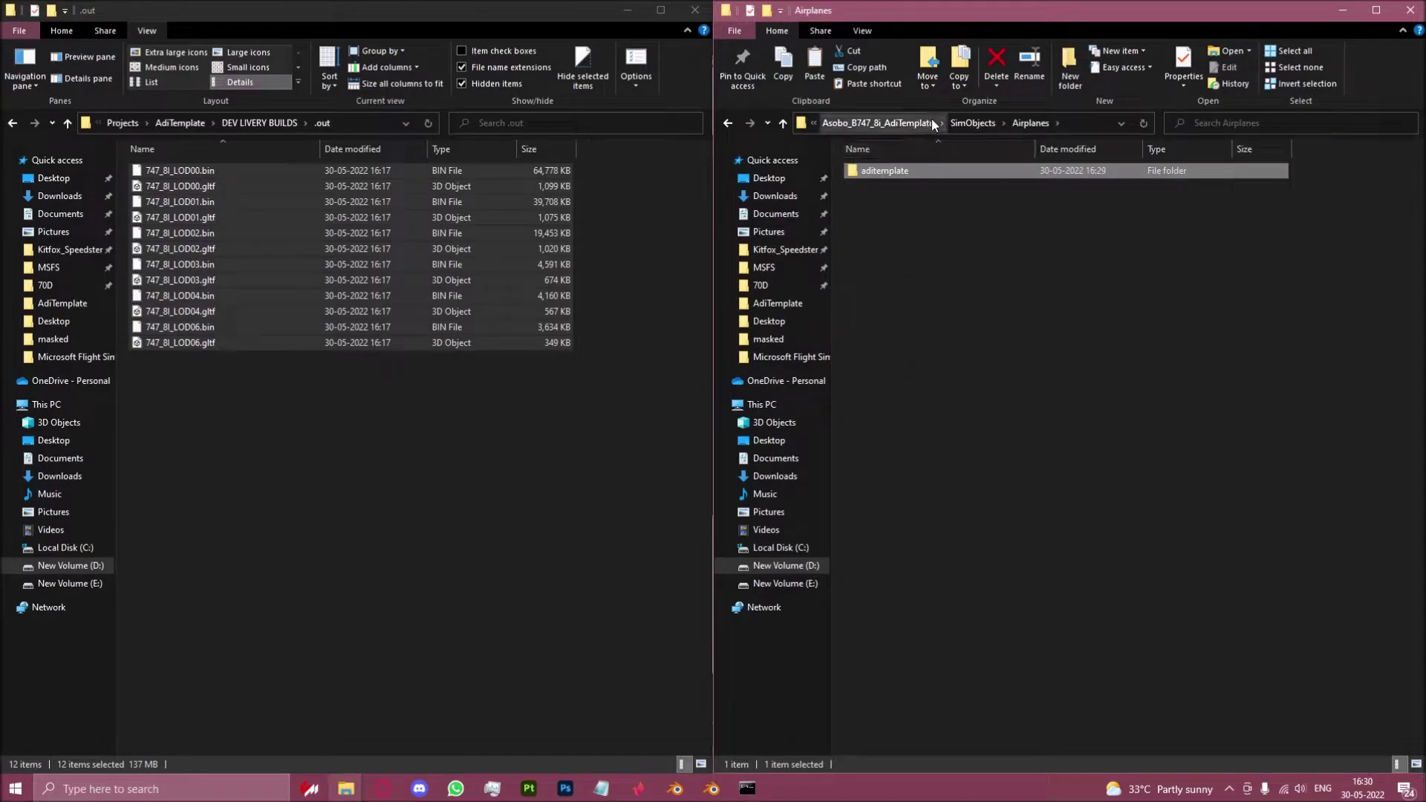
{"action": "left_click", "coordinate": [928, 122]}
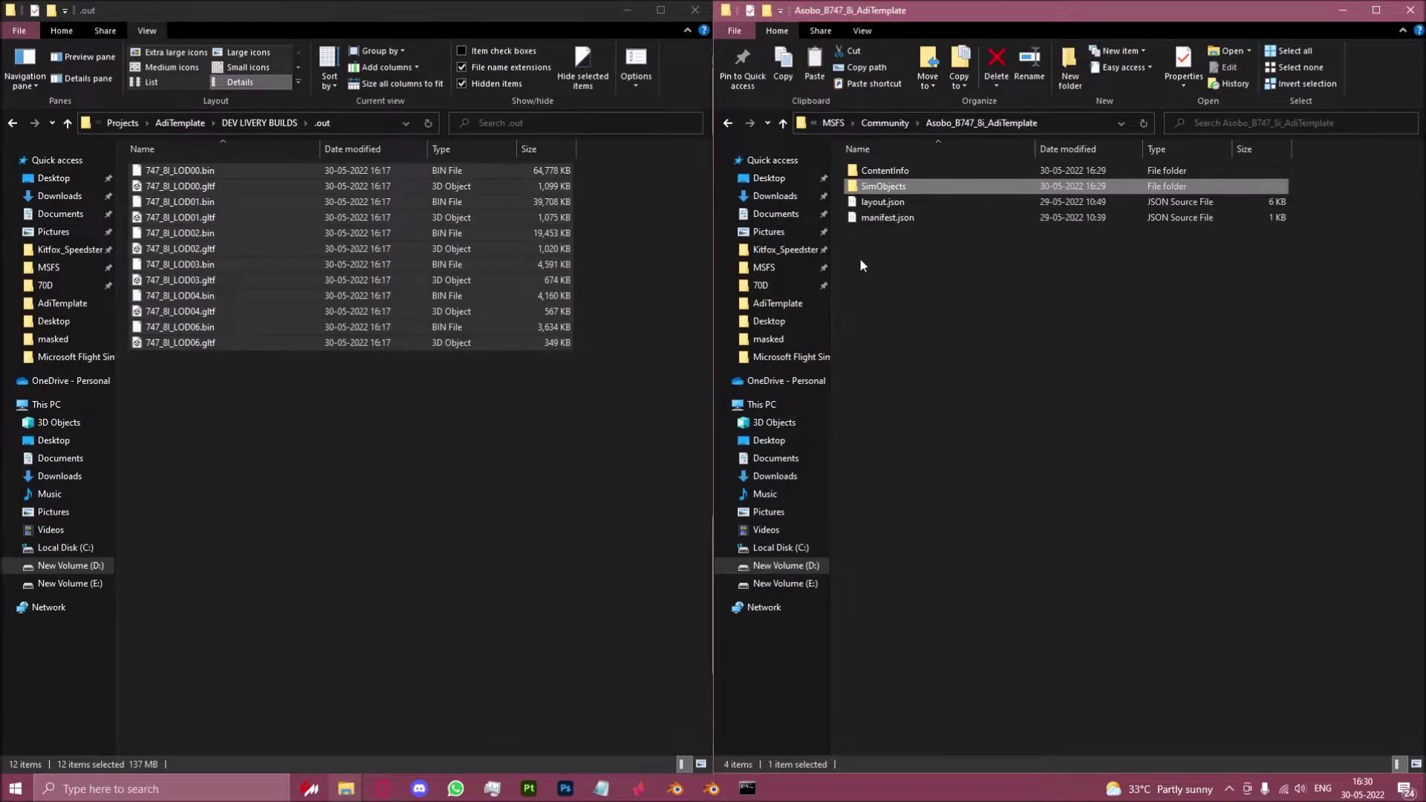
{"action": "double_click", "coordinate": [887, 218]}
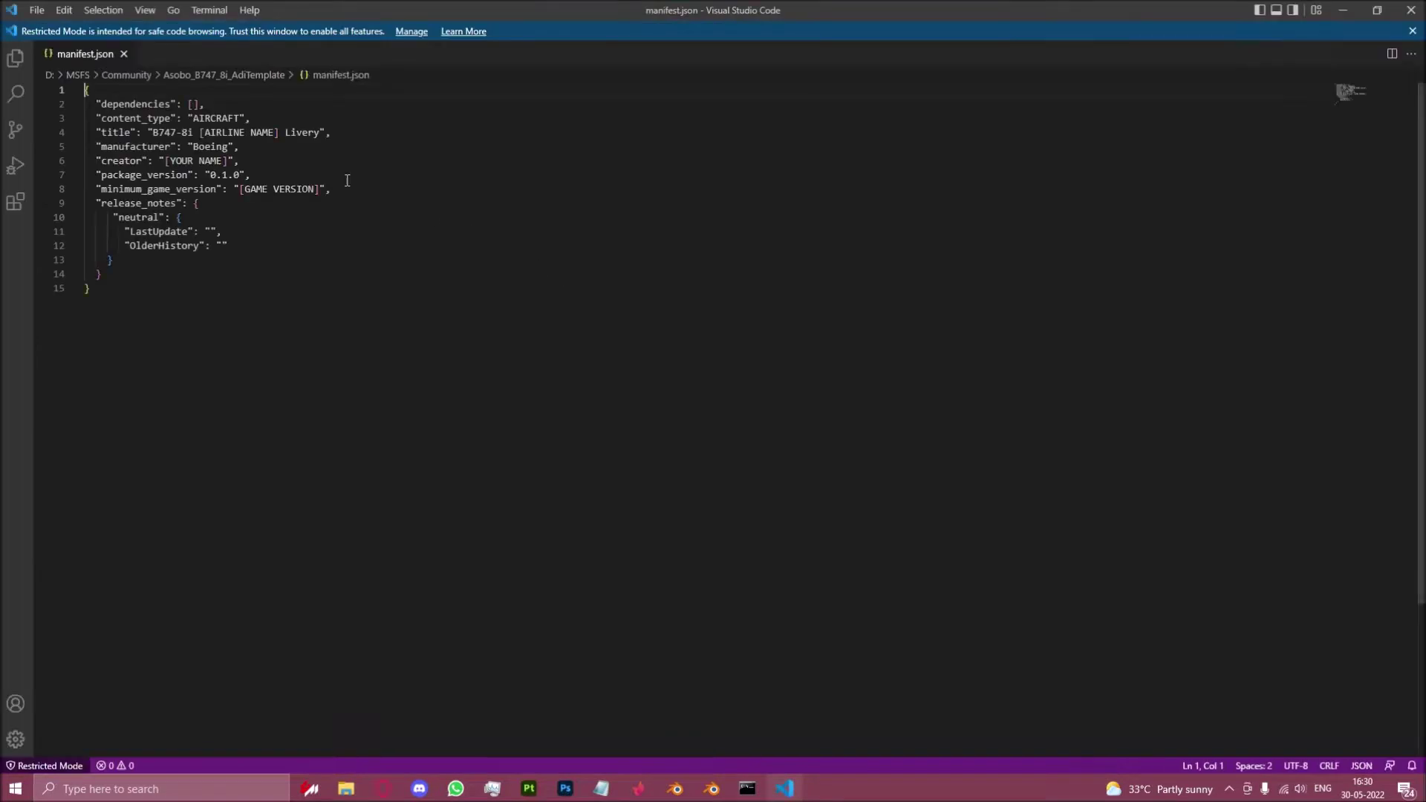
{"action": "left_click_drag", "start_coordinate": [278, 132], "coordinate": [199, 132]}
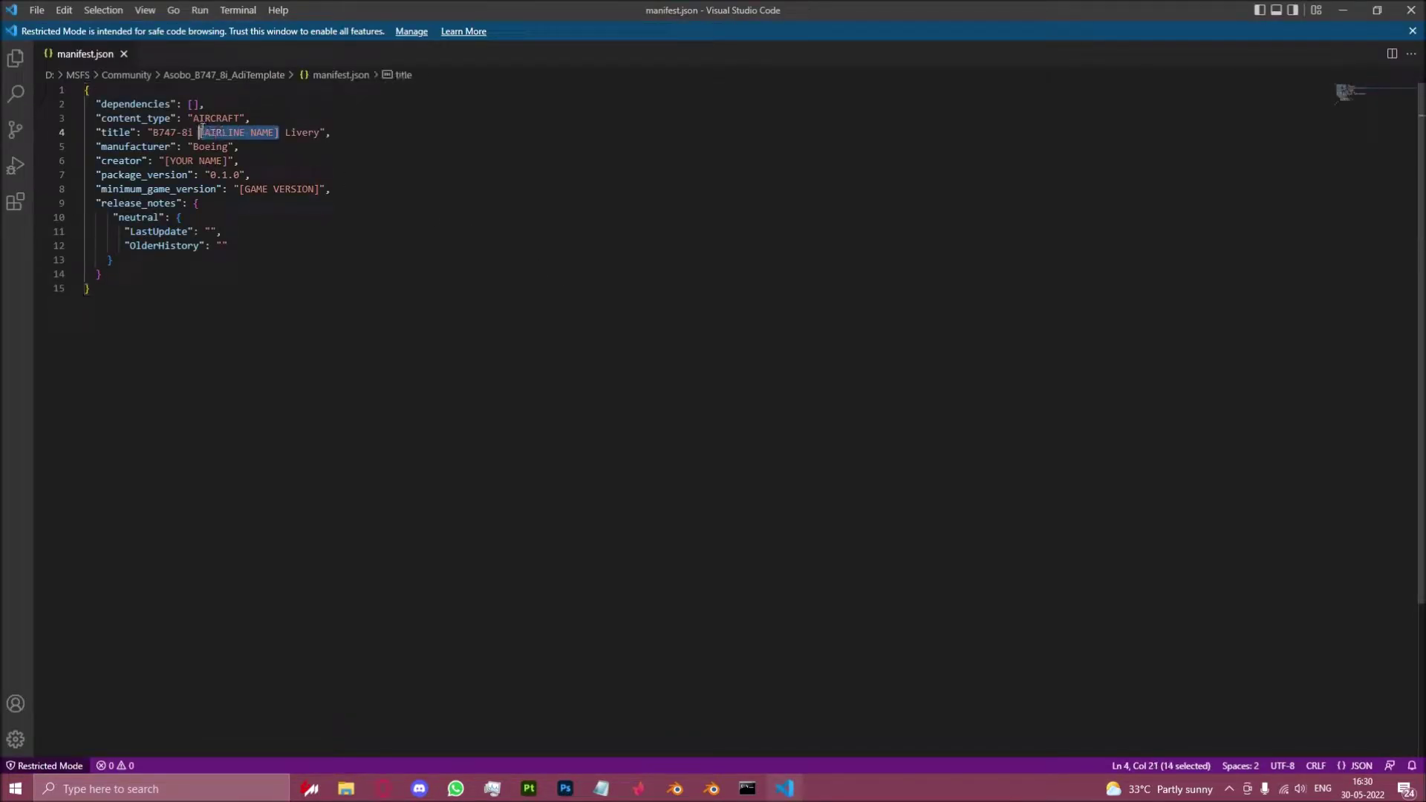
{"action": "left_click", "coordinate": [225, 161]}
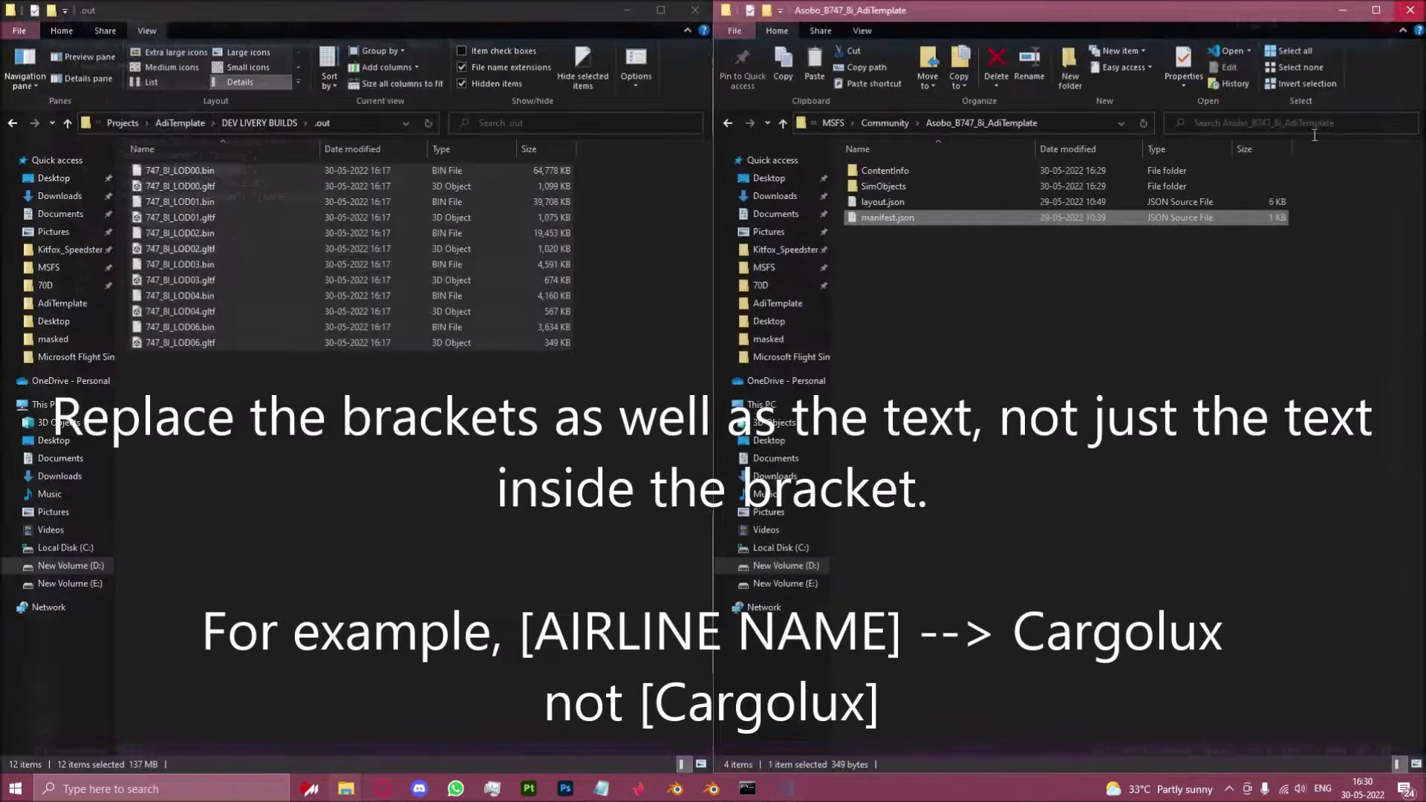
Open aircraft.cfg in the aditemplate airplane folder and examine the bracketed description, airline, registration and callsign placeholders
{"action": "double_click", "coordinate": [887, 186]}
{"action": "double_click", "coordinate": [889, 171]}
{"action": "double_click", "coordinate": [889, 172]}
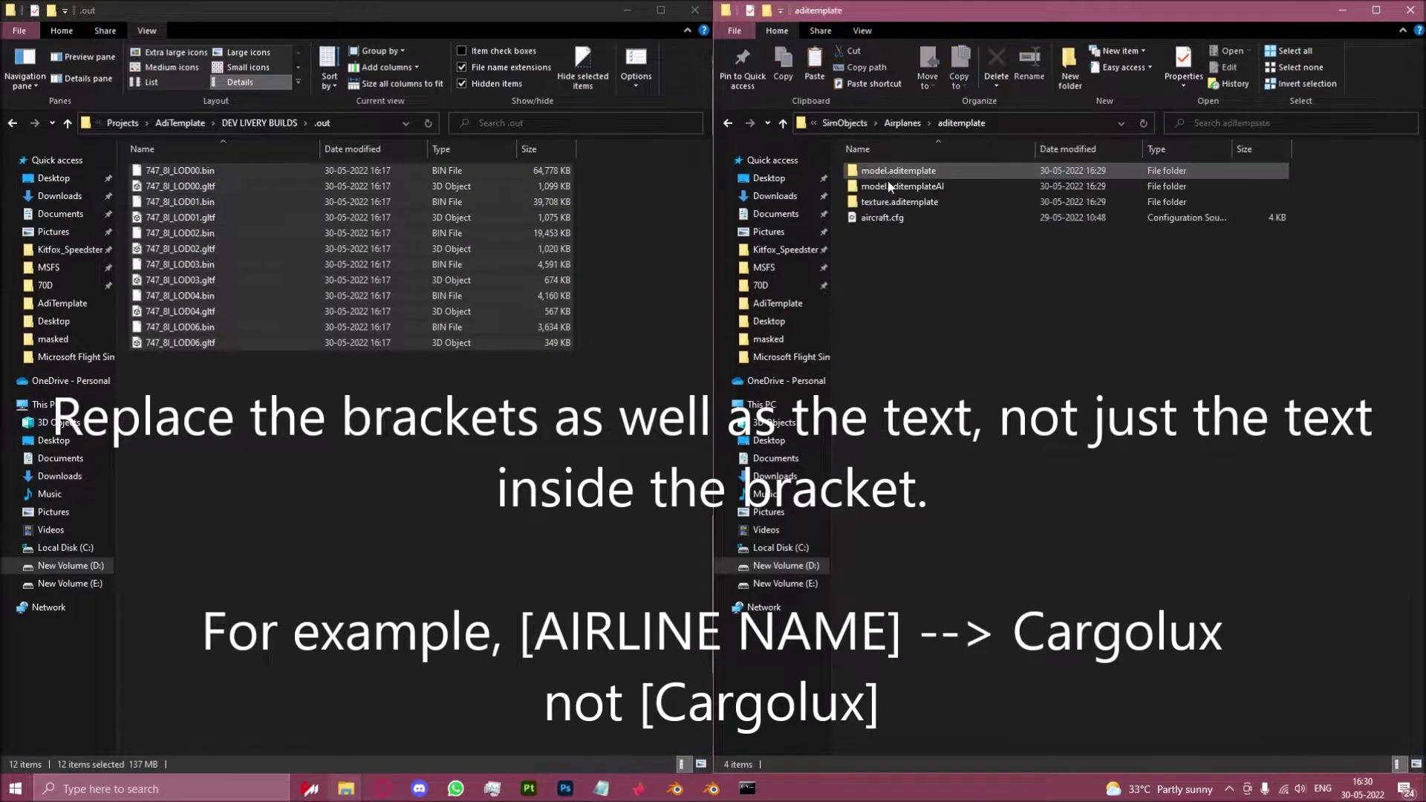
{"action": "double_click", "coordinate": [889, 218]}
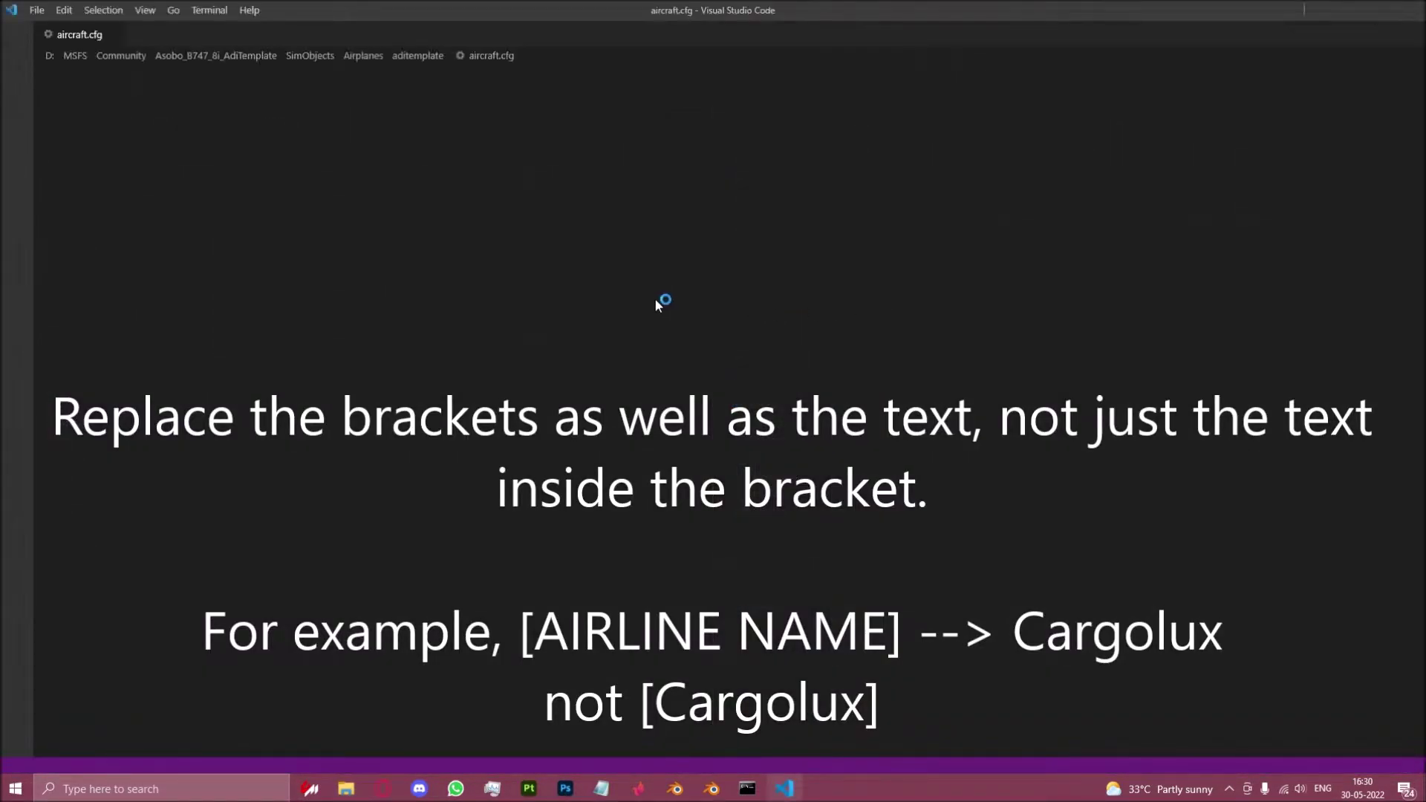
{"action": "scroll", "coordinate": [253, 288], "scroll_direction": "down", "scroll_amount": 1}
{"action": "left_click", "coordinate": [244, 280]}
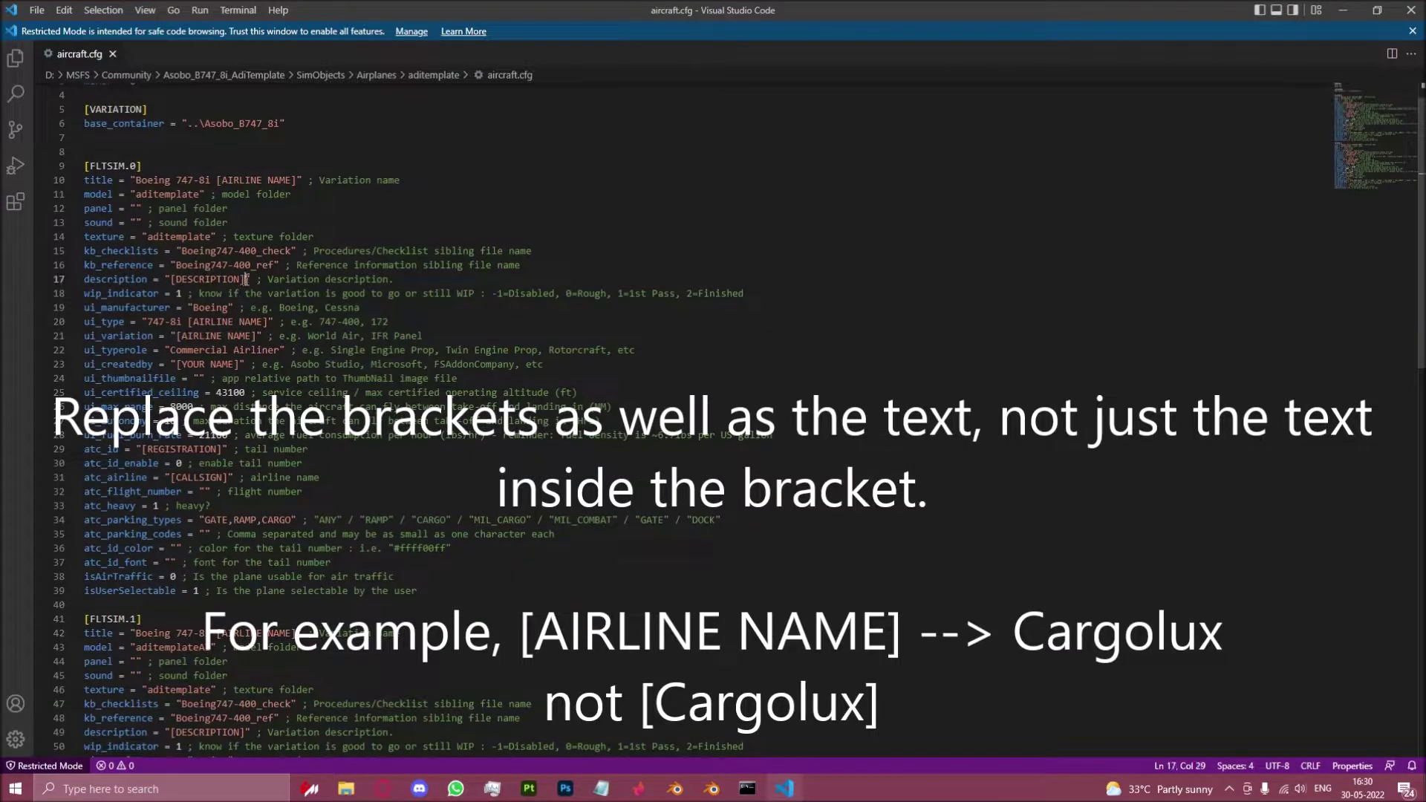
{"action": "left_click", "coordinate": [239, 336]}
{"action": "scroll", "coordinate": [326, 424], "scroll_direction": "down", "scroll_amount": 4}
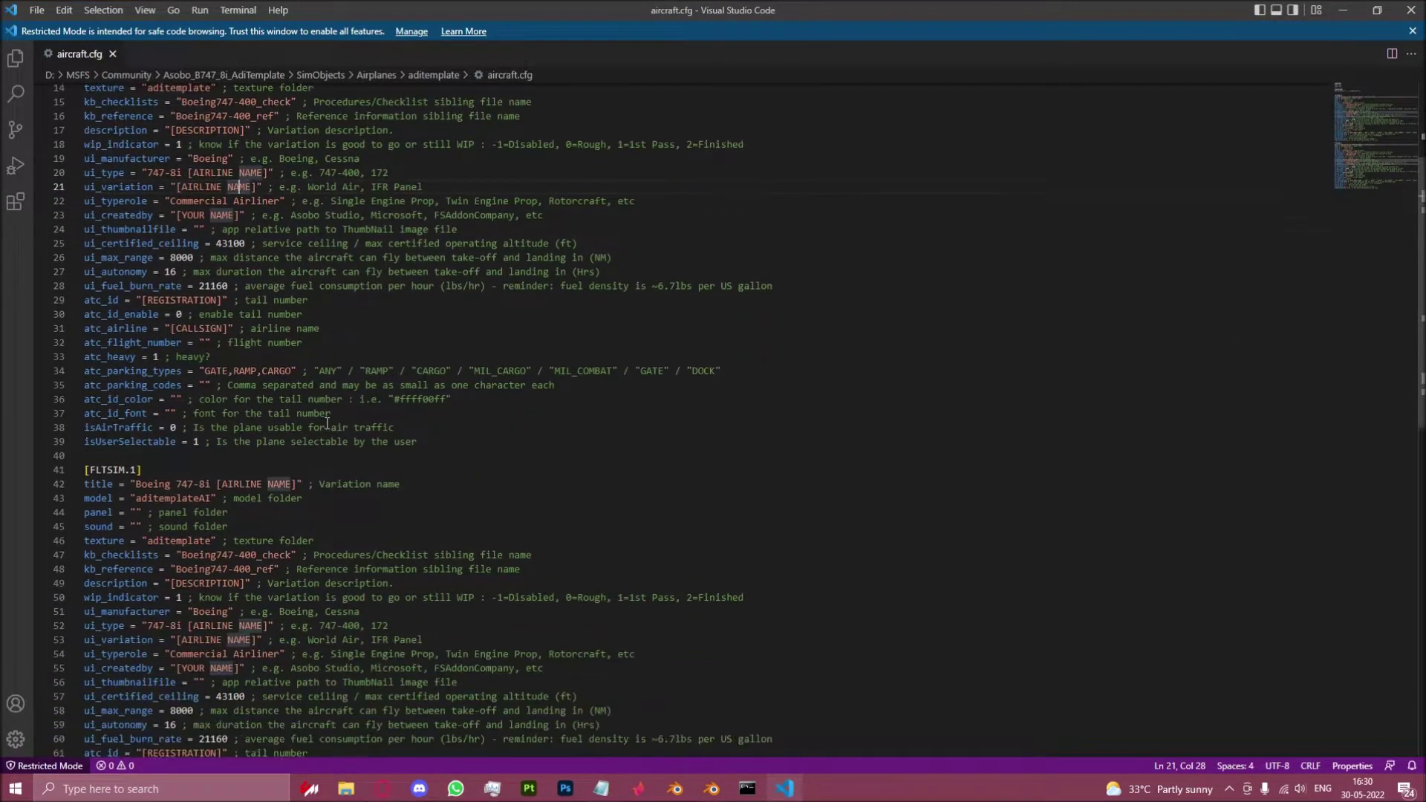
{"action": "scroll", "coordinate": [270, 484], "scroll_direction": "down", "scroll_amount": 1}
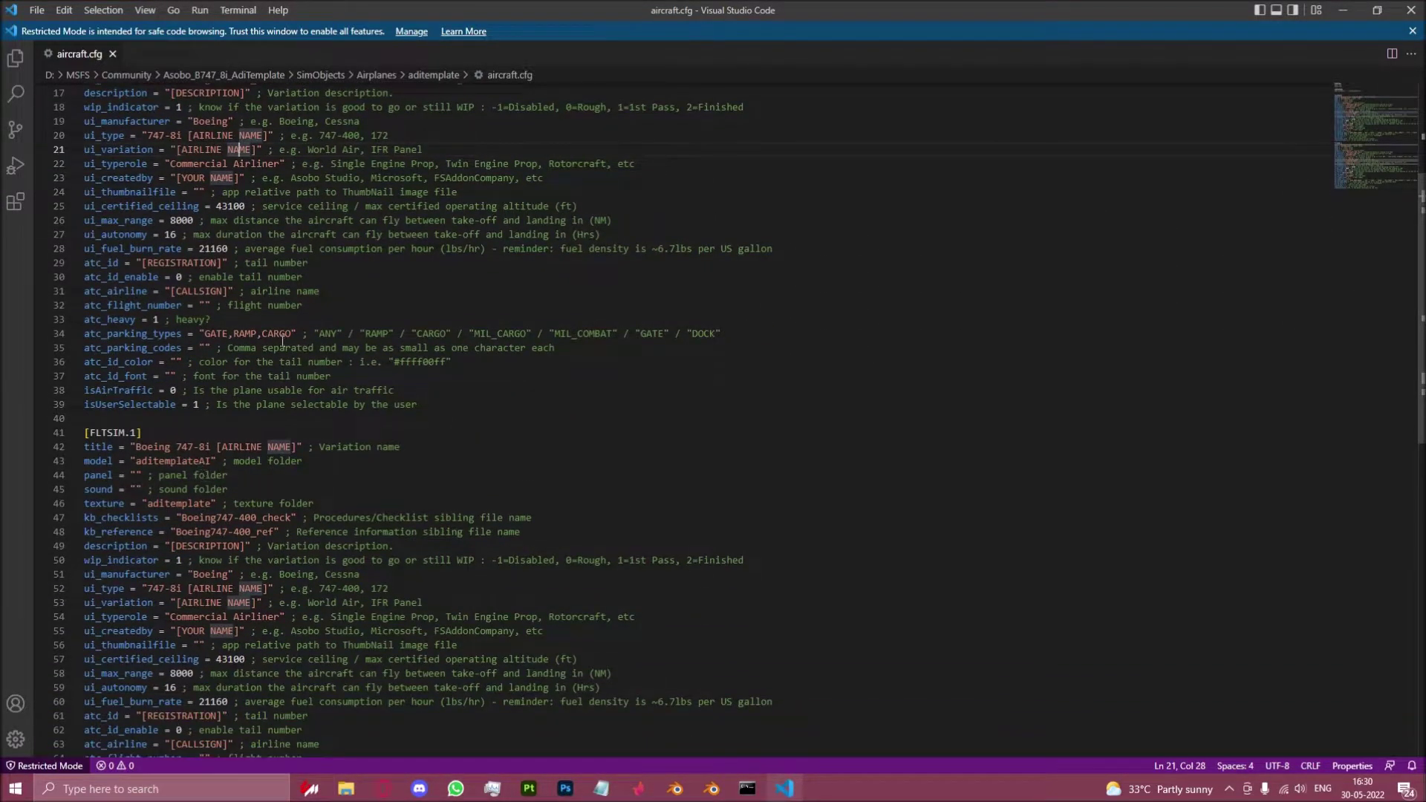
Place aircraft.cfg beside the aditemplate folder and compare its FLTSIM.1 model and texture entries with the folder names
{"action": "left_click_drag", "start_coordinate": [709, 10], "coordinate": [419, 105]}
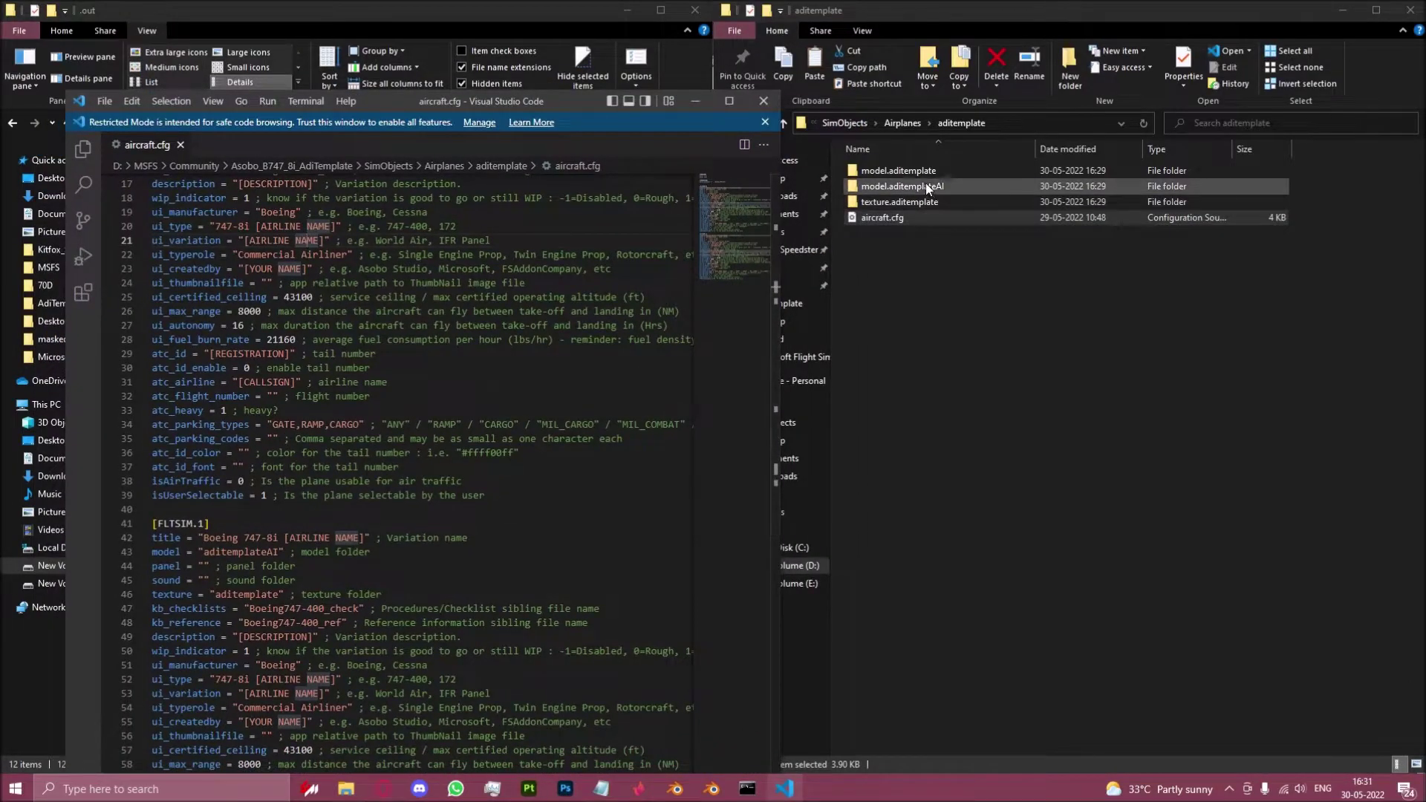
{"action": "scroll", "coordinate": [262, 437], "scroll_direction": "down", "scroll_amount": 5}
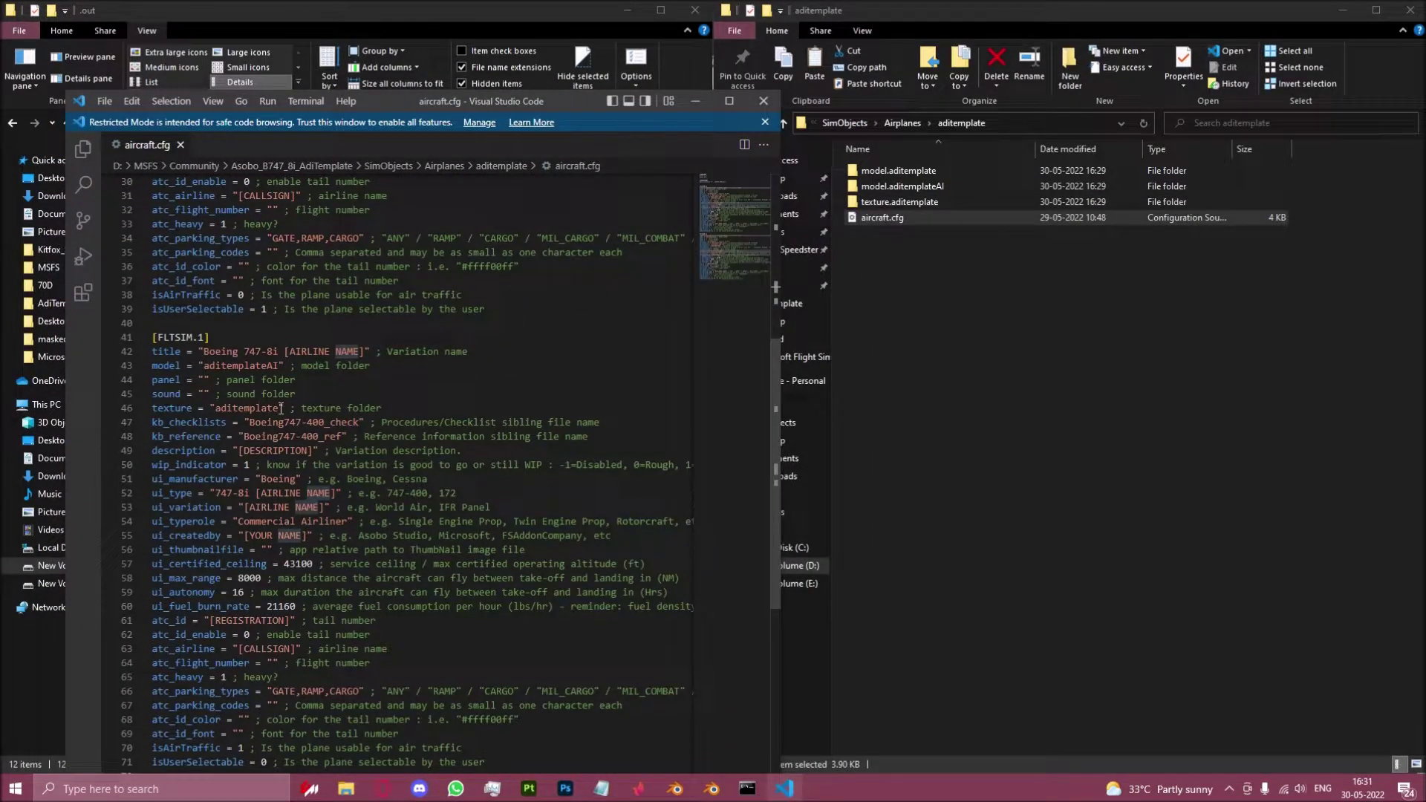
{"action": "left_click_drag", "start_coordinate": [281, 407], "coordinate": [213, 407]}
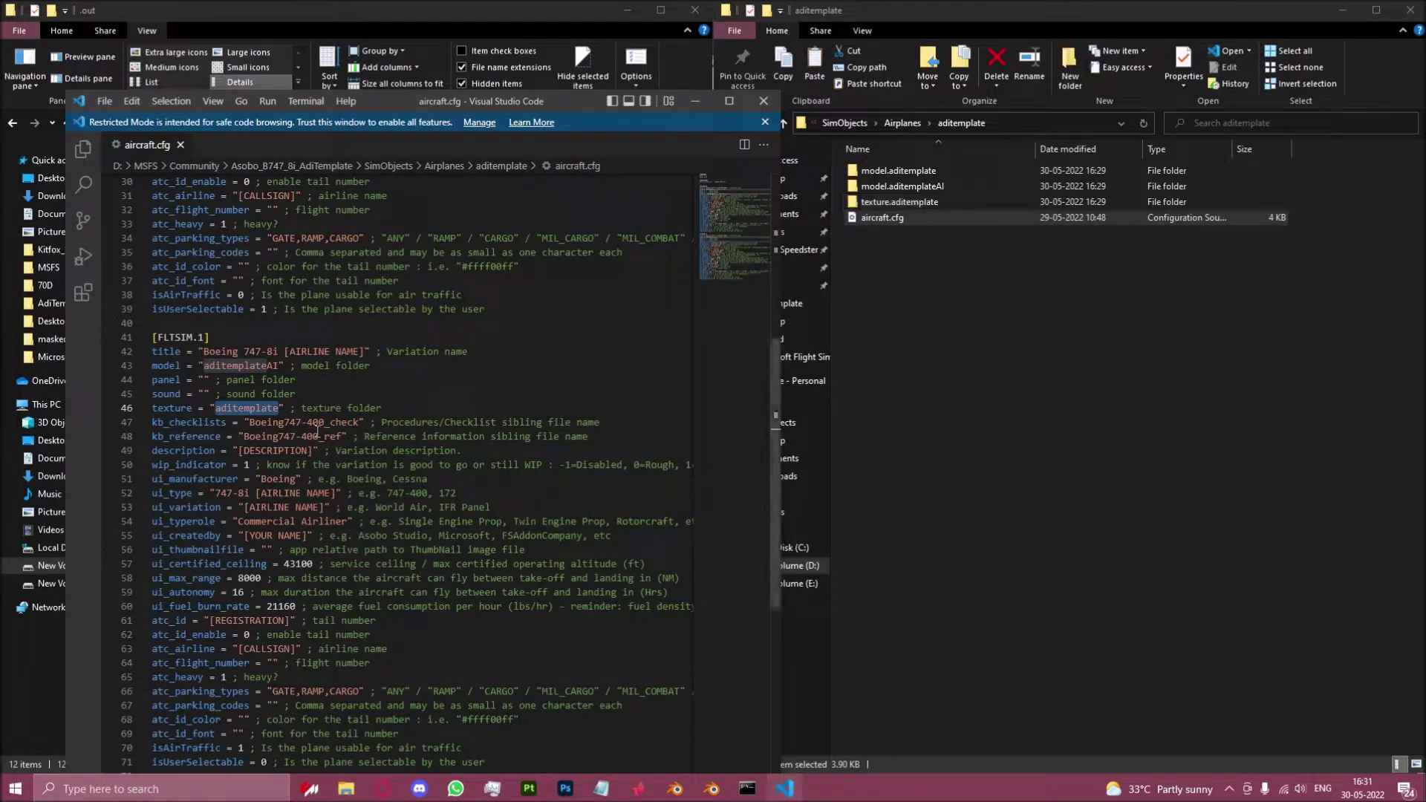
{"action": "left_click", "coordinate": [280, 408]}
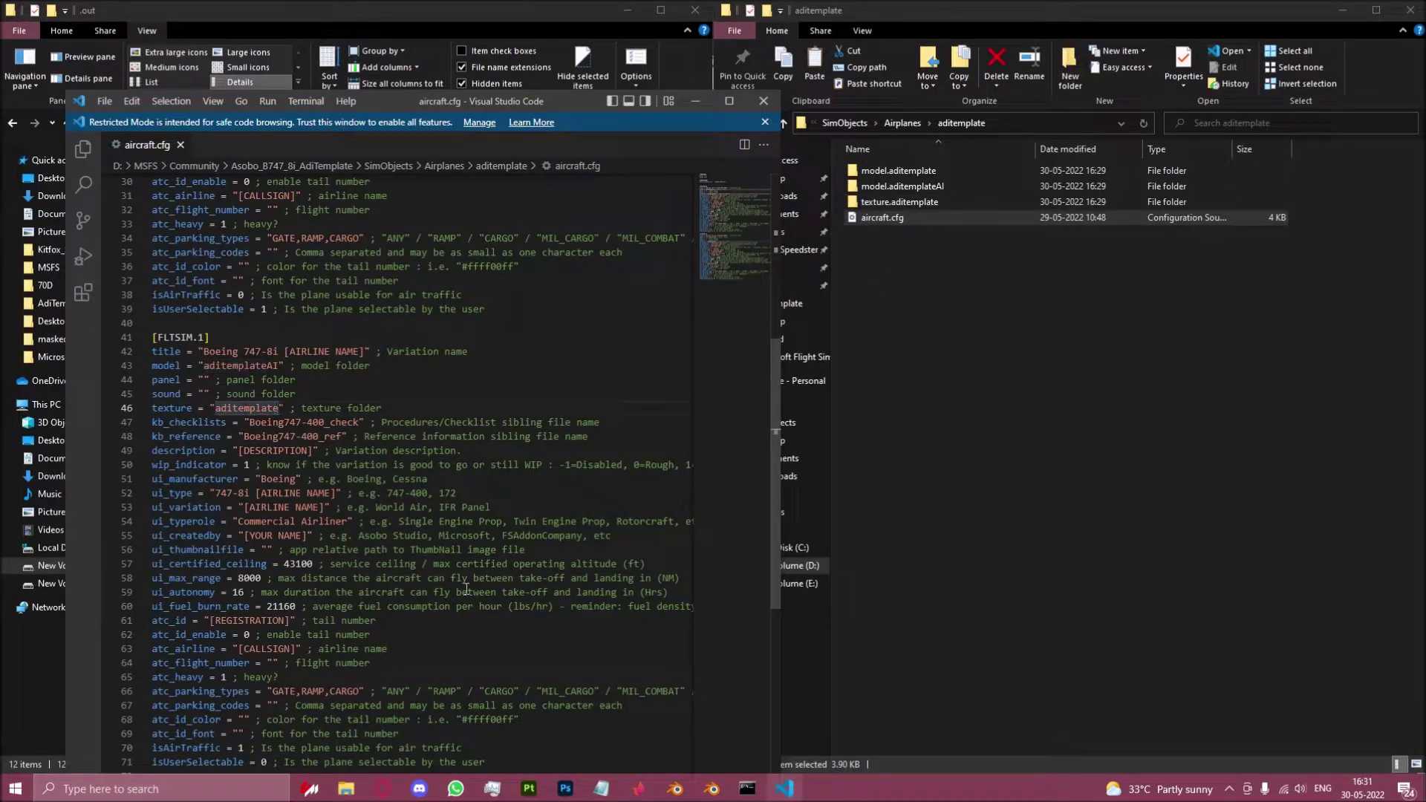
{"action": "left_click", "coordinate": [764, 101]}
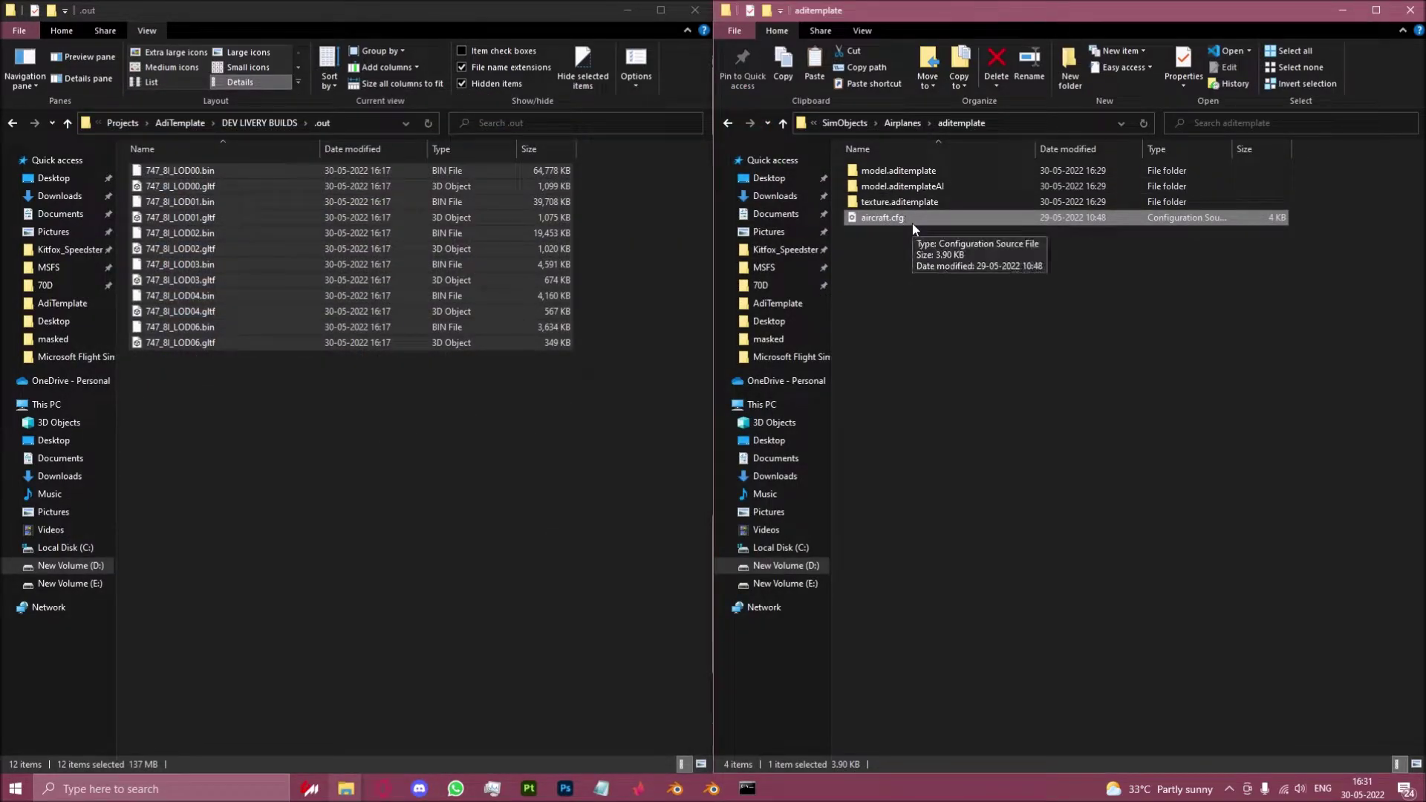
Examine the texture files inside texture.aditemplate and return to the Asobo_B747_8i_AdiTemplate package root
{"action": "double_click", "coordinate": [899, 201]}
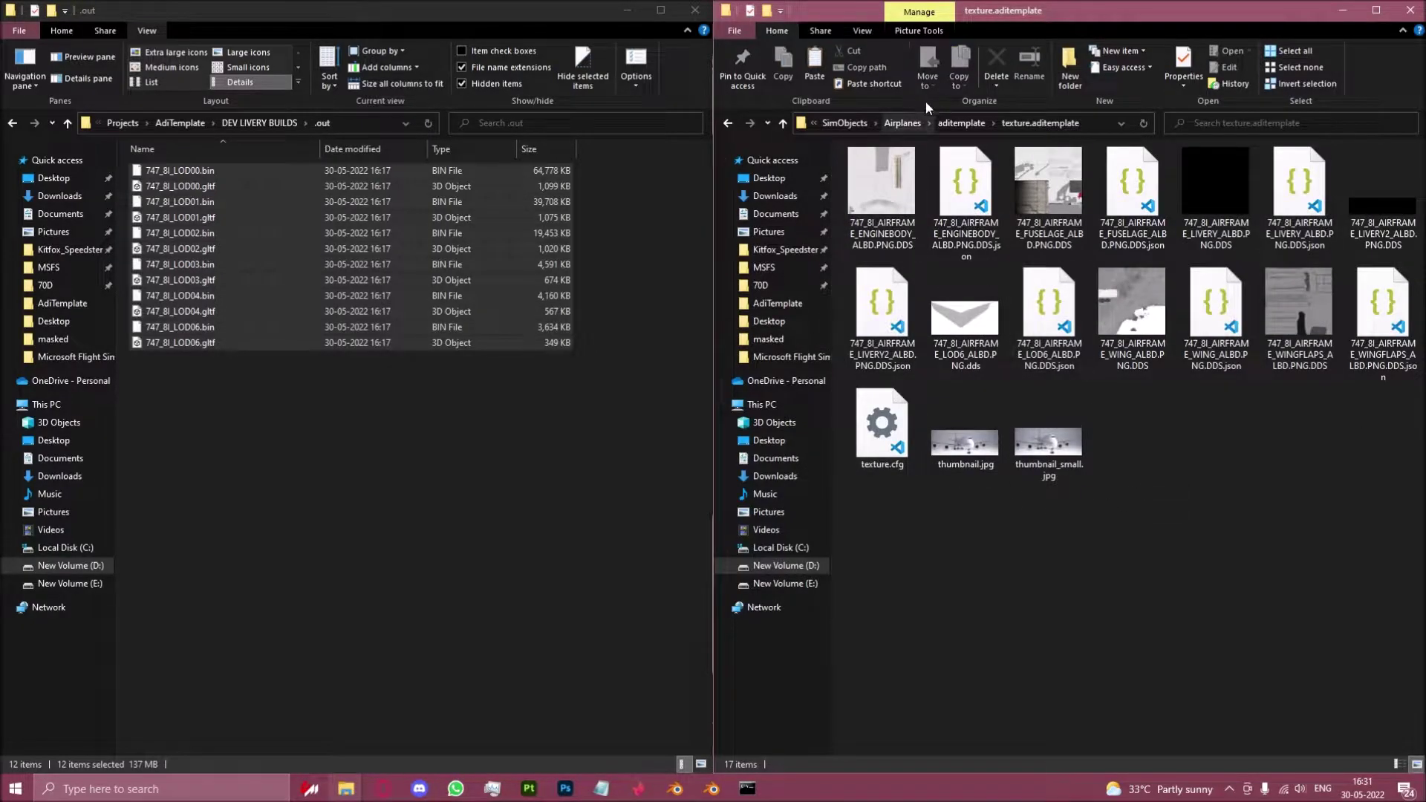
{"action": "left_click", "coordinate": [958, 123]}
{"action": "left_click", "coordinate": [913, 120]}
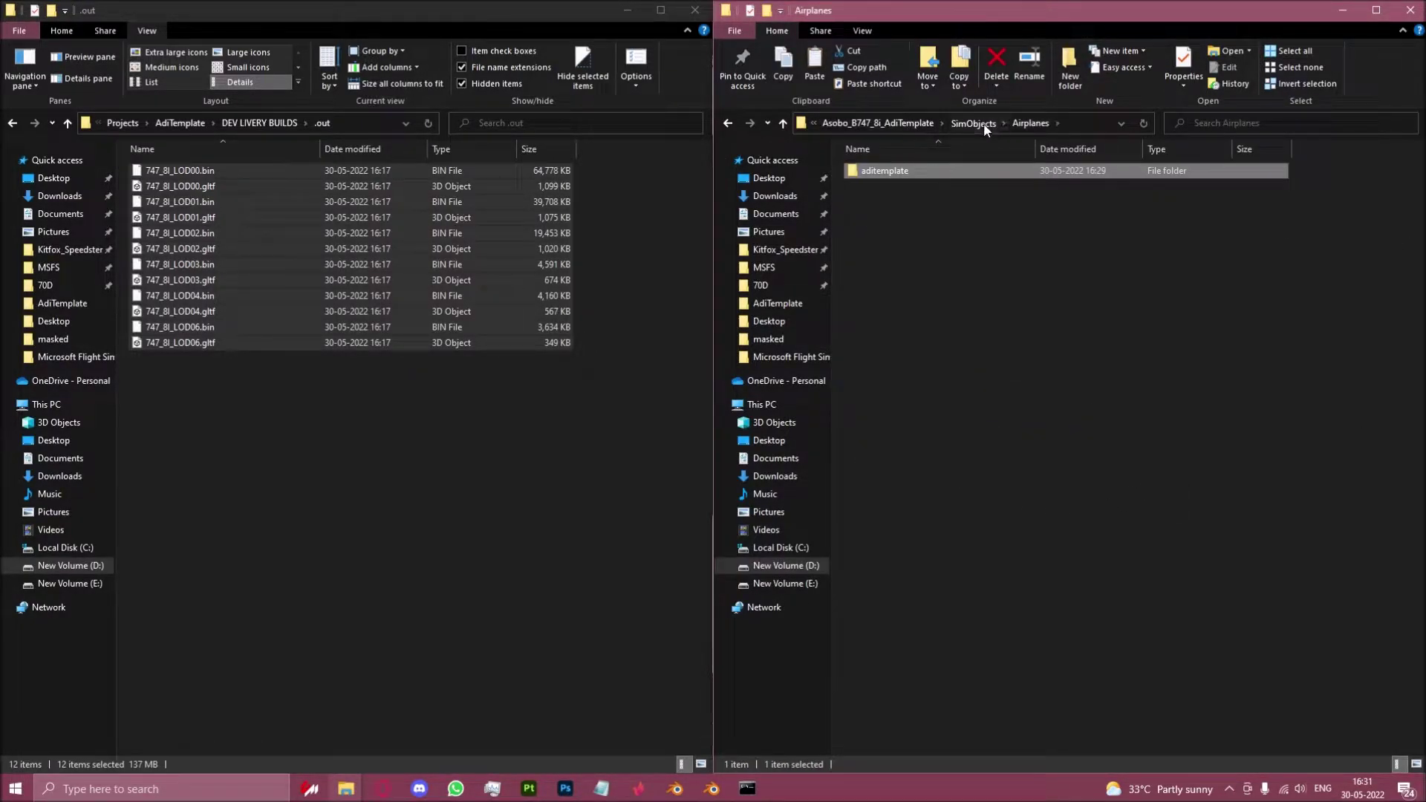
{"action": "left_click", "coordinate": [970, 122]}
{"action": "left_click", "coordinate": [923, 123]}
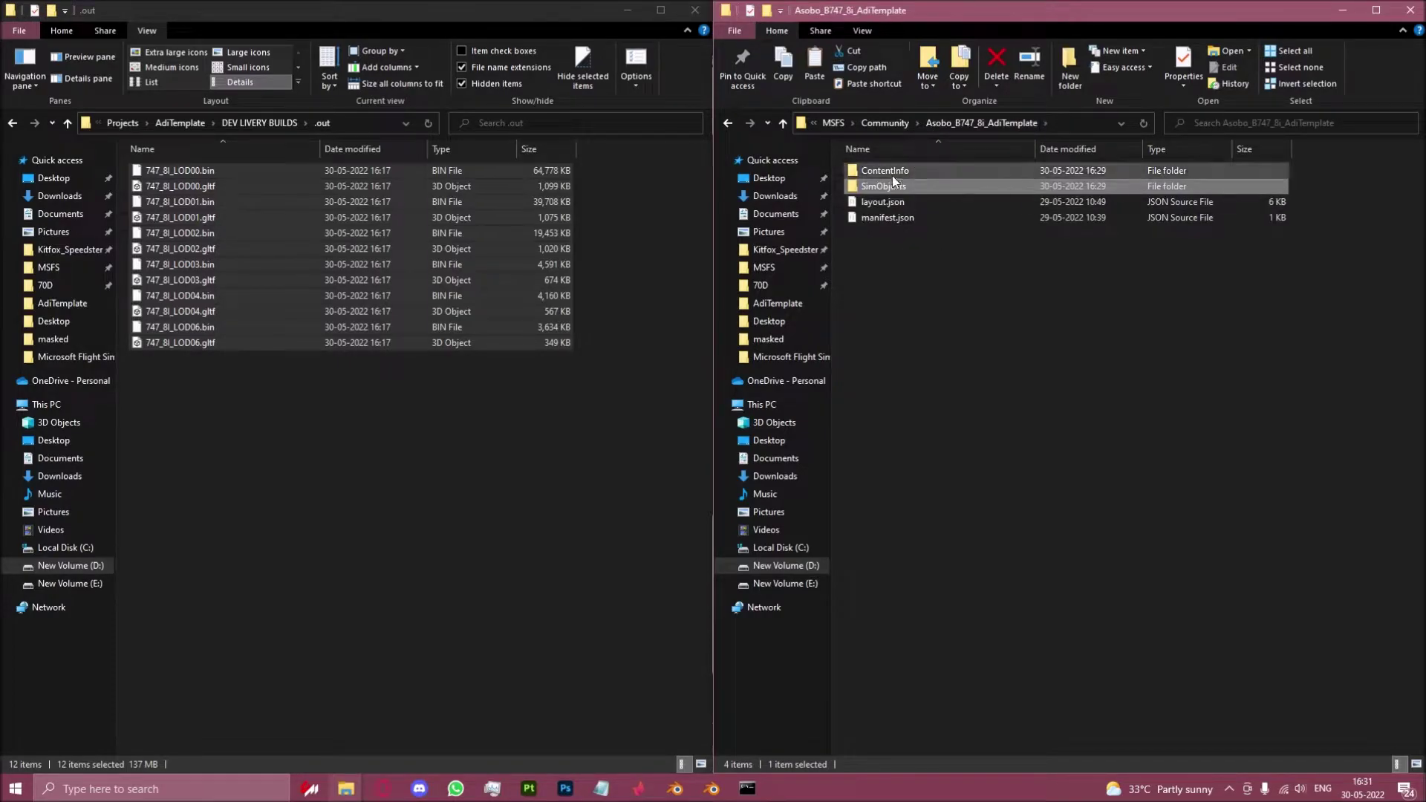
Open manifest.json in the package root, examine its title, creator and game version entries, and close it
{"action": "double_click", "coordinate": [885, 218]}
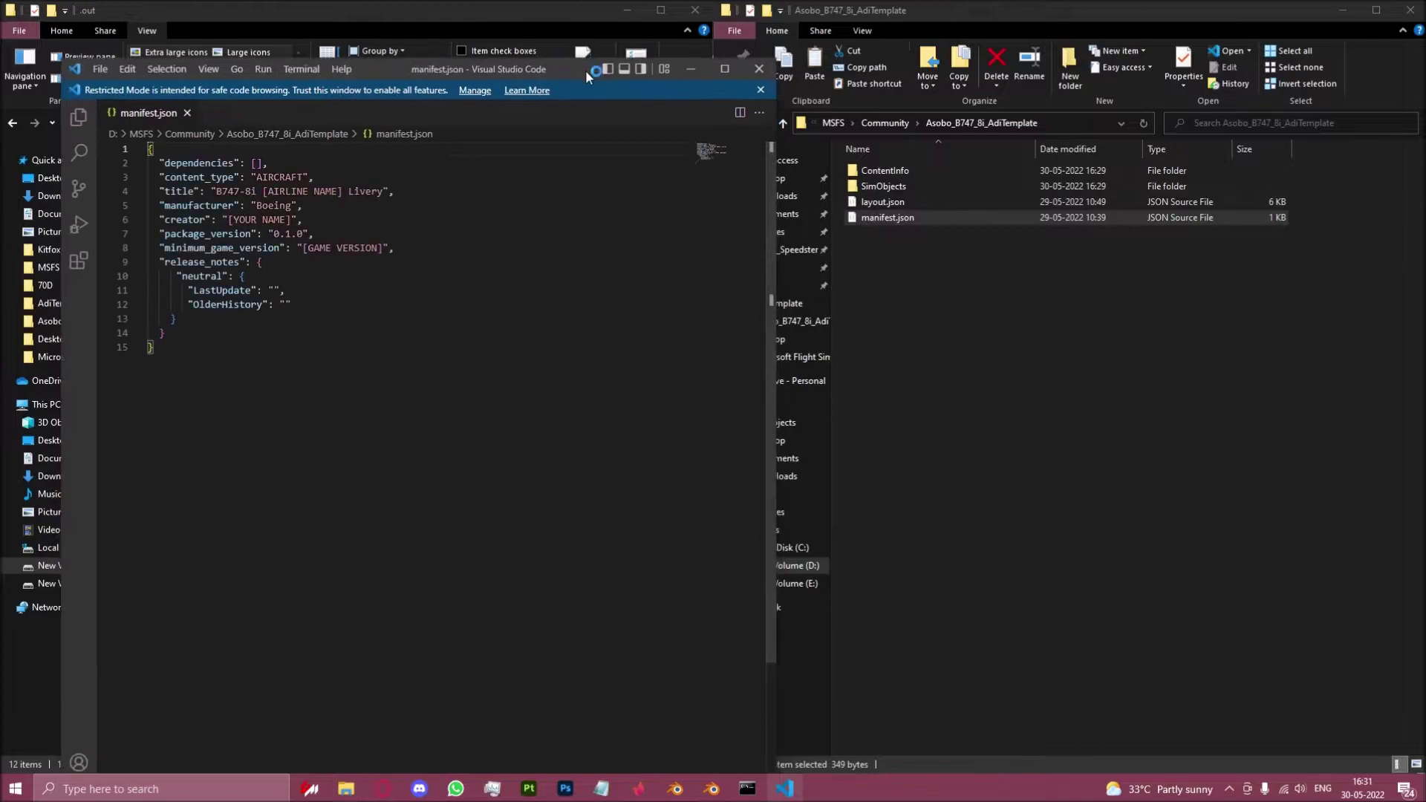
{"action": "left_click_drag", "start_coordinate": [591, 102], "coordinate": [587, 71]}
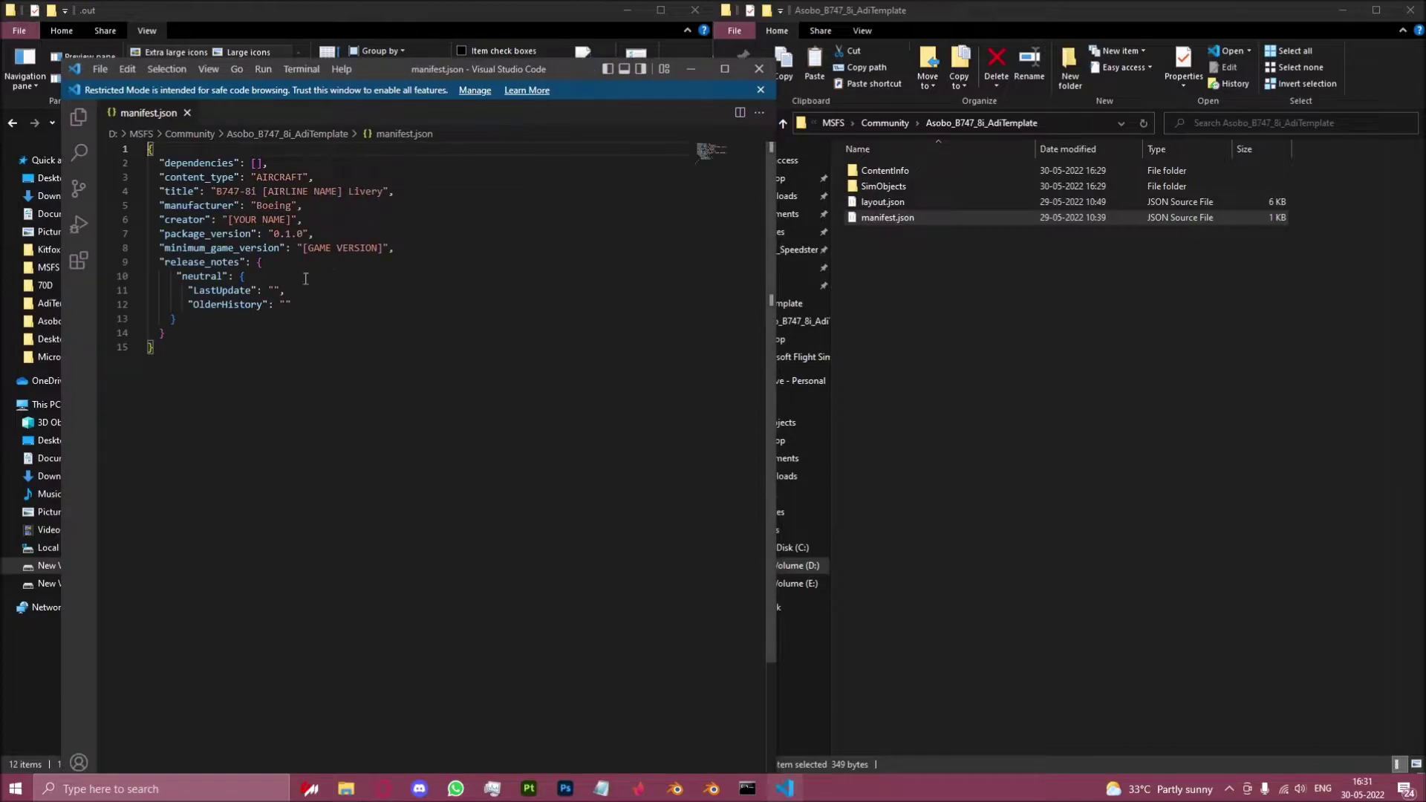
{"action": "left_click", "coordinate": [757, 69]}
Compare the subfolder name inside ContentInfo with the package folder name in the Community folder, leaving both names as they are
{"action": "double_click", "coordinate": [880, 170]}
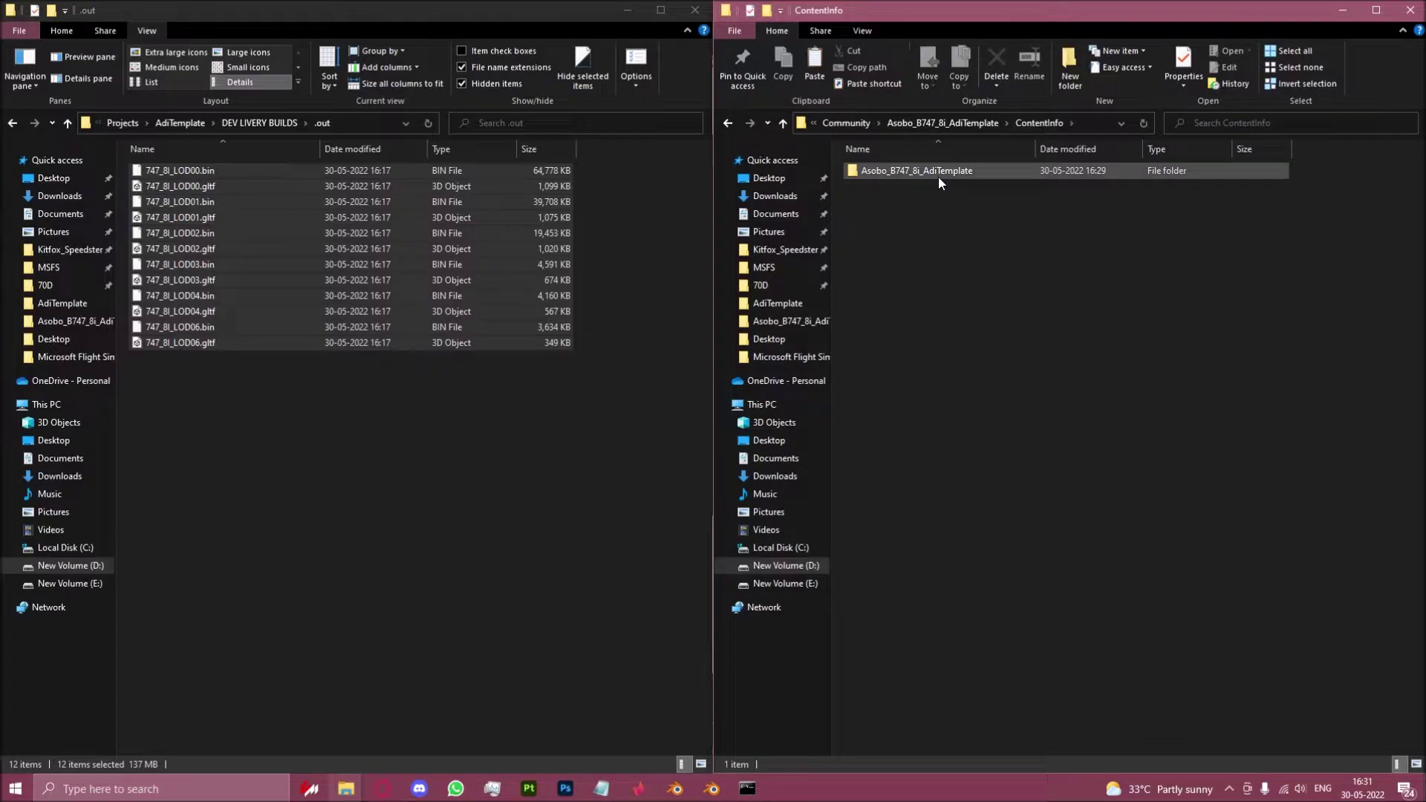
{"action": "left_click", "coordinate": [861, 178]}
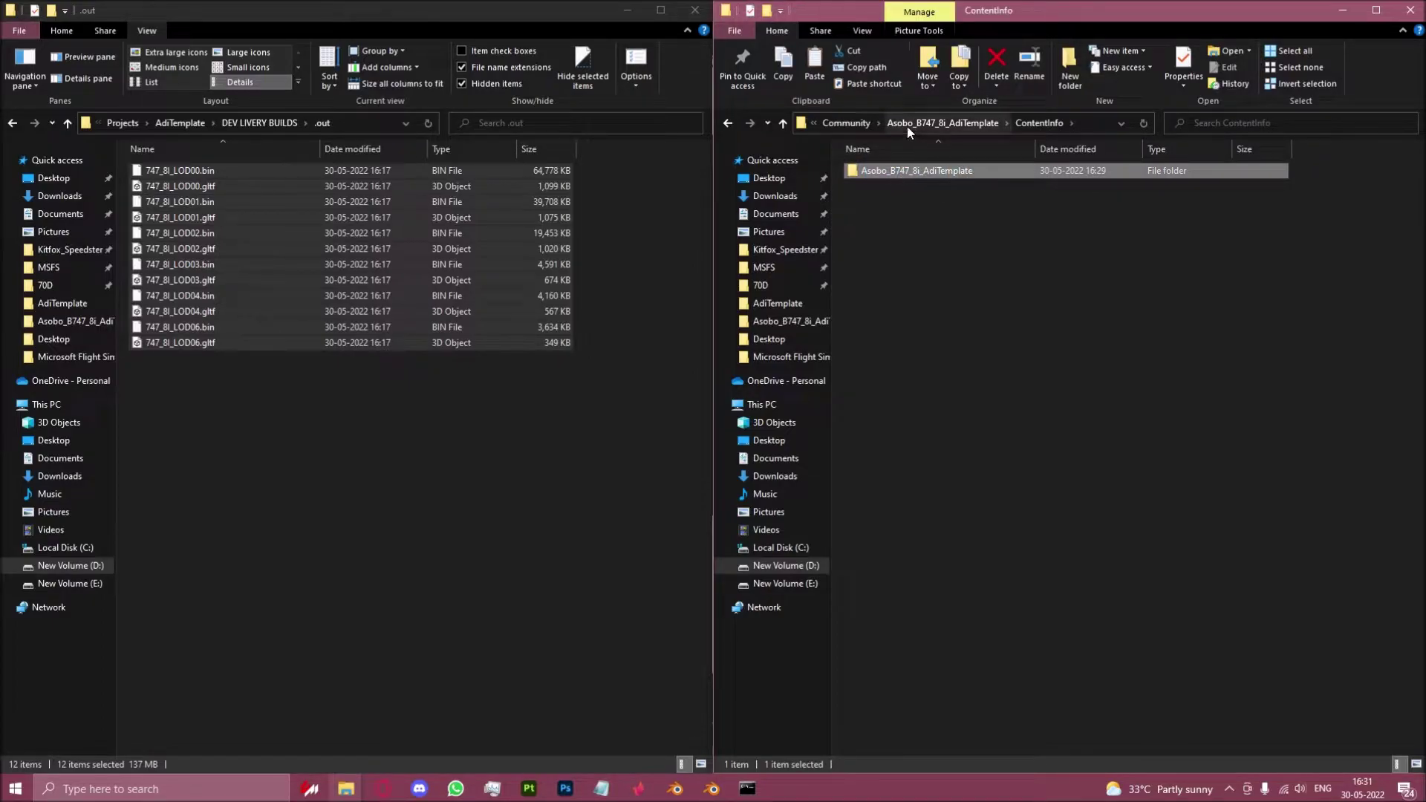
{"action": "left_click", "coordinate": [850, 124]}
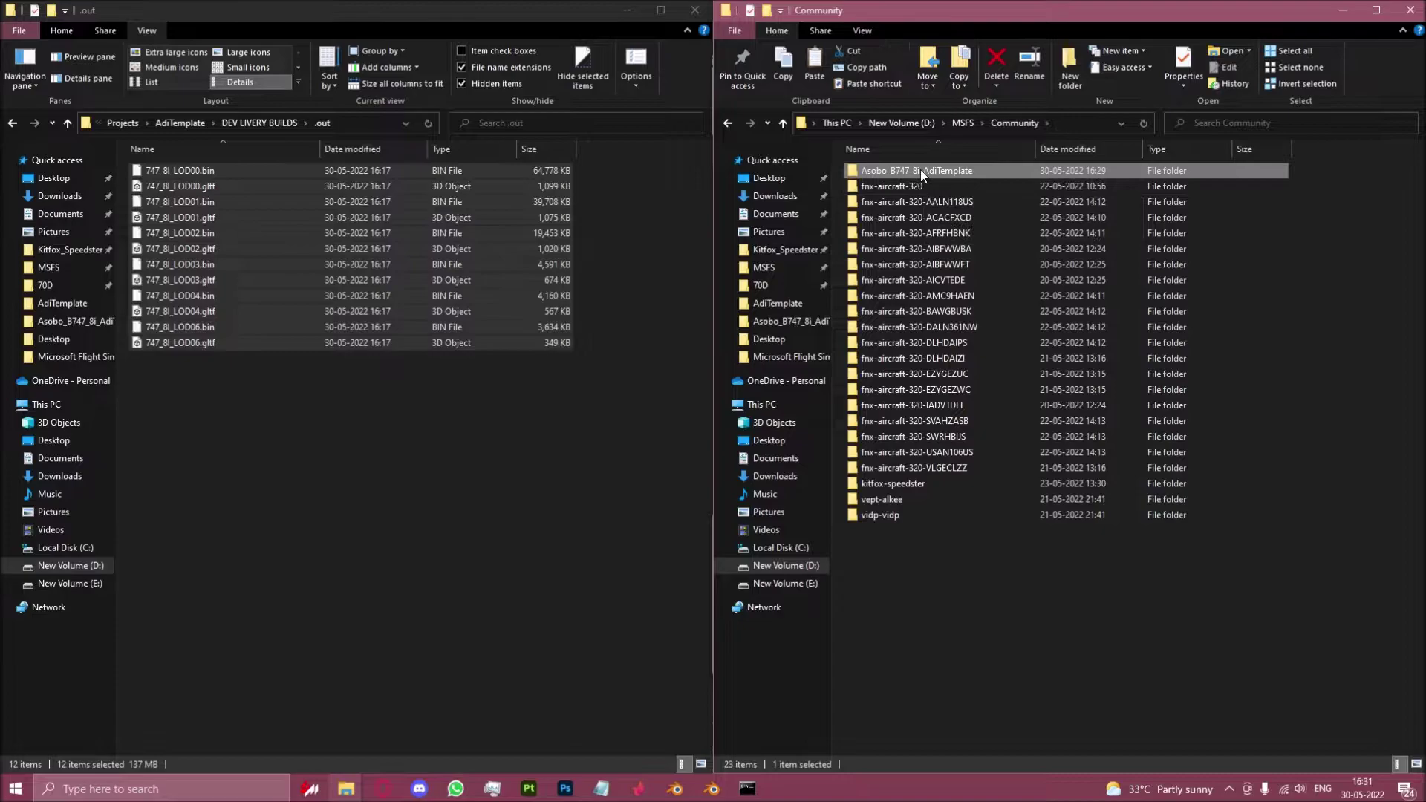
{"action": "left_click", "coordinate": [954, 171]}
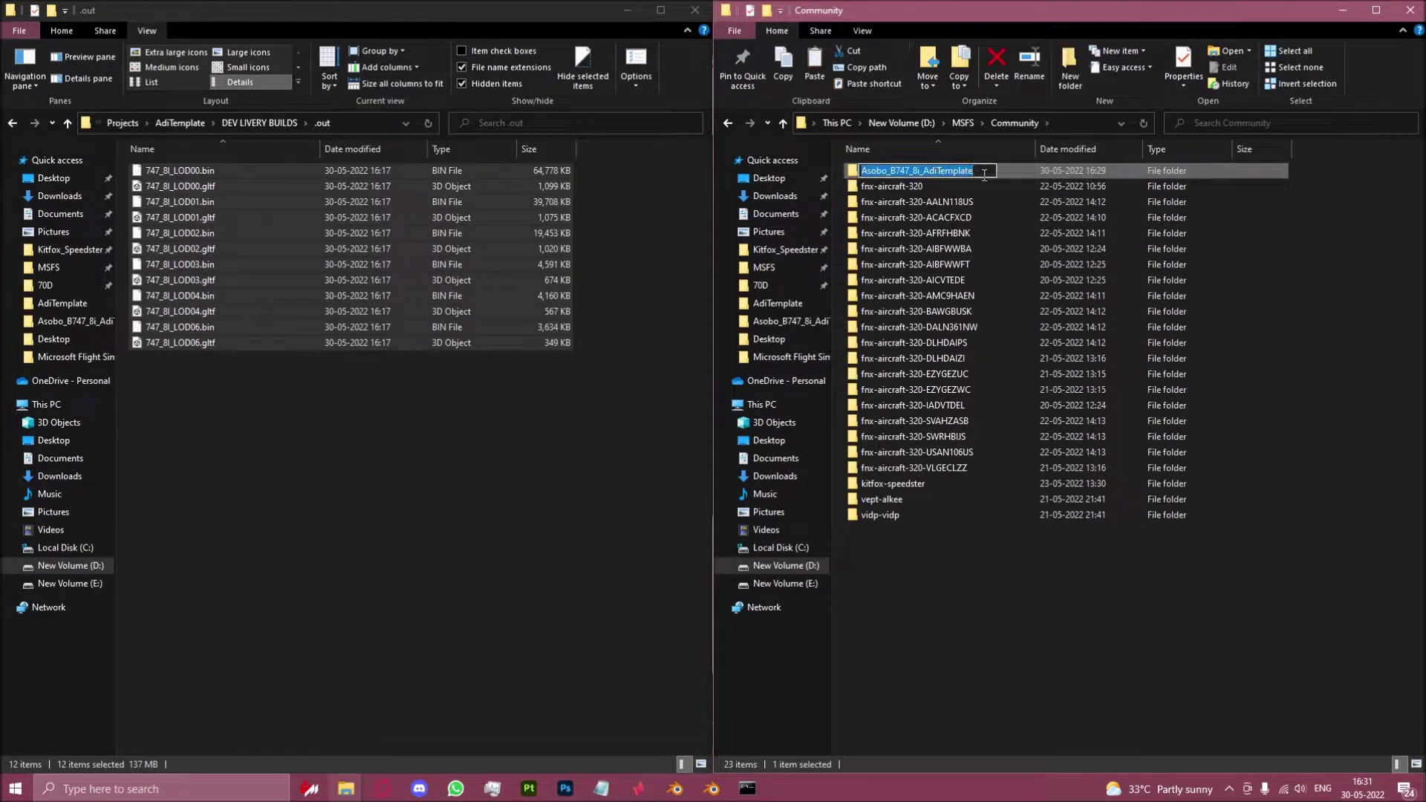
{"action": "key", "text": "Escape"}
Examine the thumbnail image in the ContentInfo subfolder of the livery package and return to the package root
{"action": "double_click", "coordinate": [969, 169]}
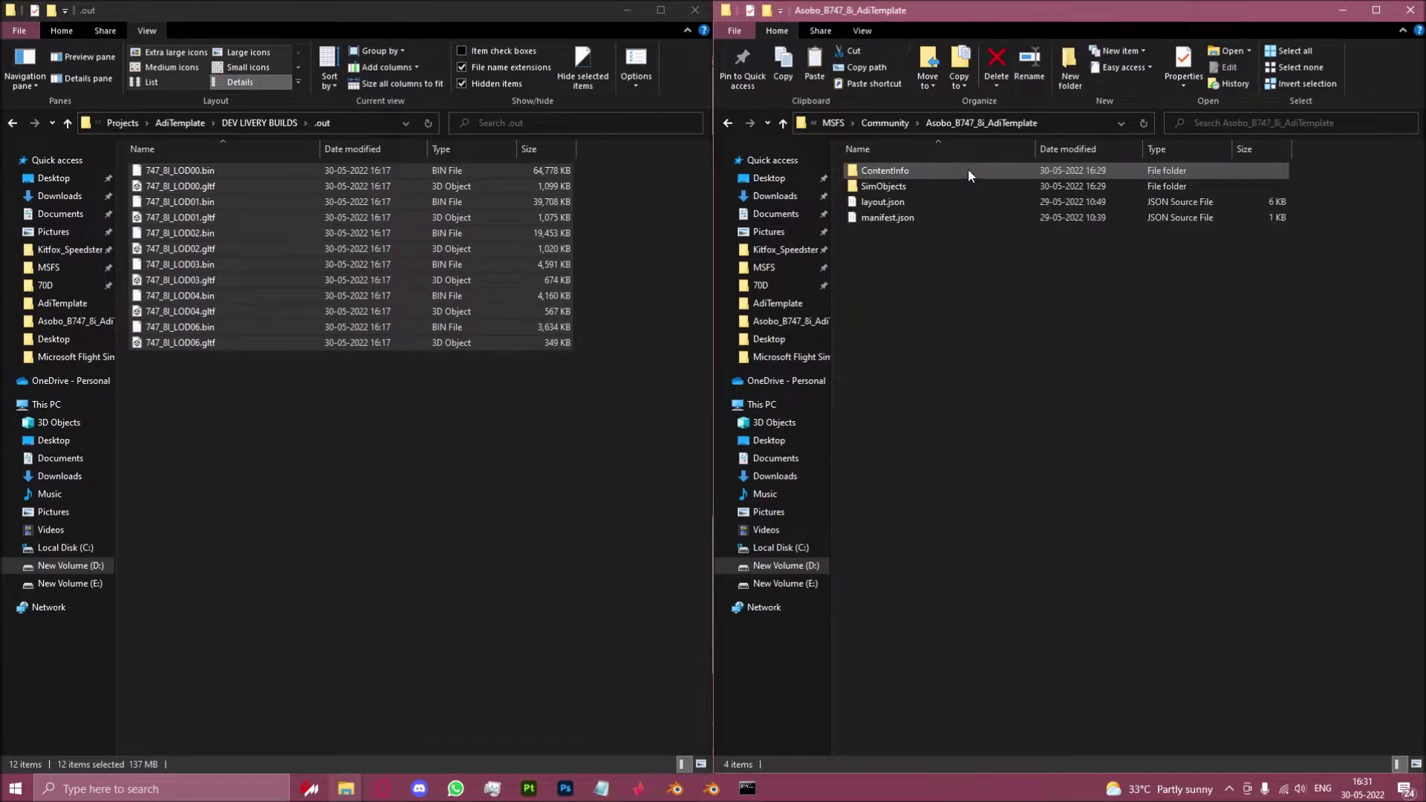
{"action": "double_click", "coordinate": [876, 173]}
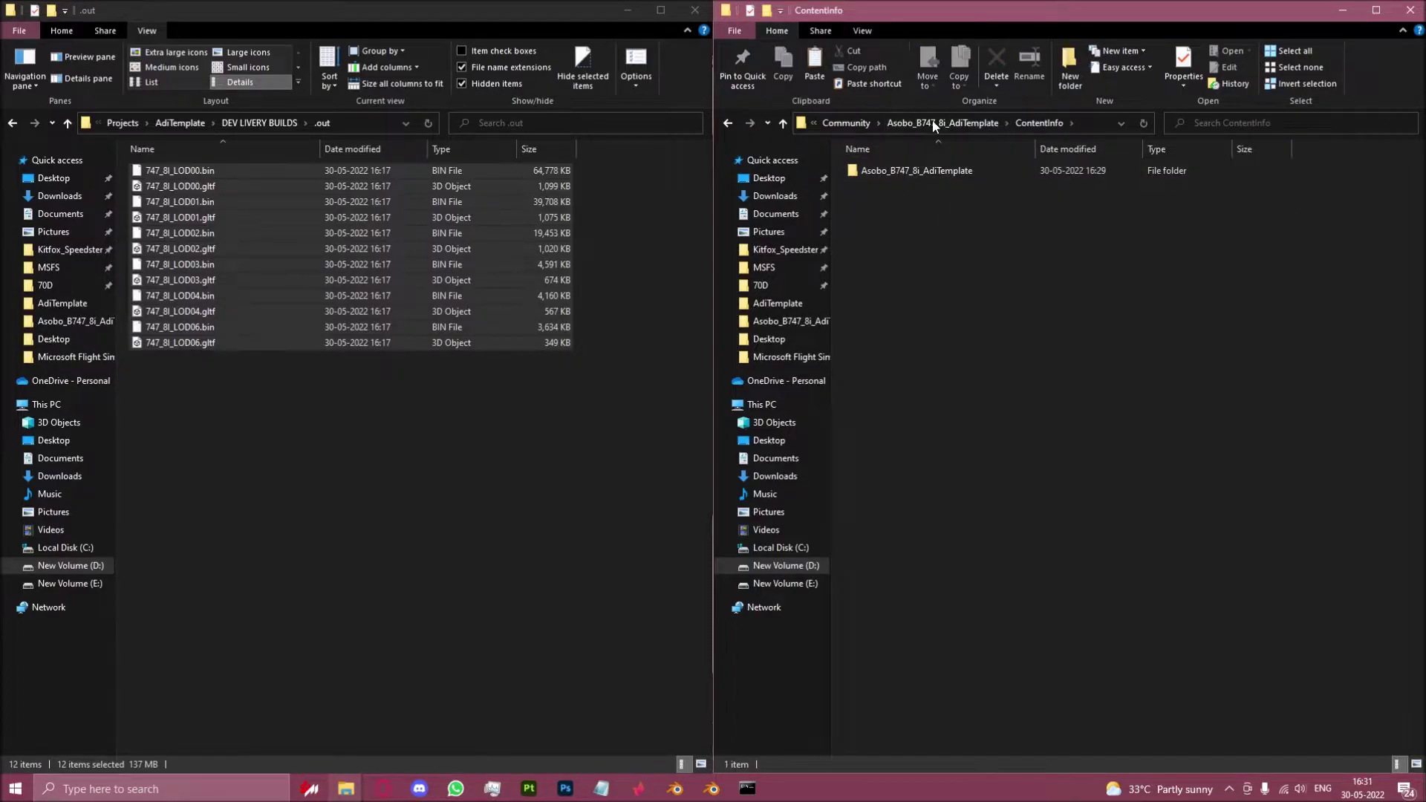
{"action": "double_click", "coordinate": [917, 173]}
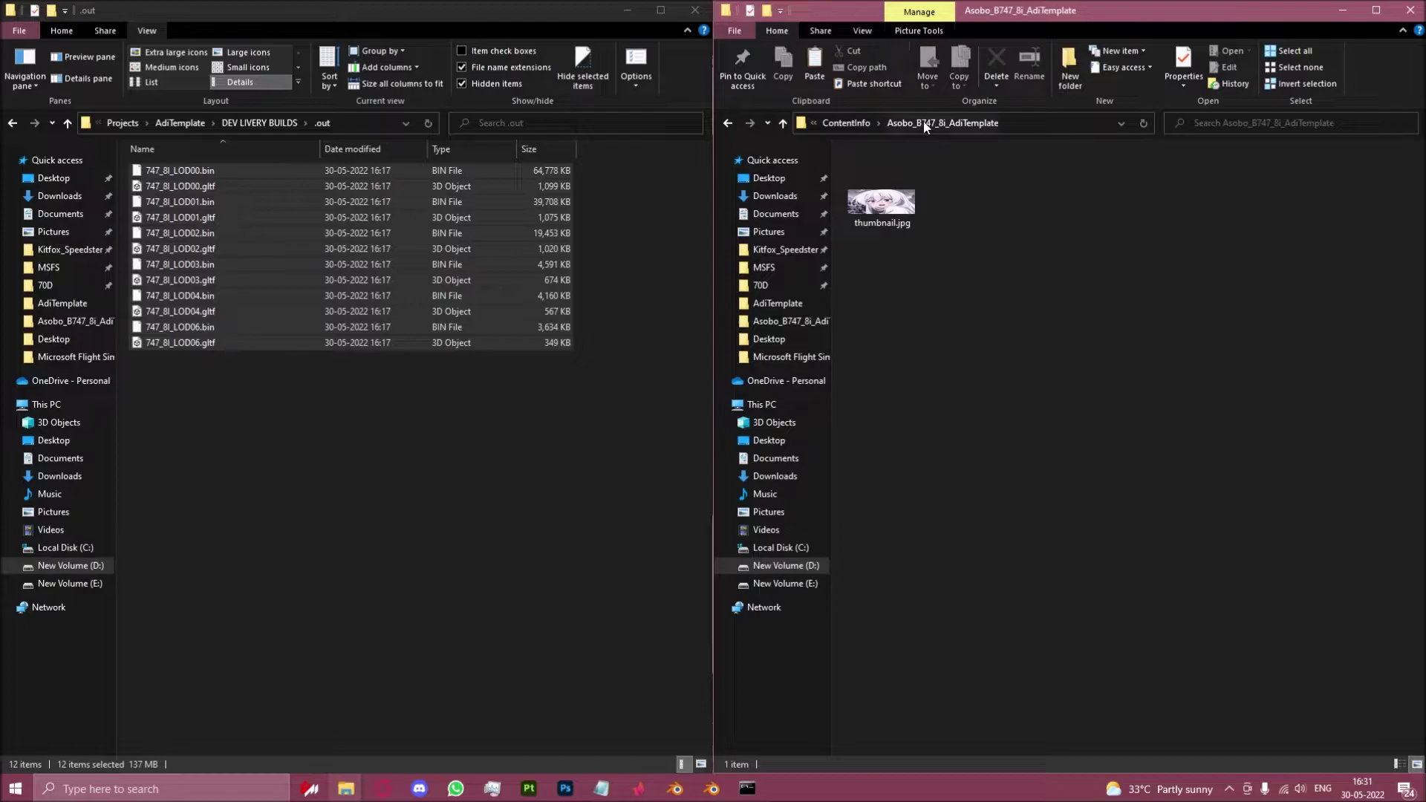
{"action": "left_click", "coordinate": [857, 123]}
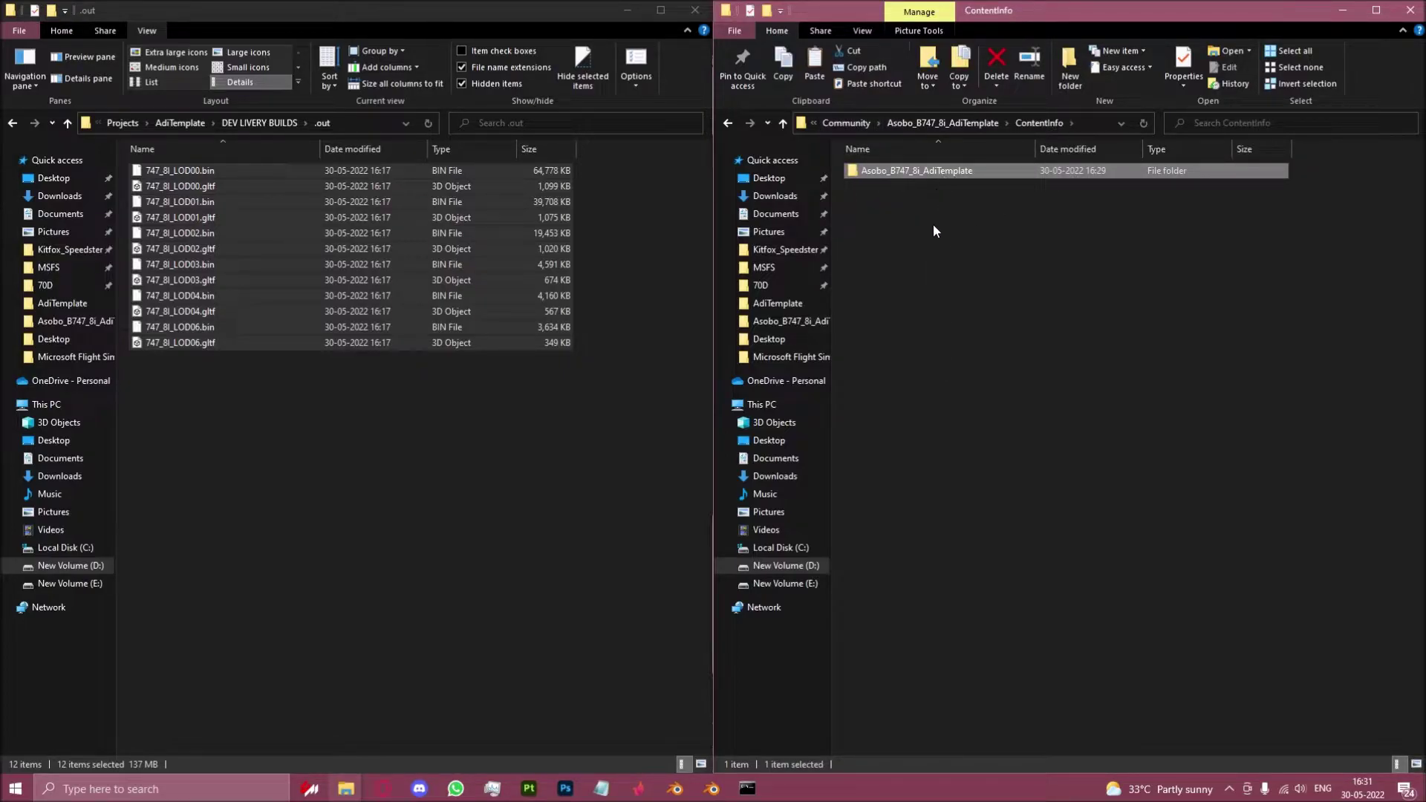
{"action": "left_click", "coordinate": [951, 121]}
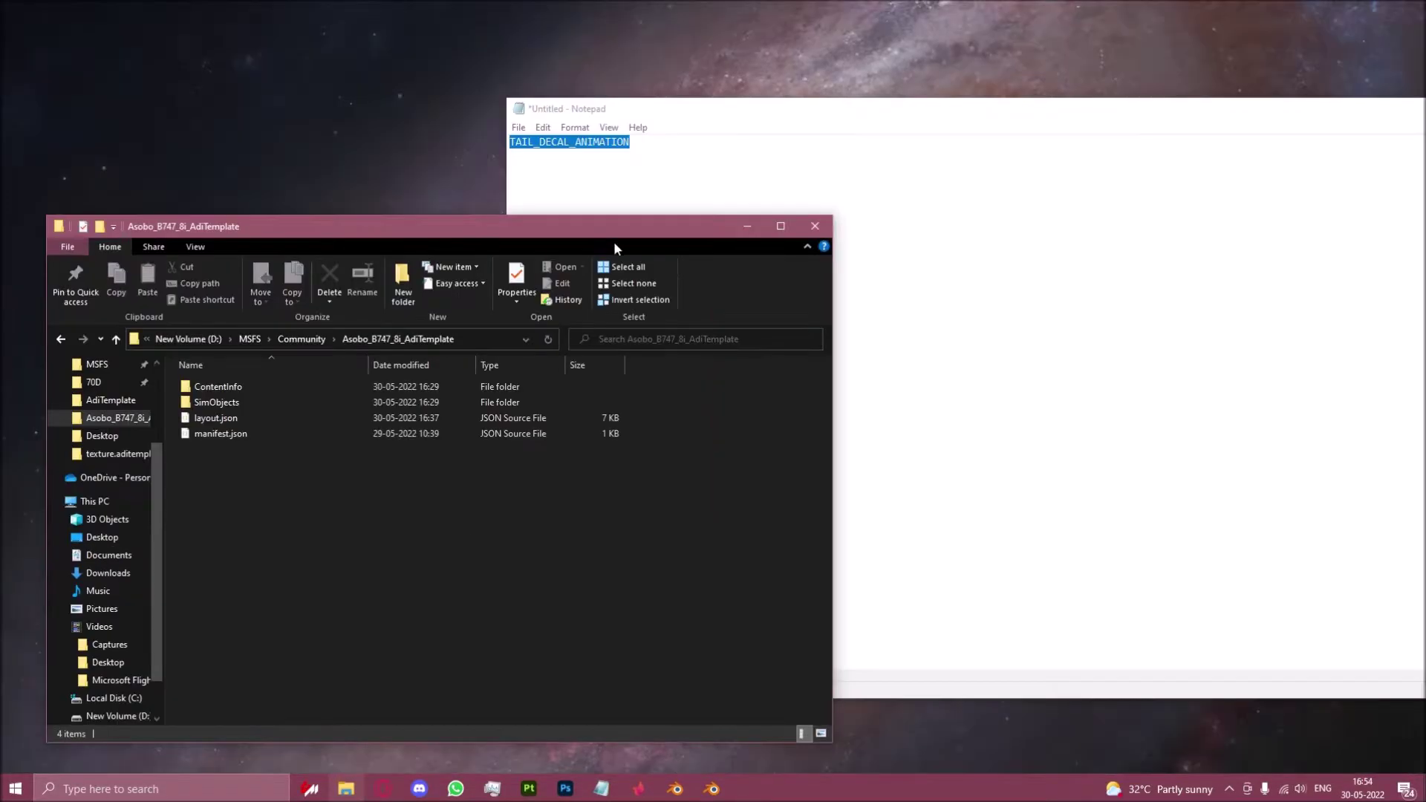
Select TAIL_DECAL_ANIMATION in the Notepad note and open 747_8I.xml from the package's model.aditemplate folder
{"action": "left_click", "coordinate": [654, 188]}
{"action": "double_click", "coordinate": [630, 152]}
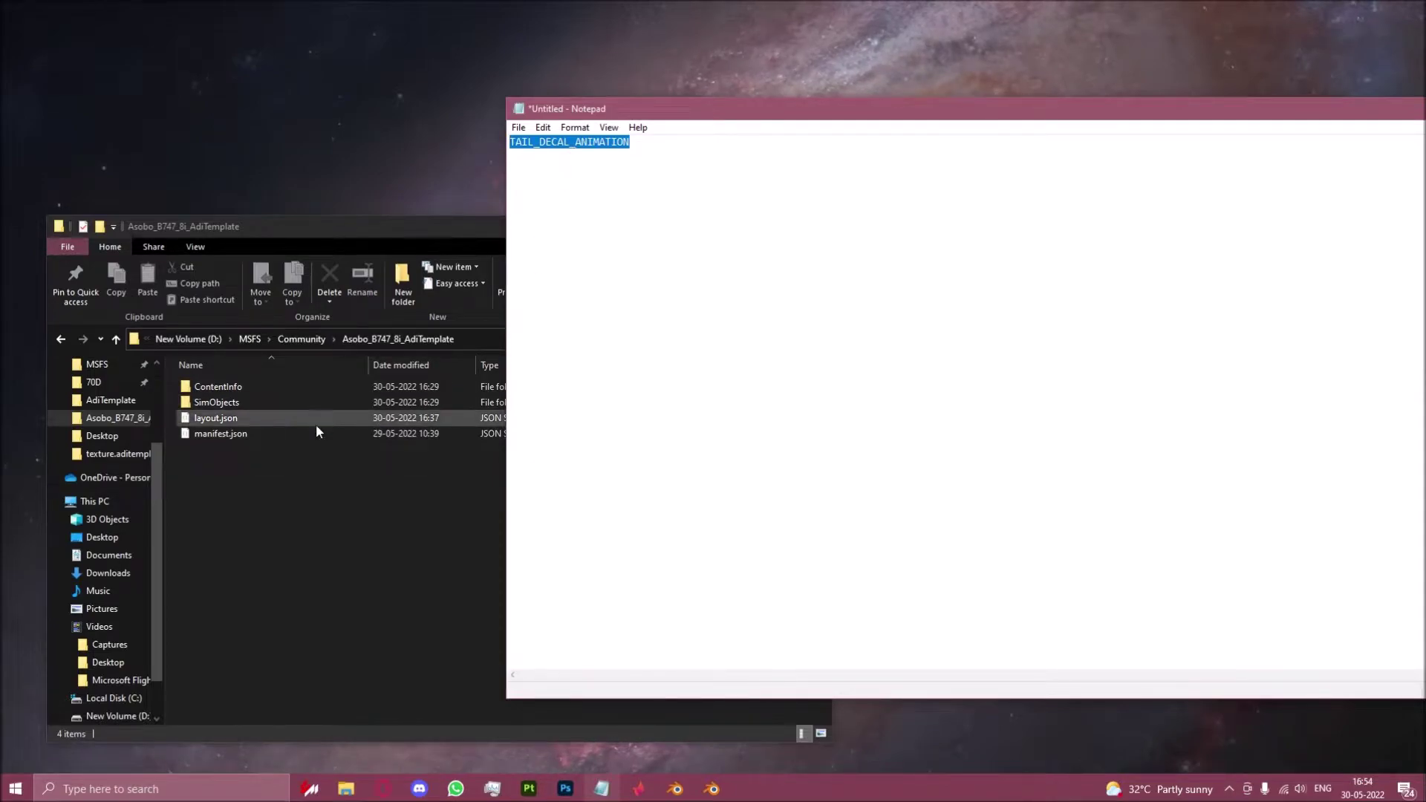
{"action": "left_click", "coordinate": [295, 403]}
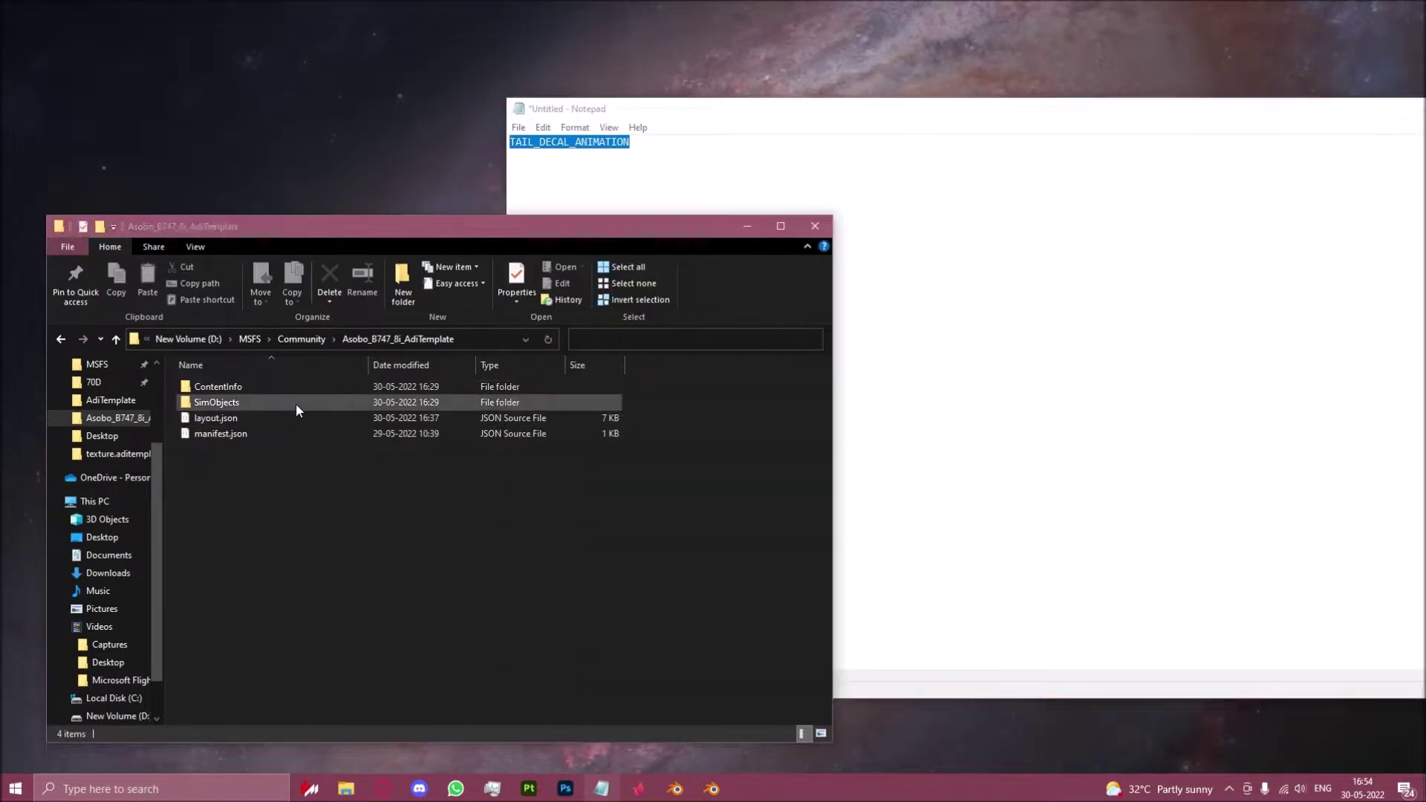
{"action": "double_click", "coordinate": [296, 404]}
{"action": "double_click", "coordinate": [230, 388]}
{"action": "double_click", "coordinate": [231, 387]}
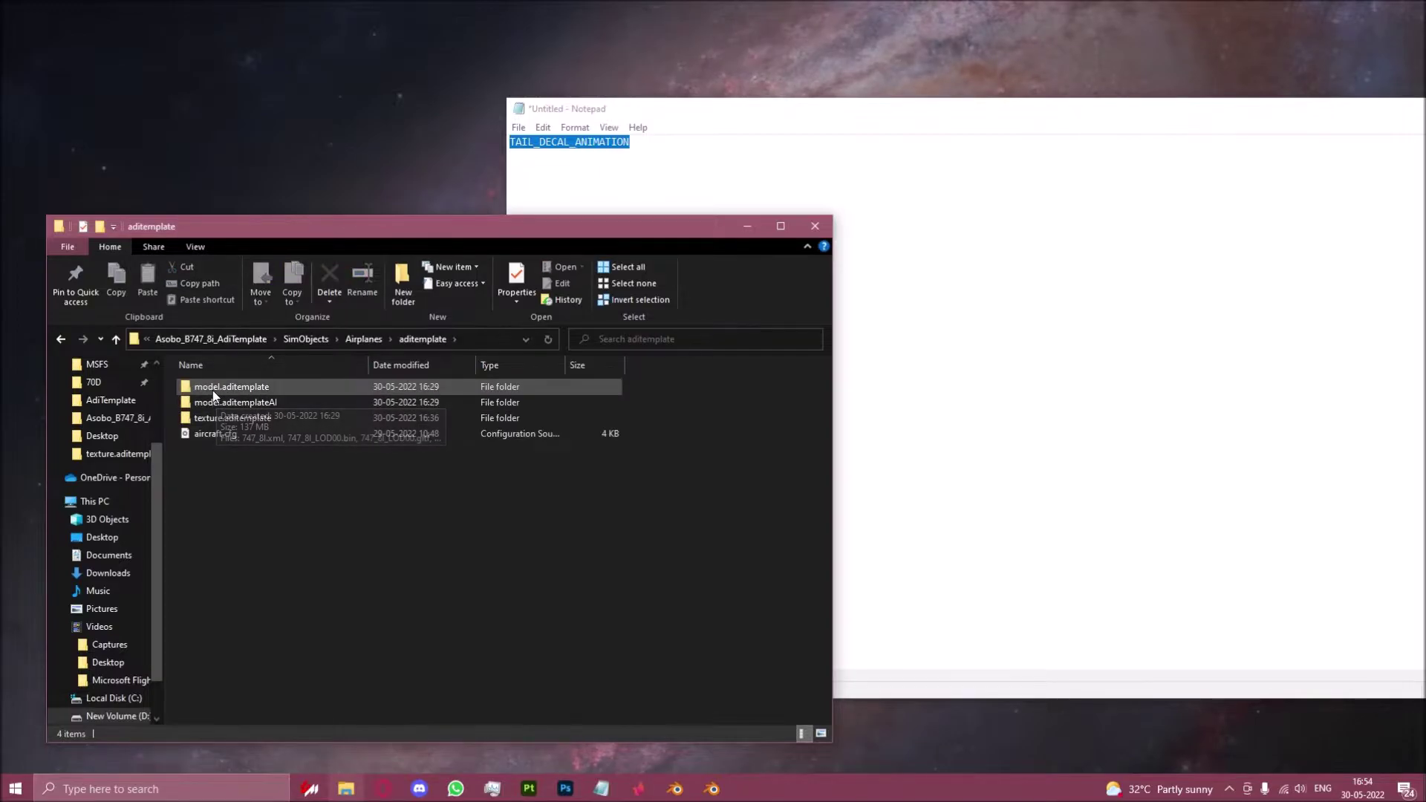
{"action": "double_click", "coordinate": [223, 387]}
{"action": "left_click", "coordinate": [293, 342]}
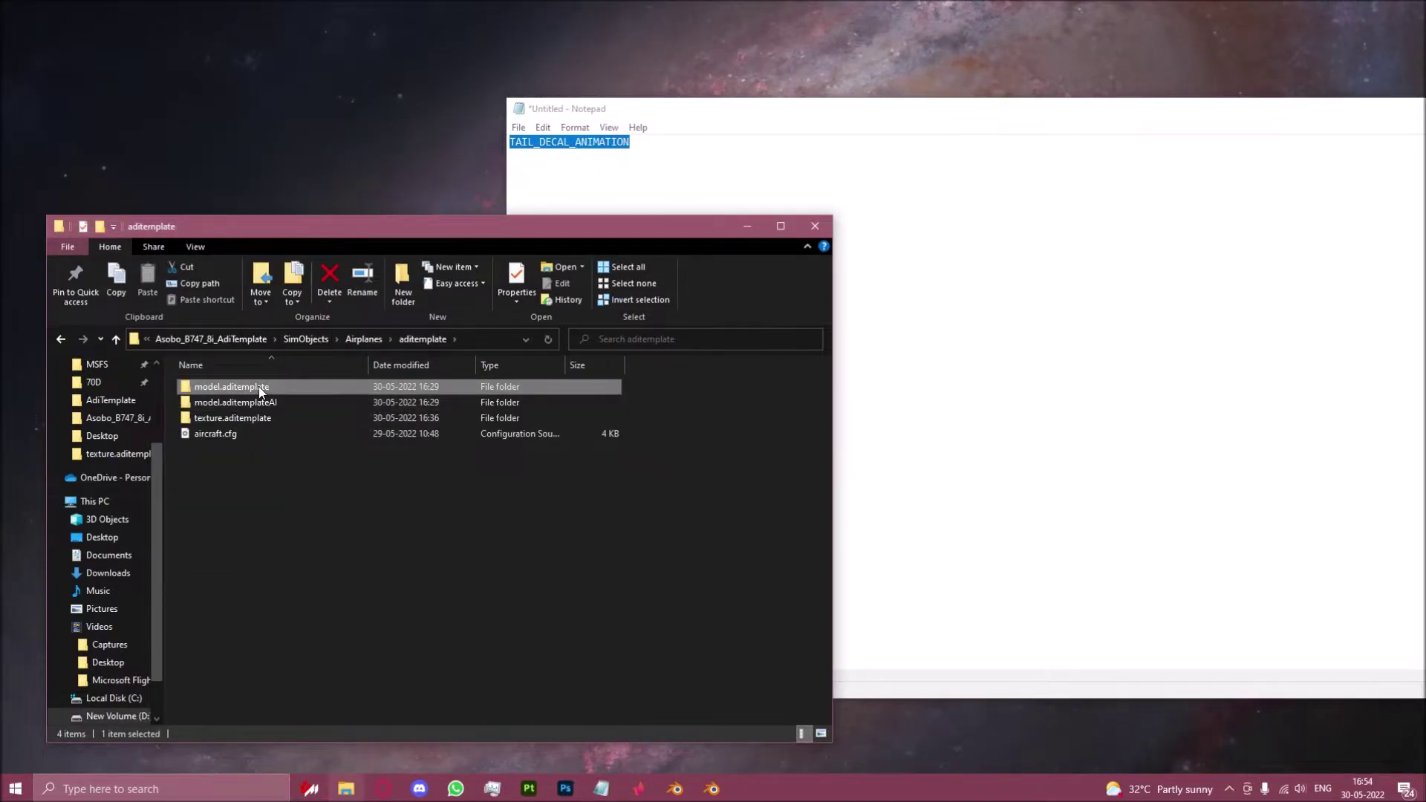
{"action": "double_click", "coordinate": [258, 386]}
{"action": "left_click", "coordinate": [225, 386]}
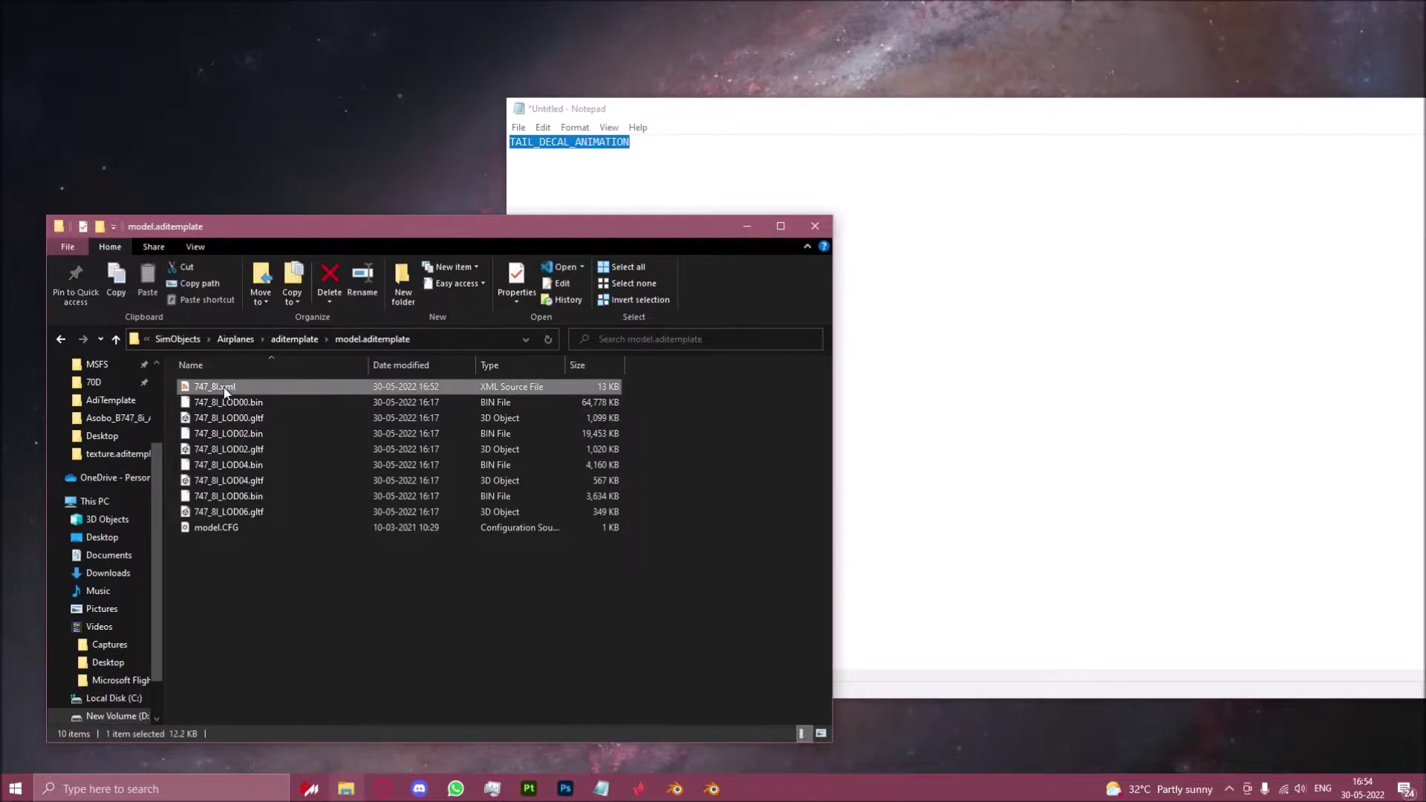
{"action": "double_click", "coordinate": [225, 387]}
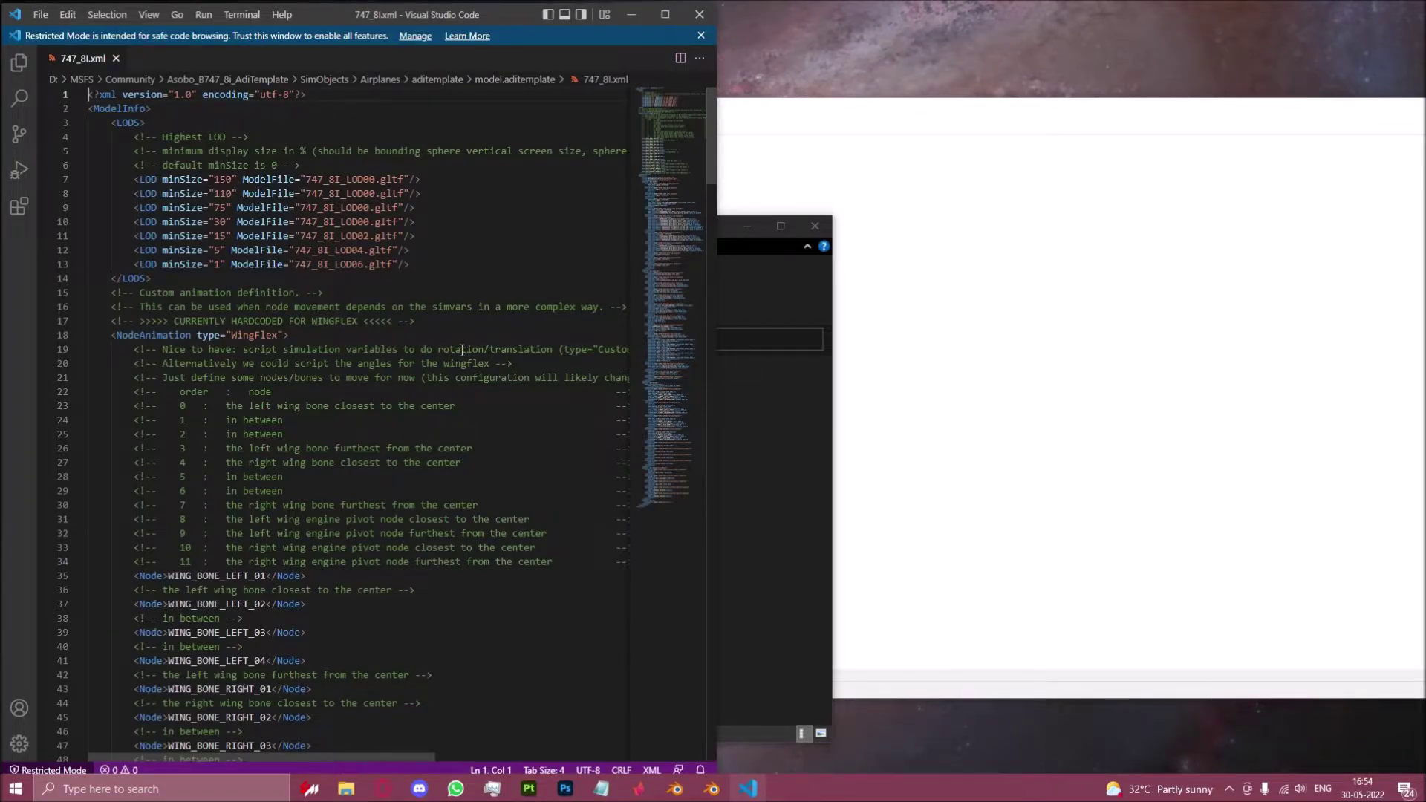
Search 747_8I.xml for "rudder" to locate the ASOBO_HANDLING_Rudder_Template block in the HANDLING component
{"action": "left_click", "coordinate": [432, 350]}
{"action": "key", "text": "ctrl+f"}
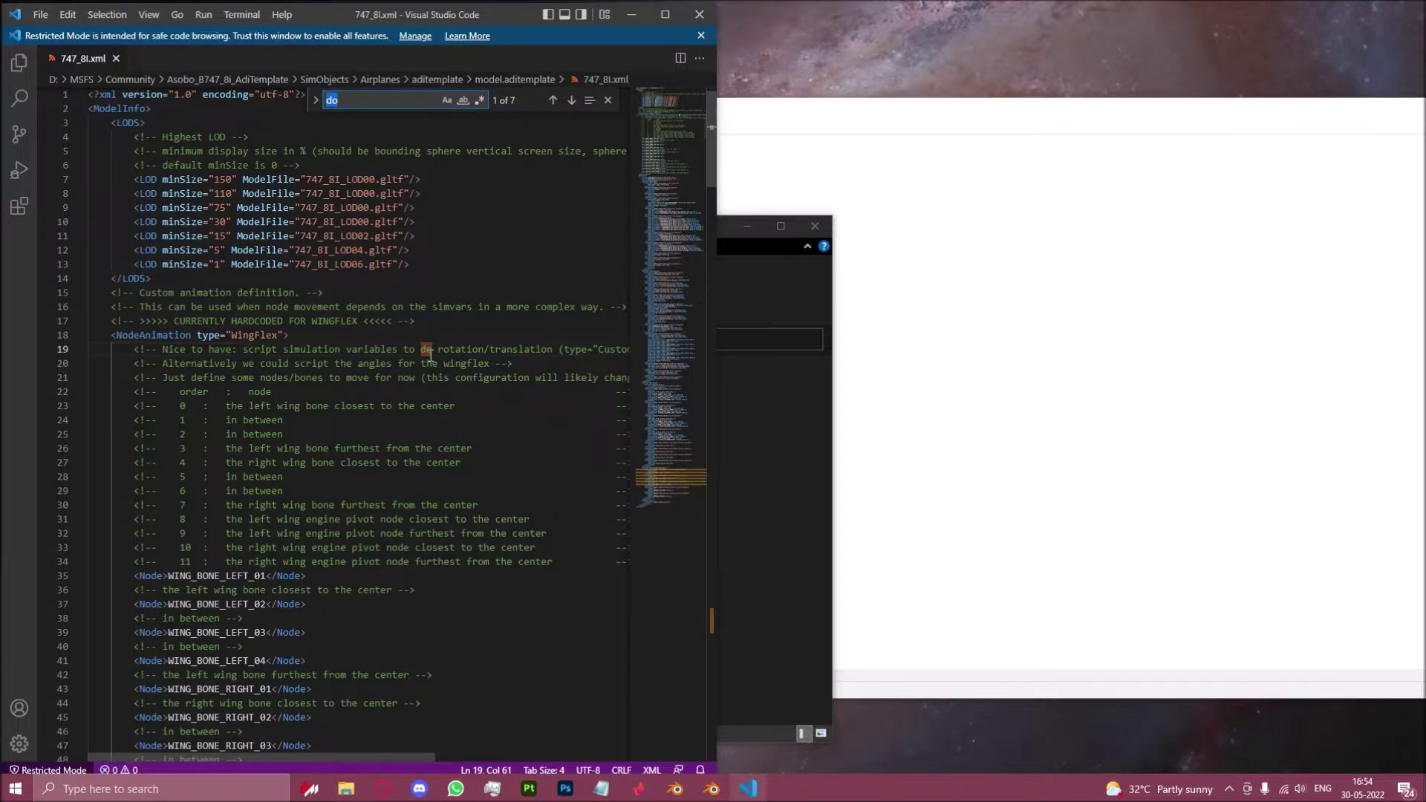
{"action": "type", "text": "rudder"}
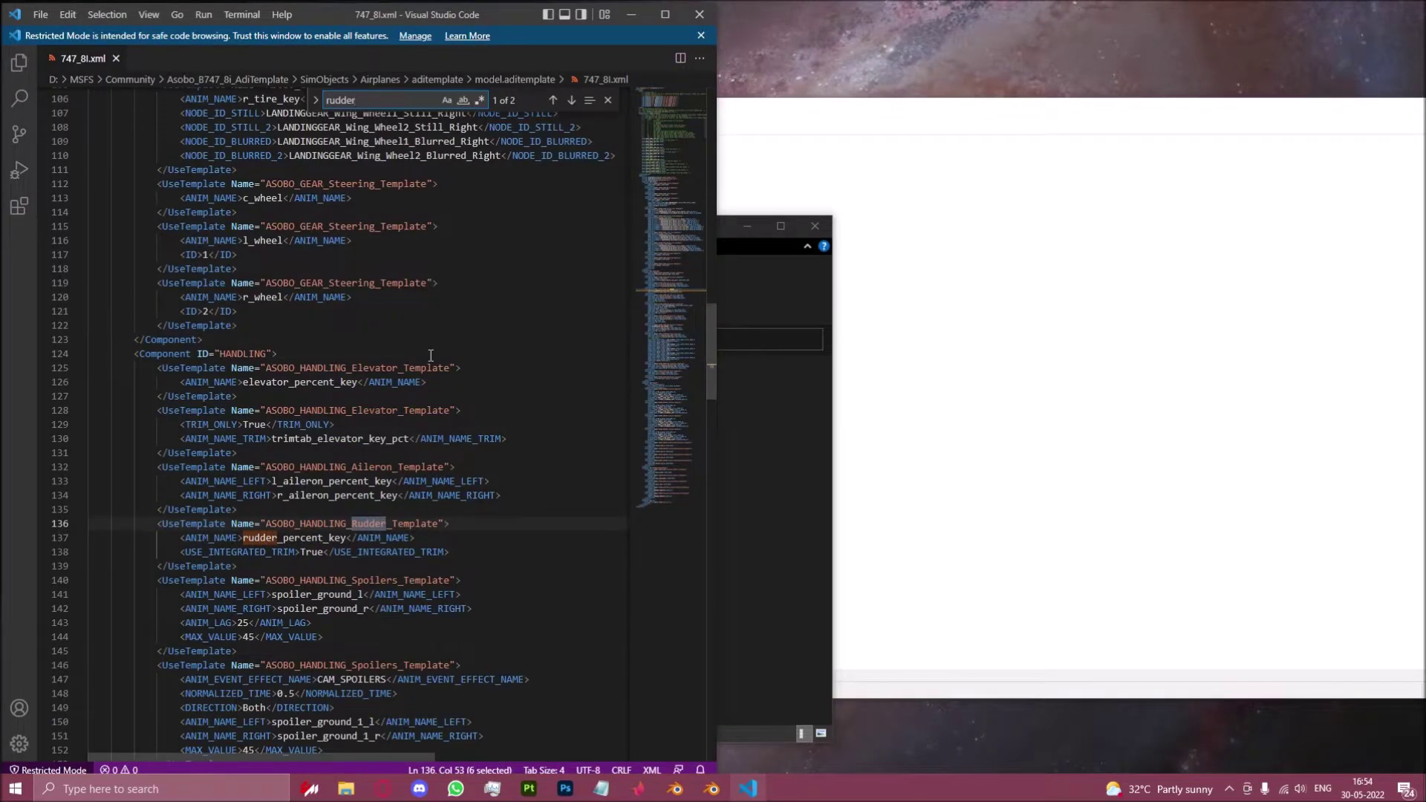
{"action": "scroll", "coordinate": [260, 557], "scroll_direction": "down", "scroll_amount": 1}
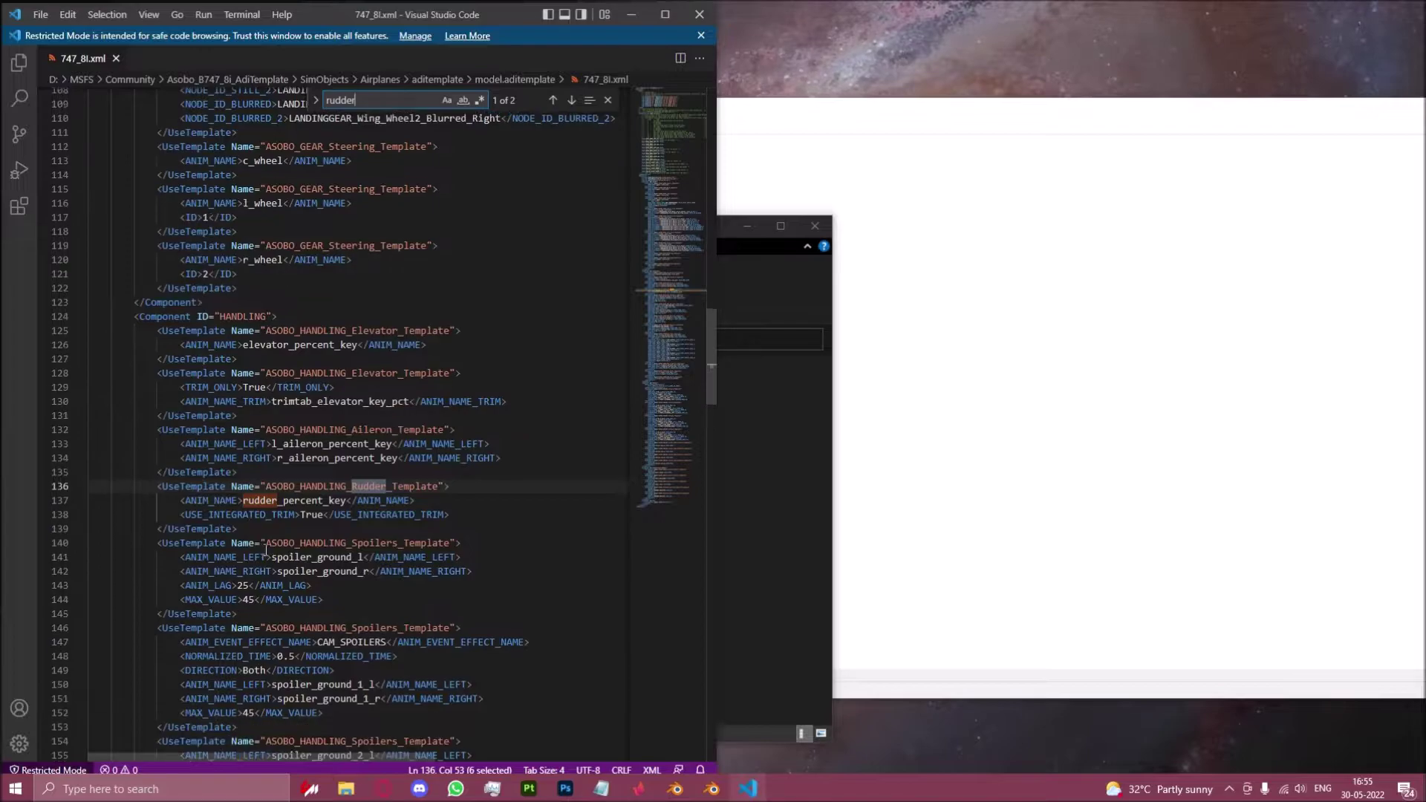
Duplicate the ASOBO_HANDLING_Rudder_Template block directly below the original and align its first line with the neighbouring templates
{"action": "left_click_drag", "start_coordinate": [258, 531], "coordinate": [91, 488]}
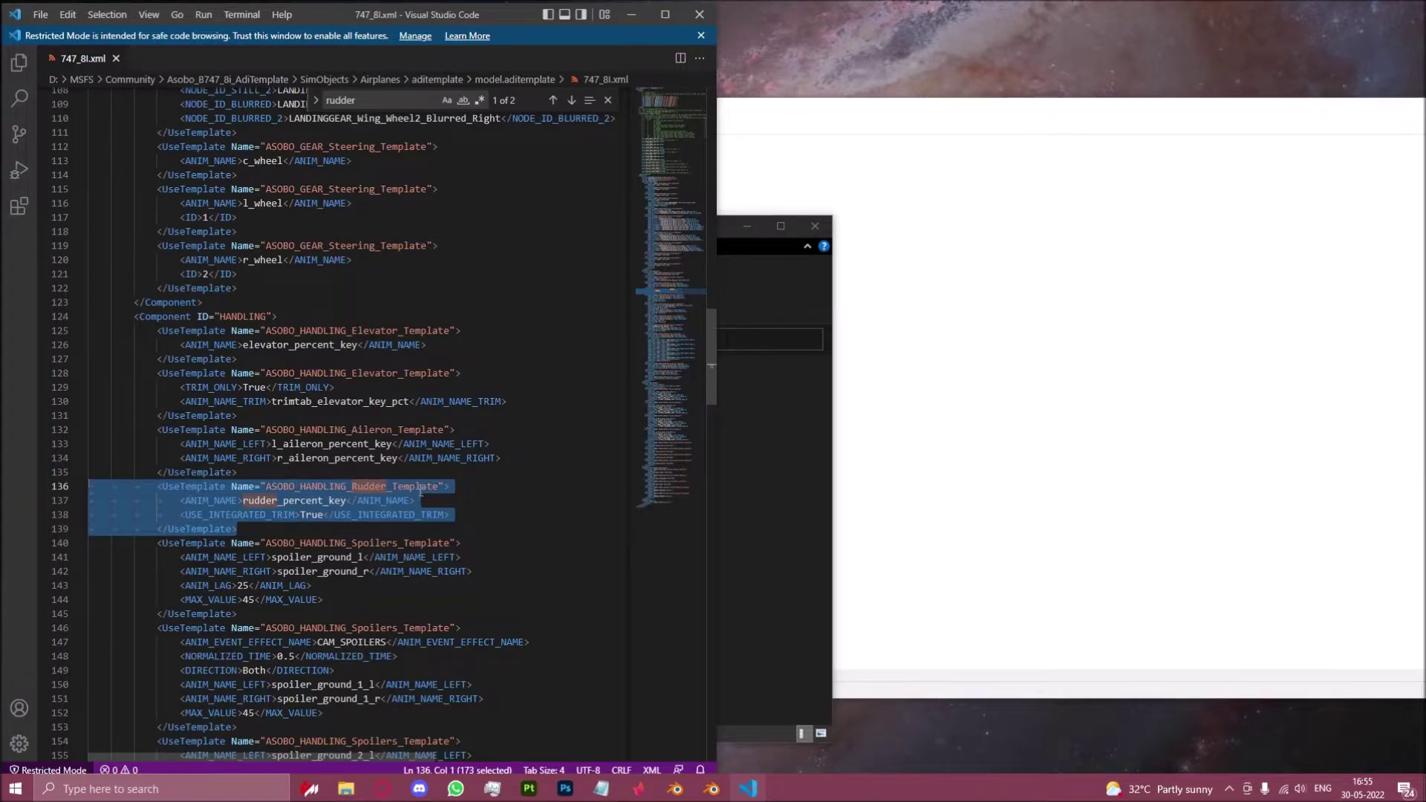
{"action": "left_click", "coordinate": [243, 502]}
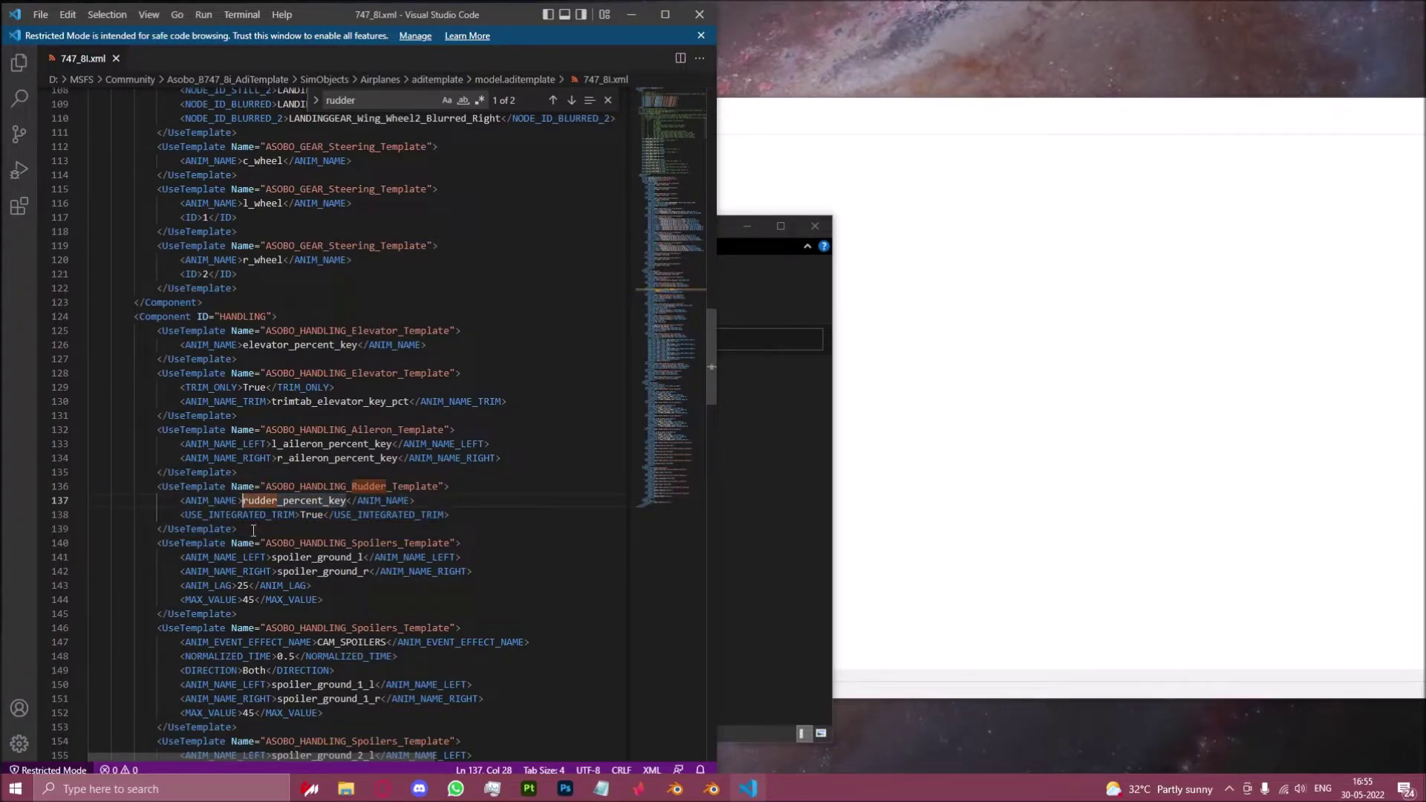
{"action": "left_click_drag", "start_coordinate": [253, 530], "coordinate": [52, 494]}
{"action": "key", "text": "ctrl+c"}
{"action": "left_click", "coordinate": [249, 531]}
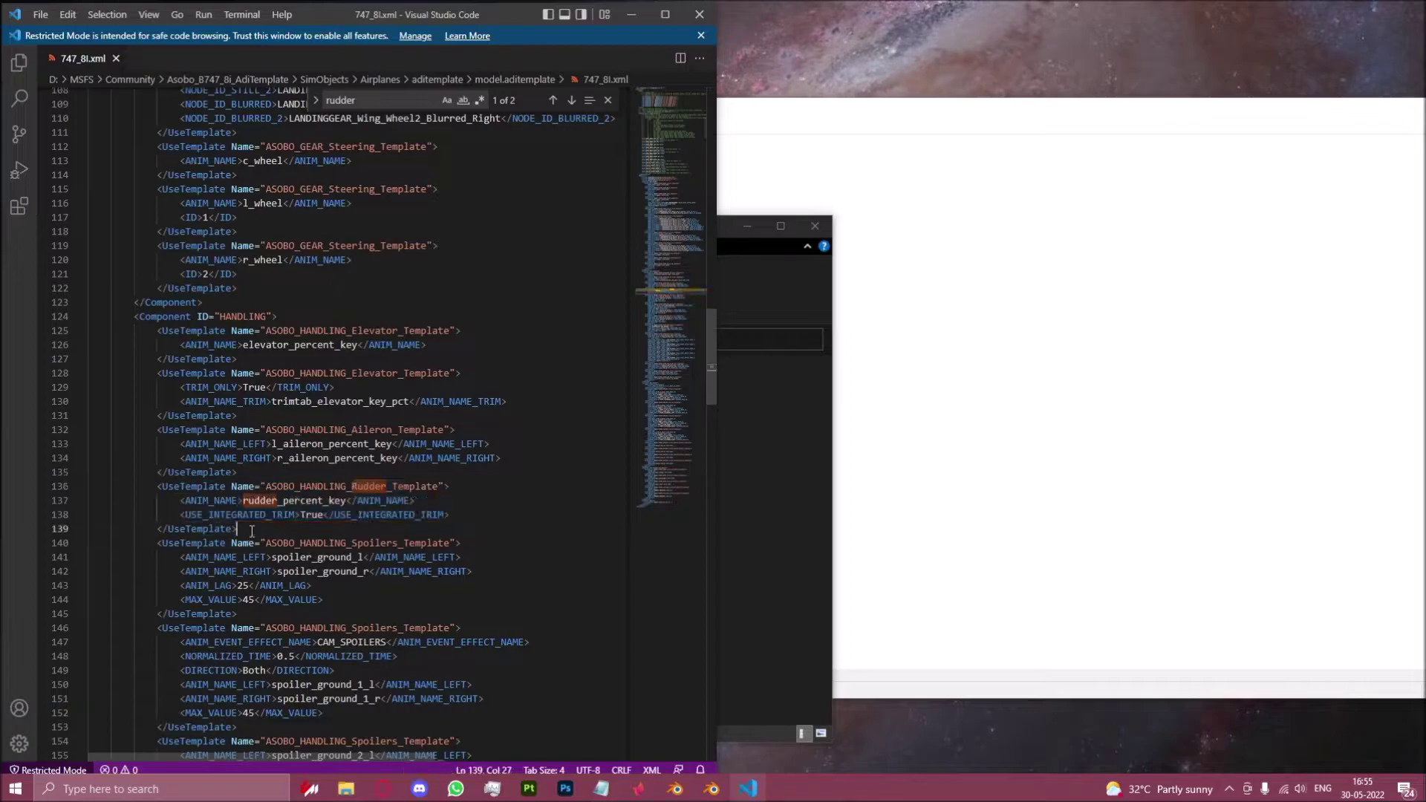
{"action": "key", "text": "Return"}
{"action": "key", "text": "ctrl+v"}
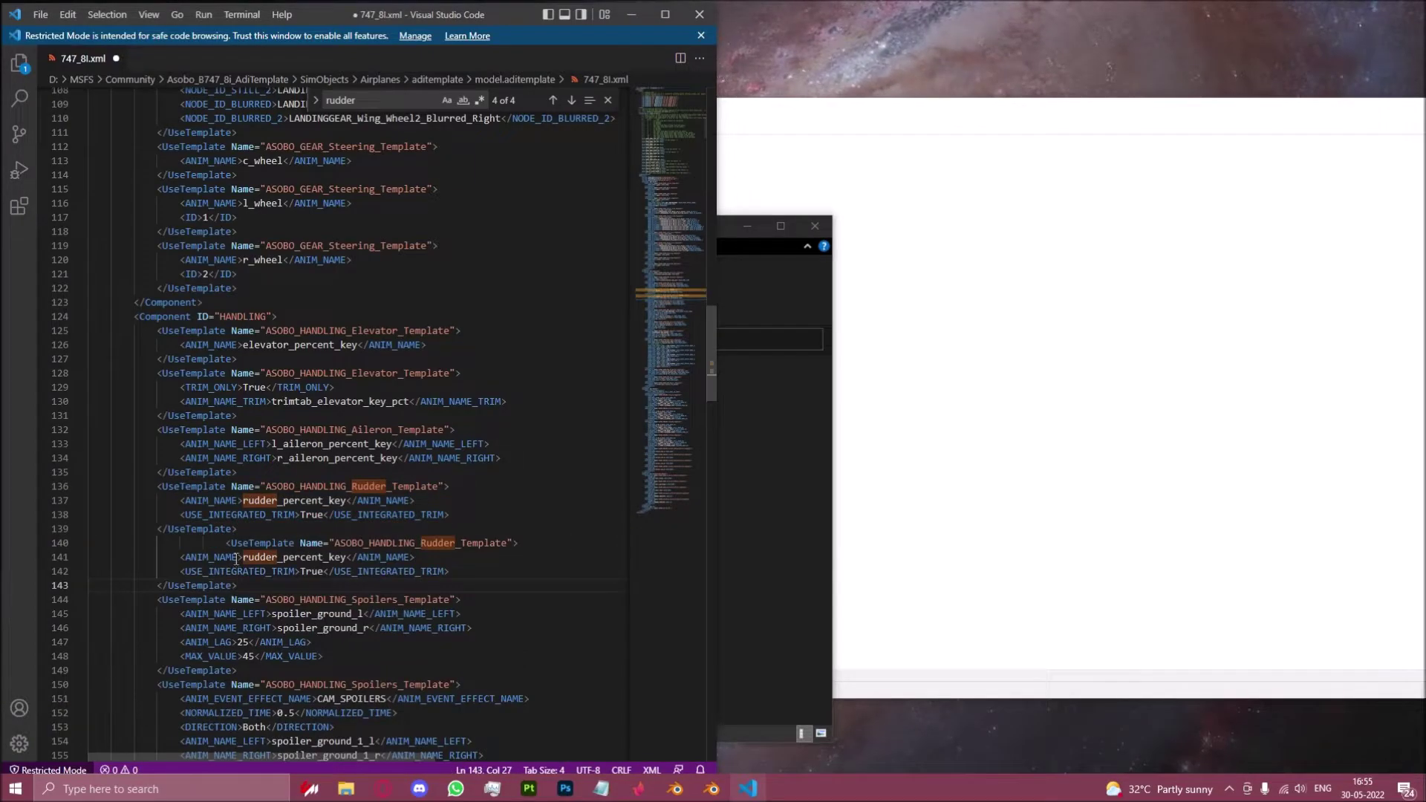
{"action": "left_click", "coordinate": [227, 543]}
{"action": "key", "text": "BackSpace"}
{"action": "key", "text": "BackSpace"}
{"action": "key", "text": "BackSpace"}
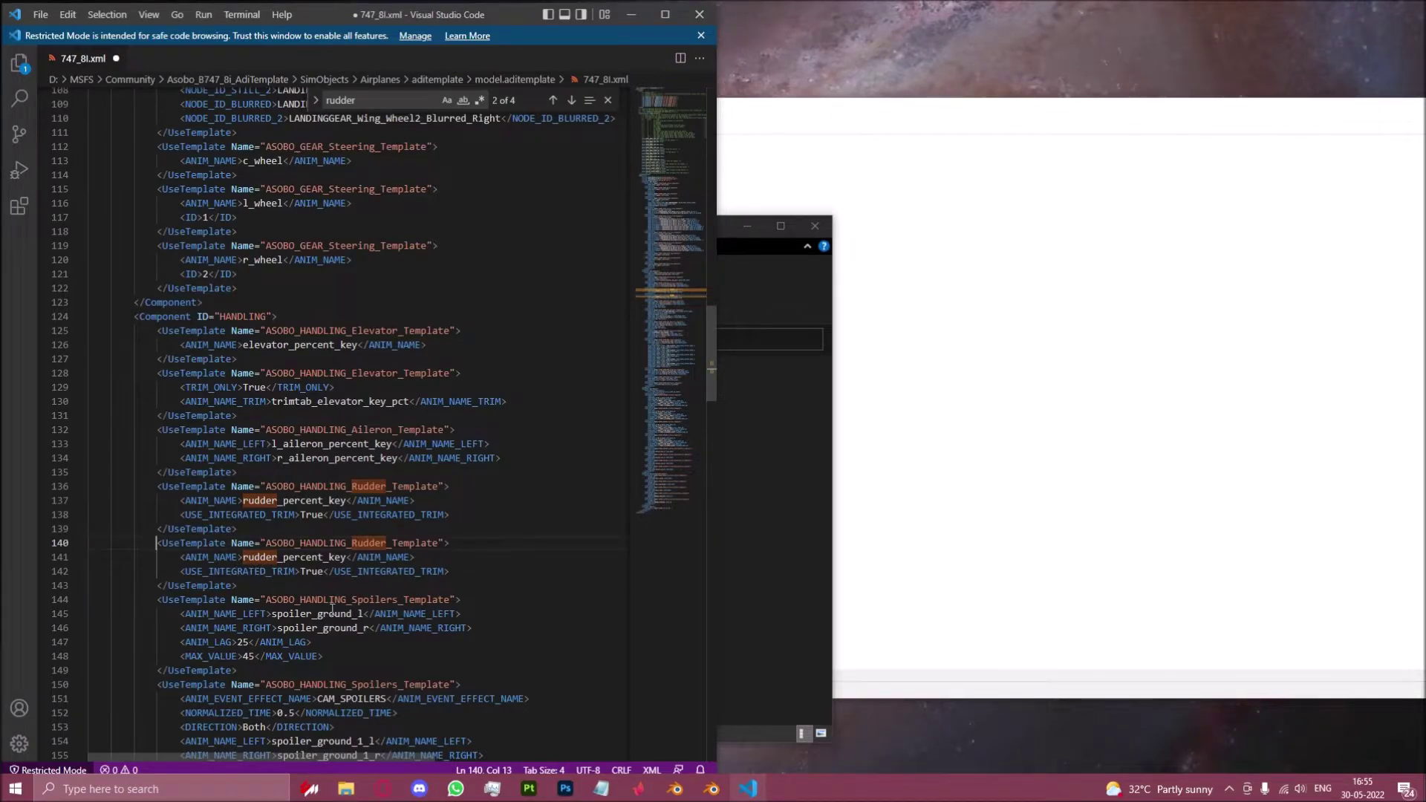
Replace the duplicated rudder block's ANIM_NAME value with TAIL_DECAL_ANIMATION from the Notepad note and save 747_8I.xml
{"action": "left_click", "coordinate": [977, 488]}
{"action": "left_click_drag", "start_coordinate": [628, 154], "coordinate": [508, 151]}
{"action": "key", "text": "ctrl+c"}
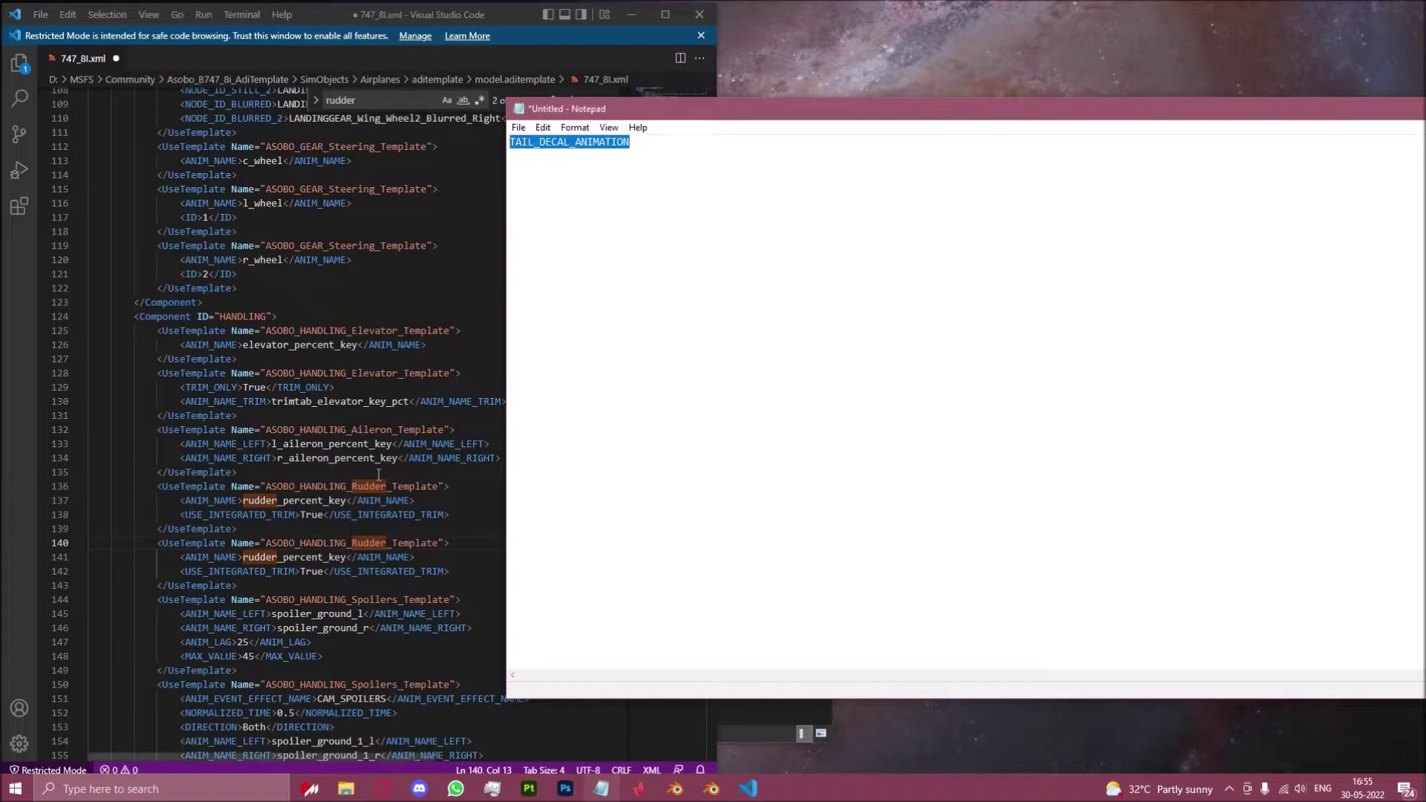
{"action": "left_click", "coordinate": [334, 515]}
{"action": "left_click_drag", "start_coordinate": [244, 557], "coordinate": [353, 557]}
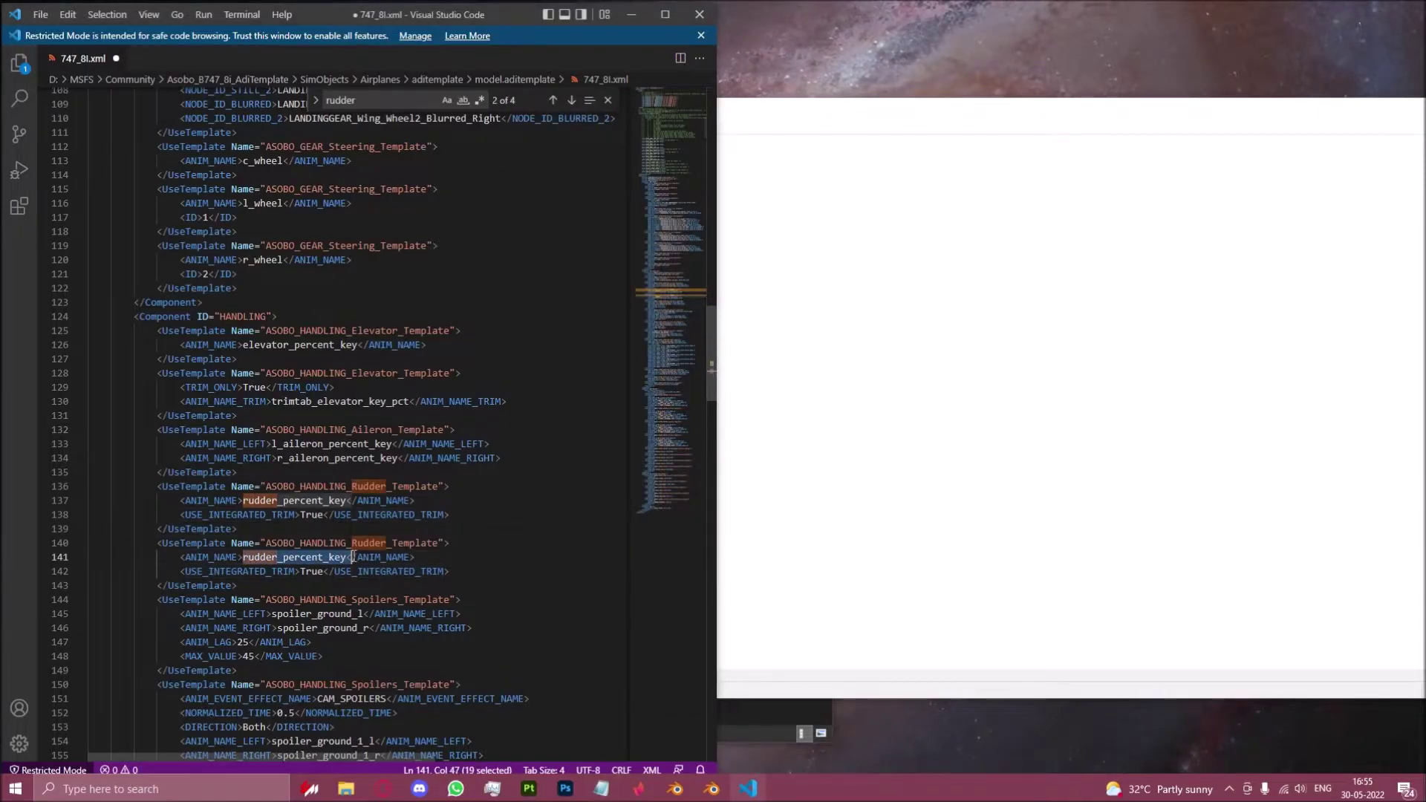
{"action": "key", "text": "ctrl+v"}
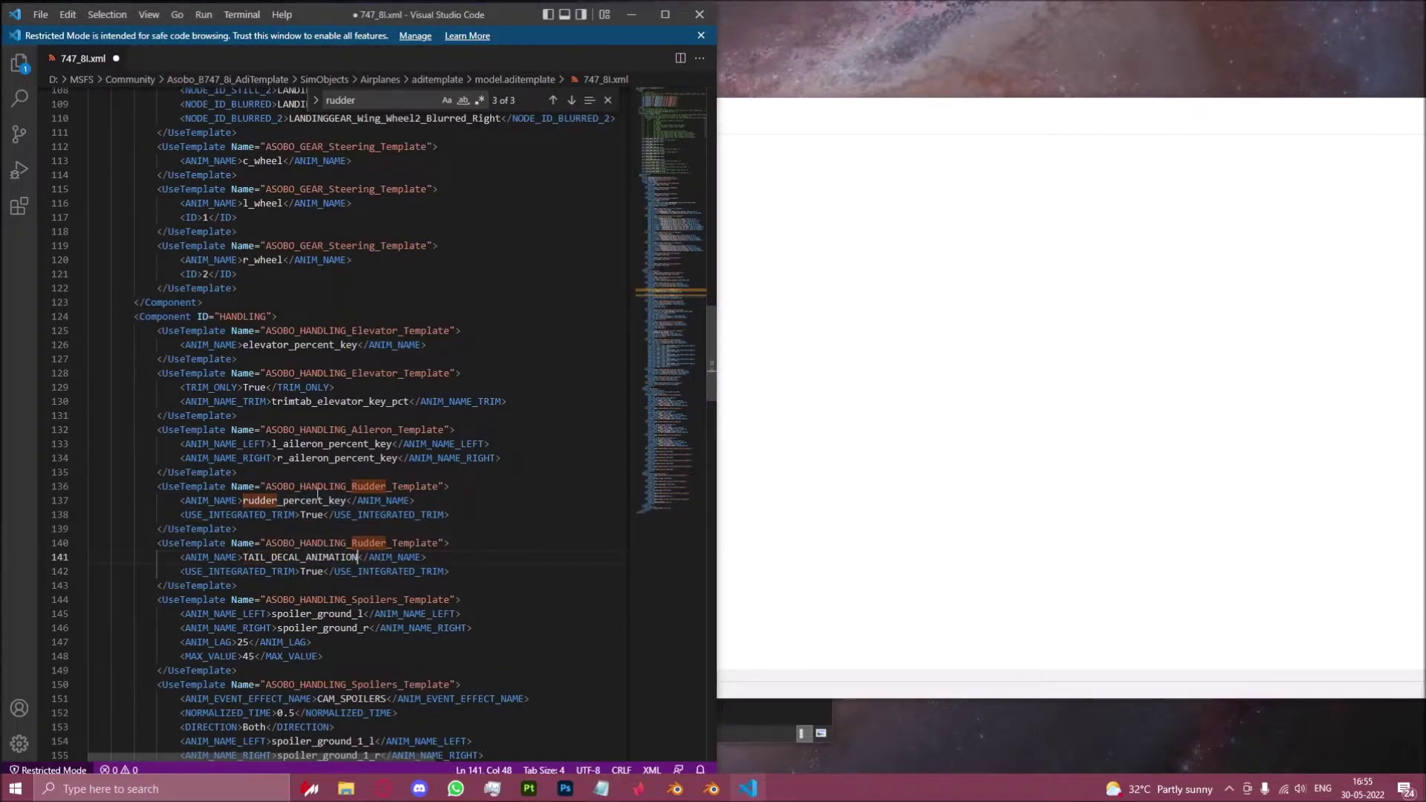
{"action": "key", "text": "ctrl+s"}
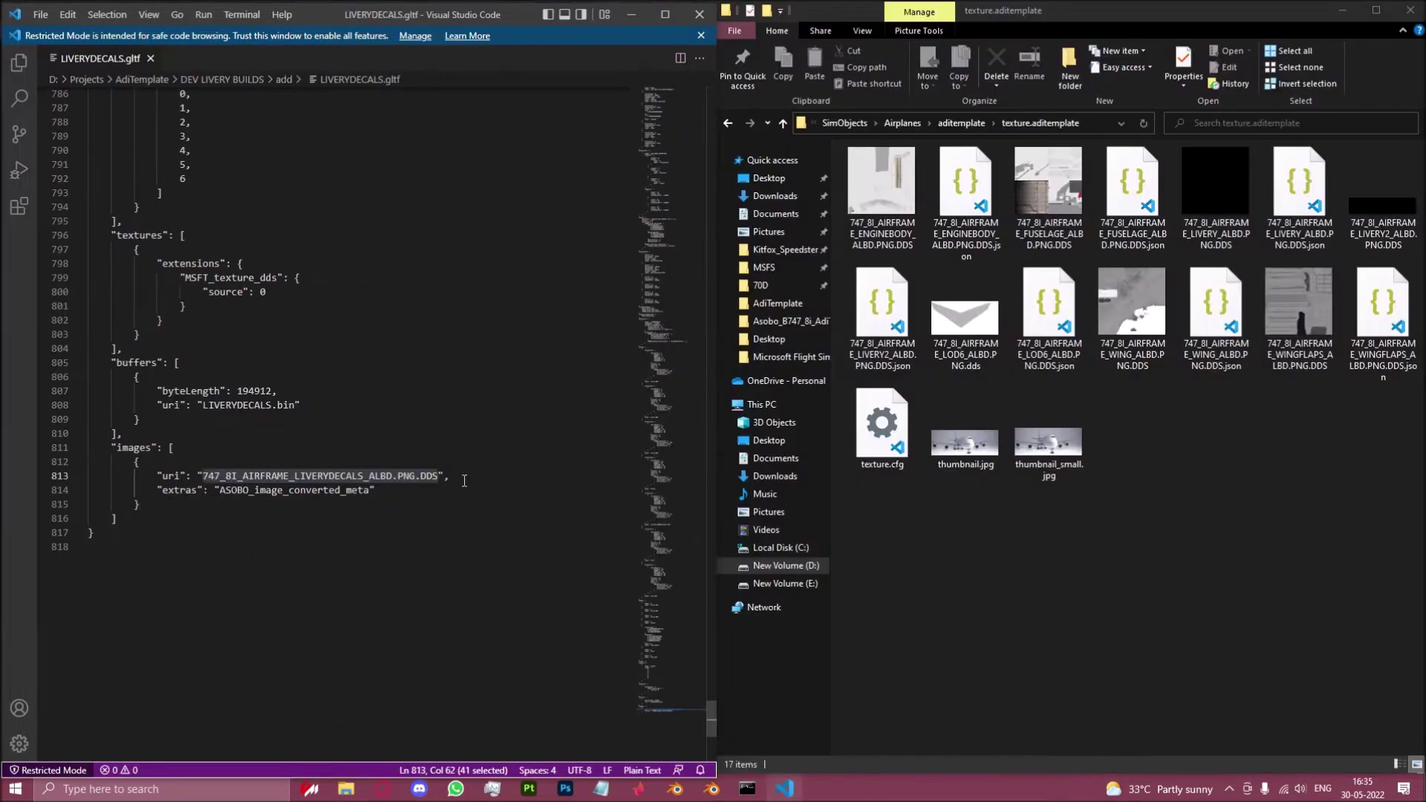
Select the image name 747_8I_AIRFRAME_LIVERYDECALS_ALBD.PNG.DDS in LIVERYDECALS.gltf, close the file, and open LIVERYDECALS.psd from the AdiTemplate project folder in Photoshop
{"action": "left_click_drag", "start_coordinate": [436, 476], "coordinate": [187, 476]}
{"action": "key", "text": "ctrl+c"}
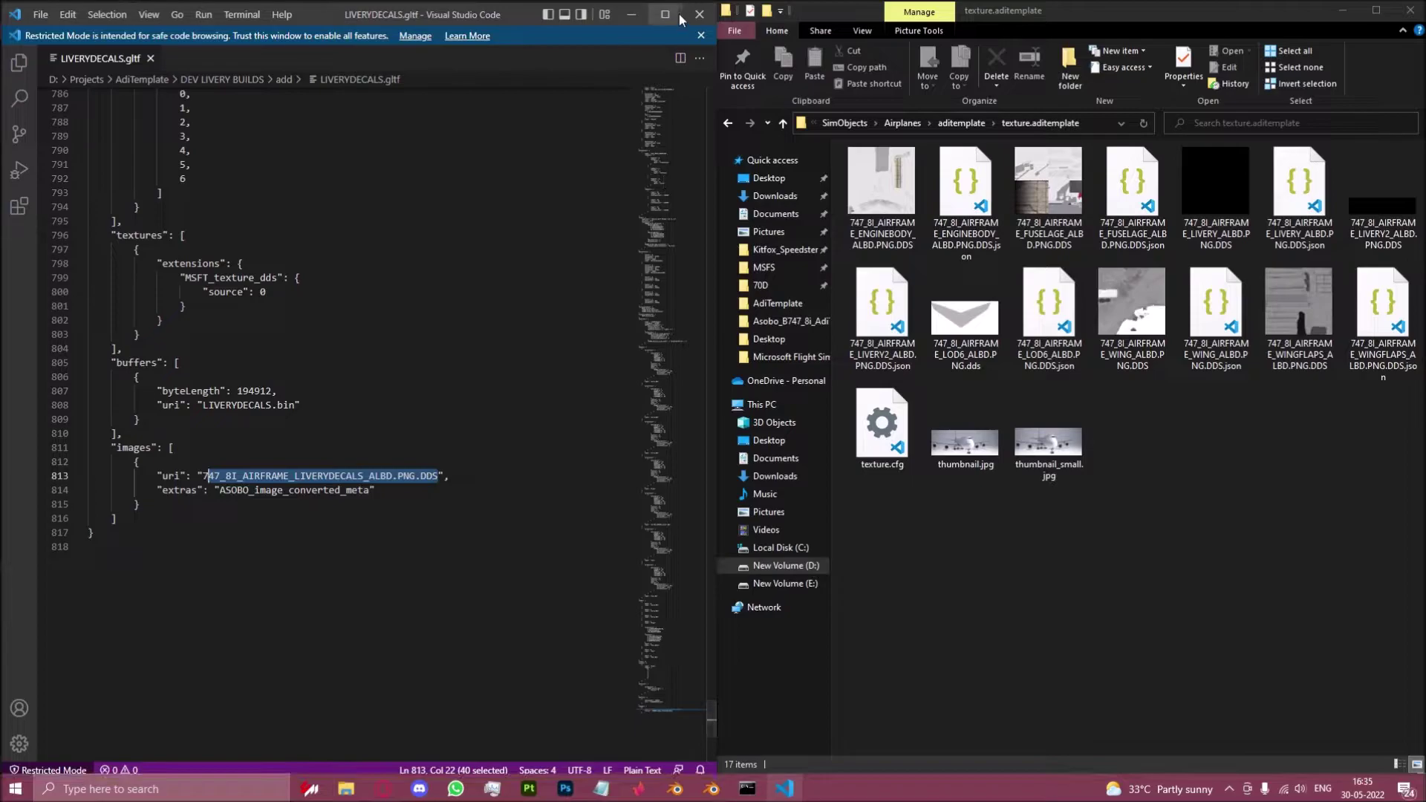
{"action": "left_click", "coordinate": [699, 14]}
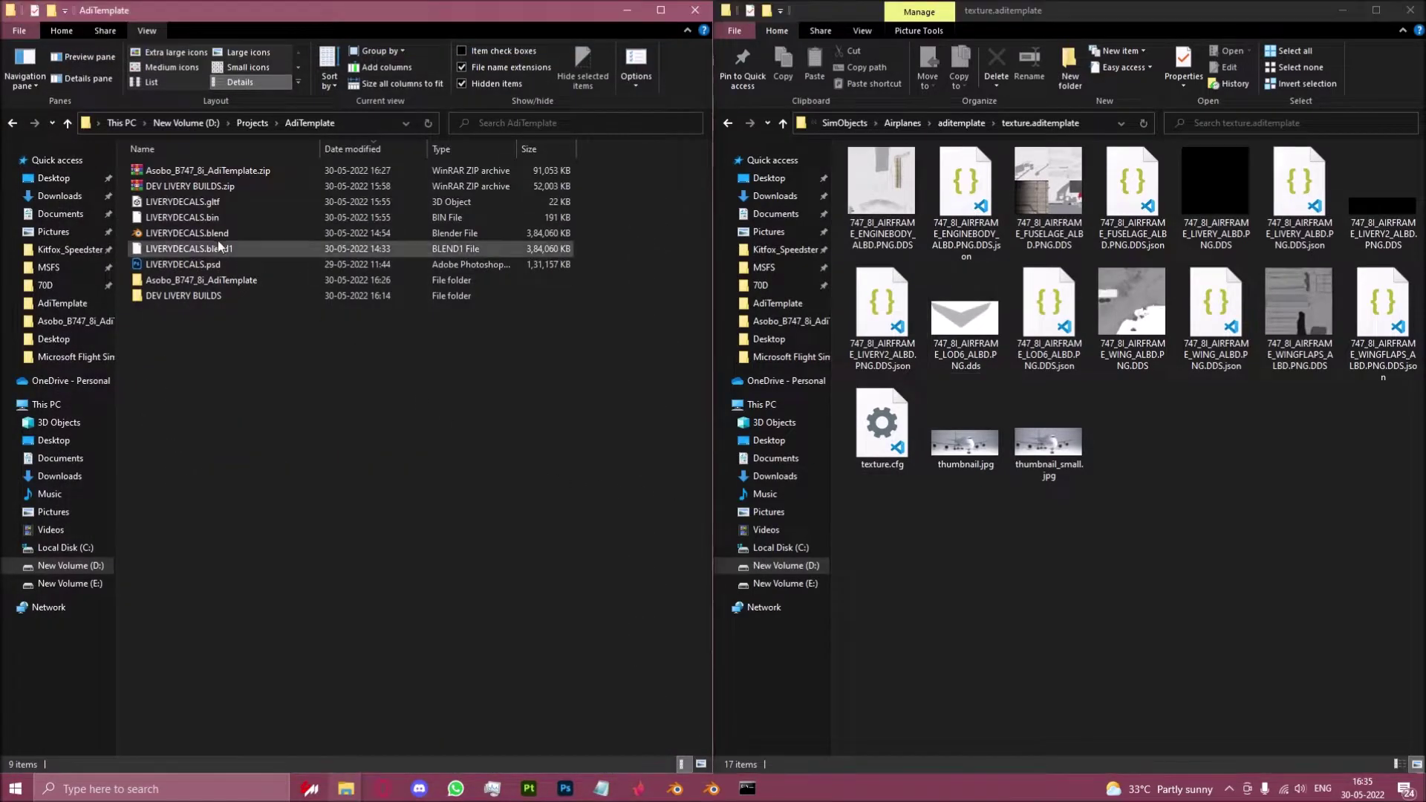
{"action": "double_click", "coordinate": [182, 265]}
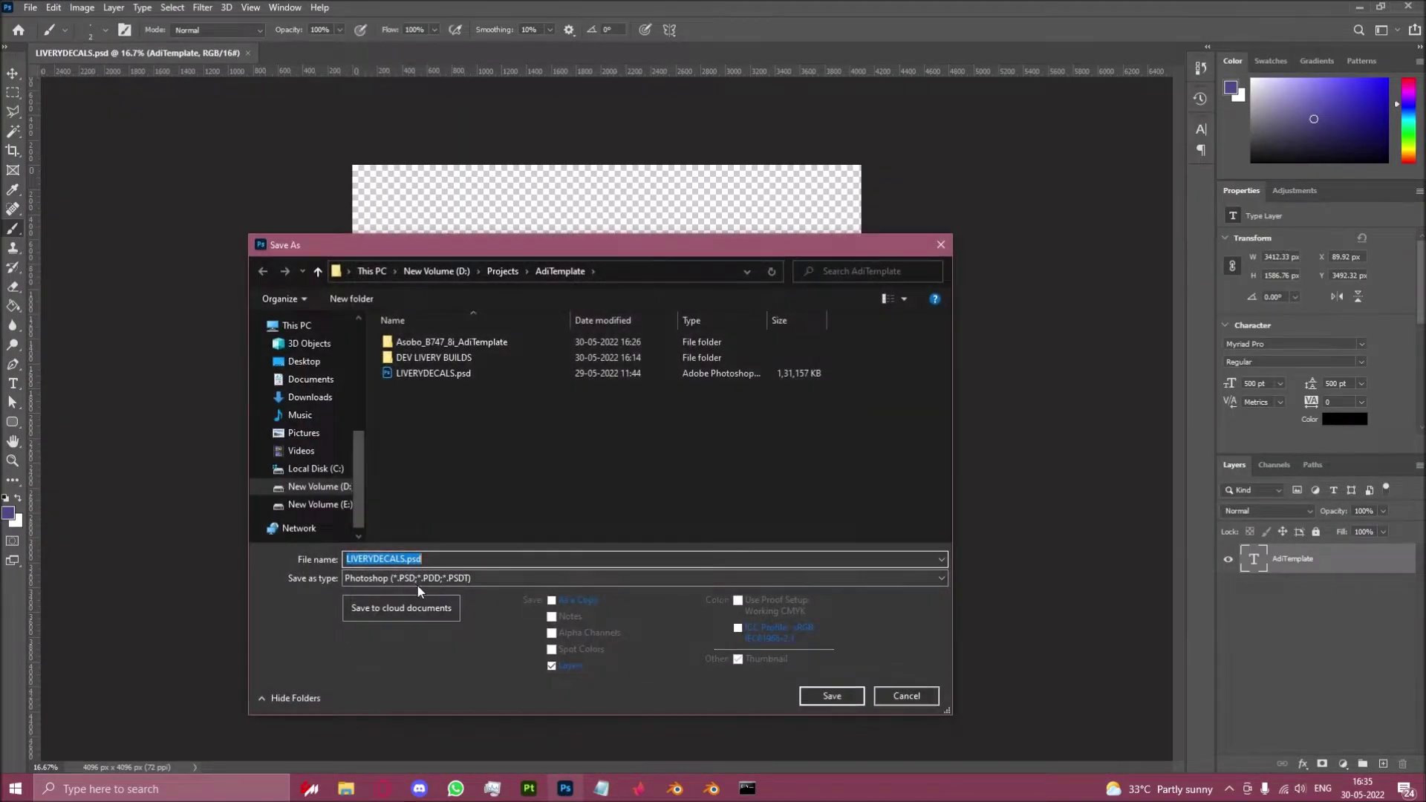
Set the save format to Intel Texture Works DDS and choose the livery's texture.aditemplate folder in the Community package as destination
{"action": "left_click", "coordinate": [418, 578]}
{"action": "left_click", "coordinate": [376, 615]}
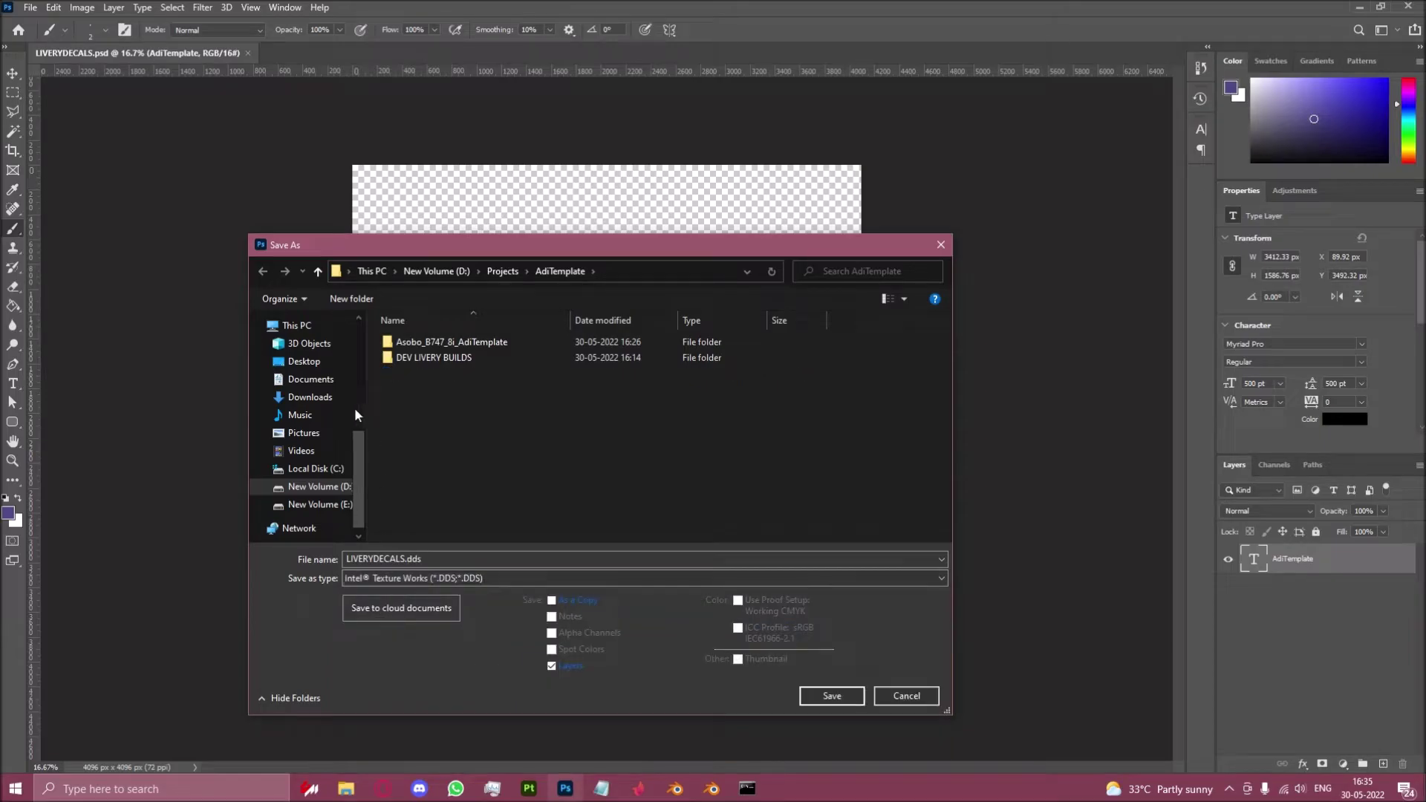
{"action": "scroll", "coordinate": [355, 408], "scroll_direction": "up", "scroll_amount": 3}
{"action": "left_click", "coordinate": [343, 427]}
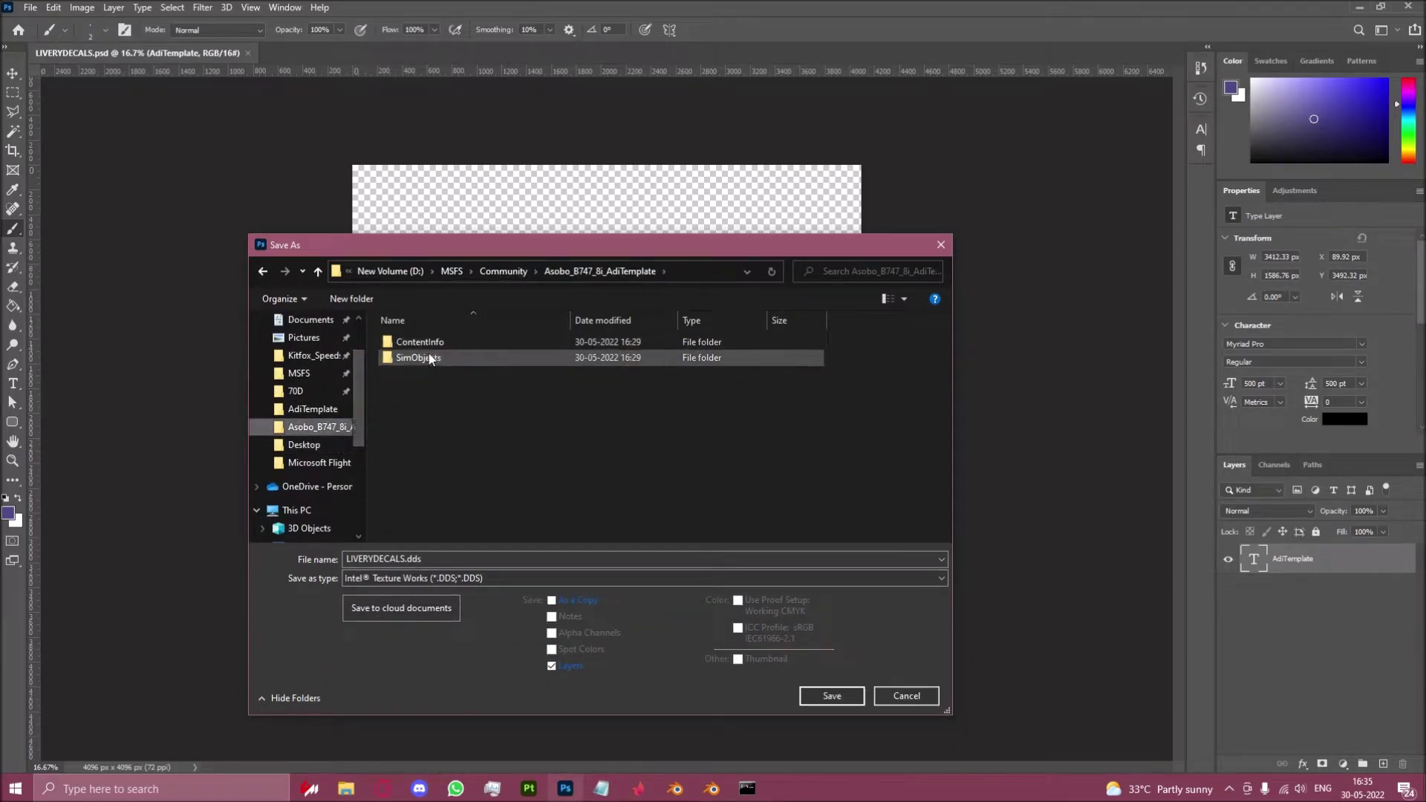
{"action": "double_click", "coordinate": [429, 355]}
{"action": "double_click", "coordinate": [425, 342]}
{"action": "double_click", "coordinate": [424, 342]}
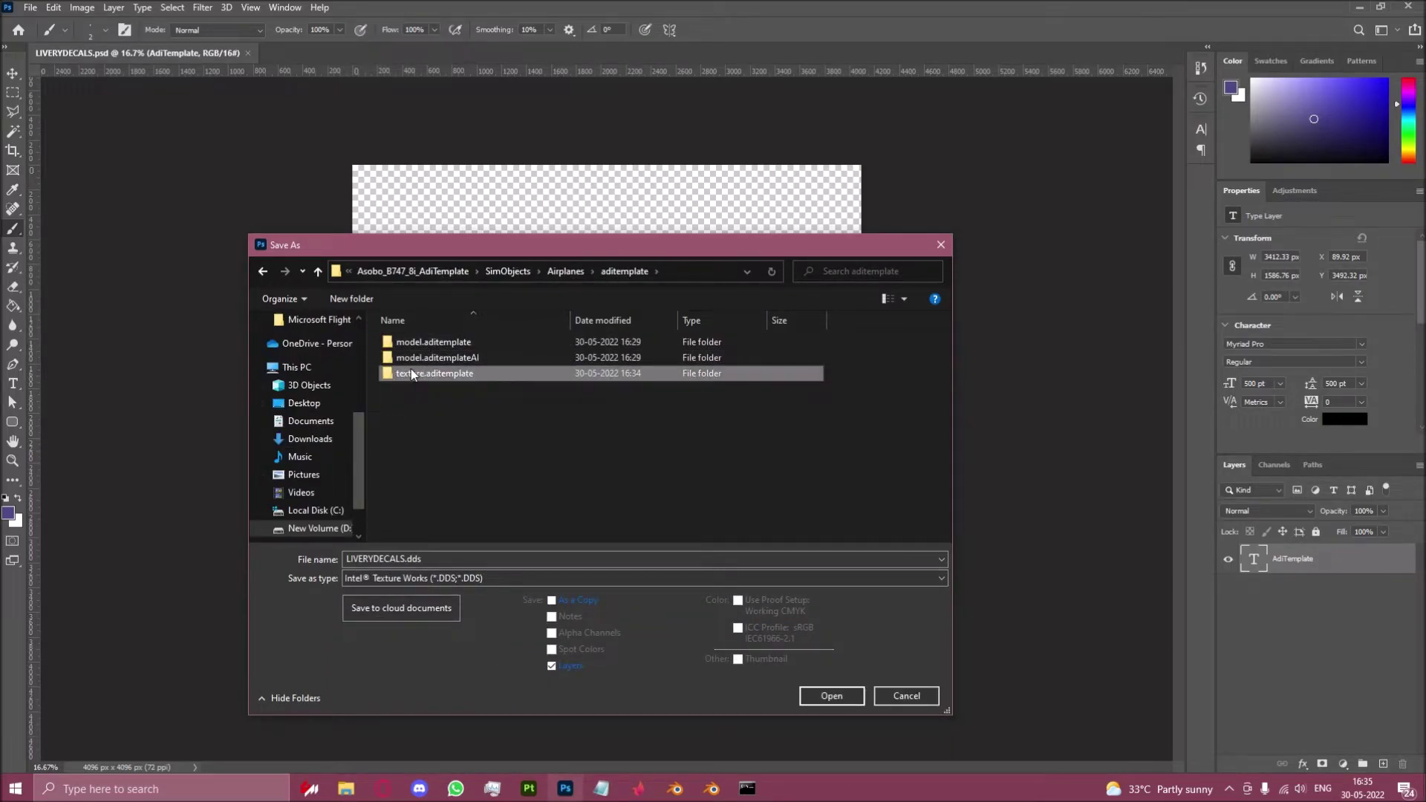
{"action": "double_click", "coordinate": [411, 369]}
Export the decals as 747_8I_AIRFRAME_LIVERYDECALS_ALBD.PNG.DDS with Color + Alpha, BC7 8bpp Fast (sRGB, DX11+) compression and no mip maps
{"action": "key", "text": "ctrl+a"}
{"action": "key", "text": "ctrl+v"}
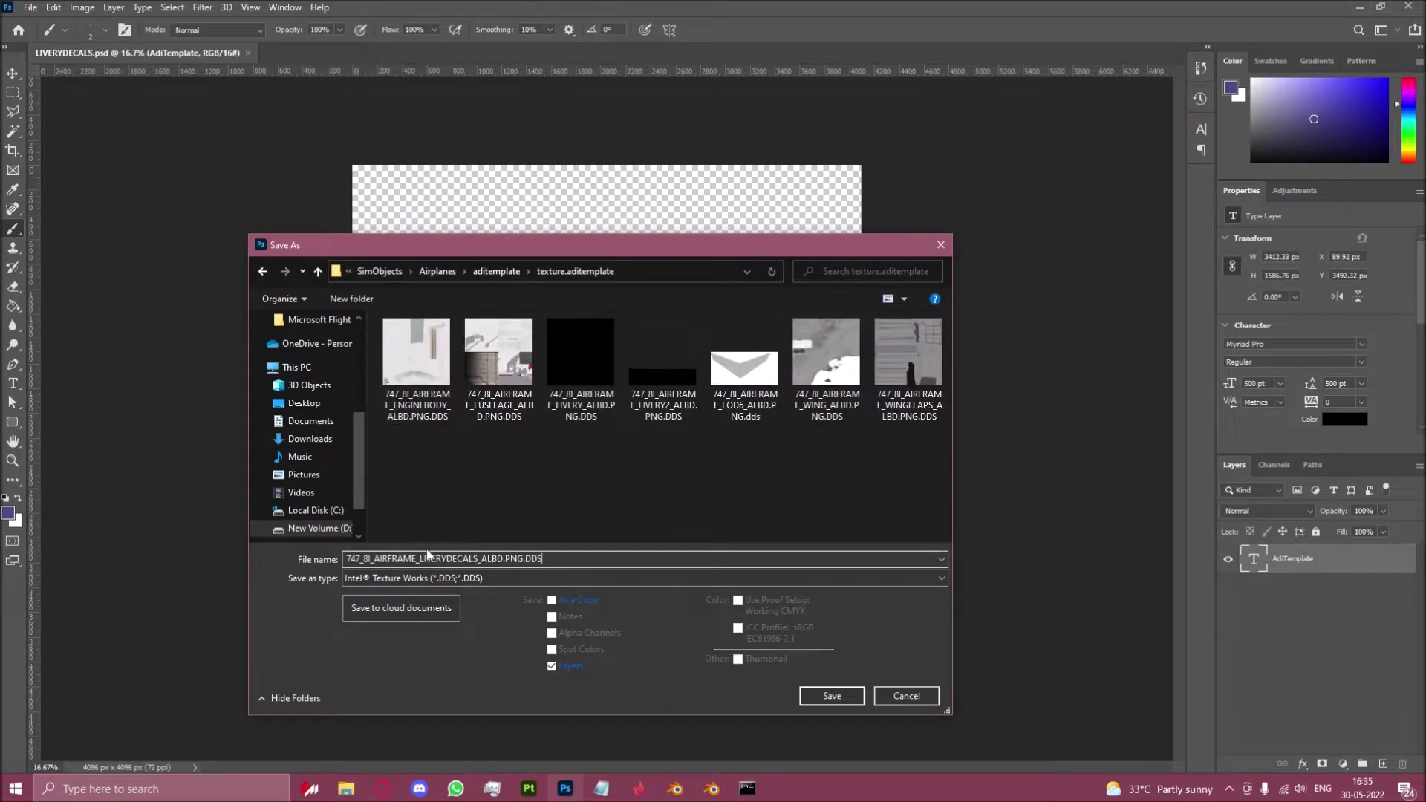
{"action": "mouse_move", "coordinate": [602, 786]}
{"action": "left_click", "coordinate": [638, 746]}
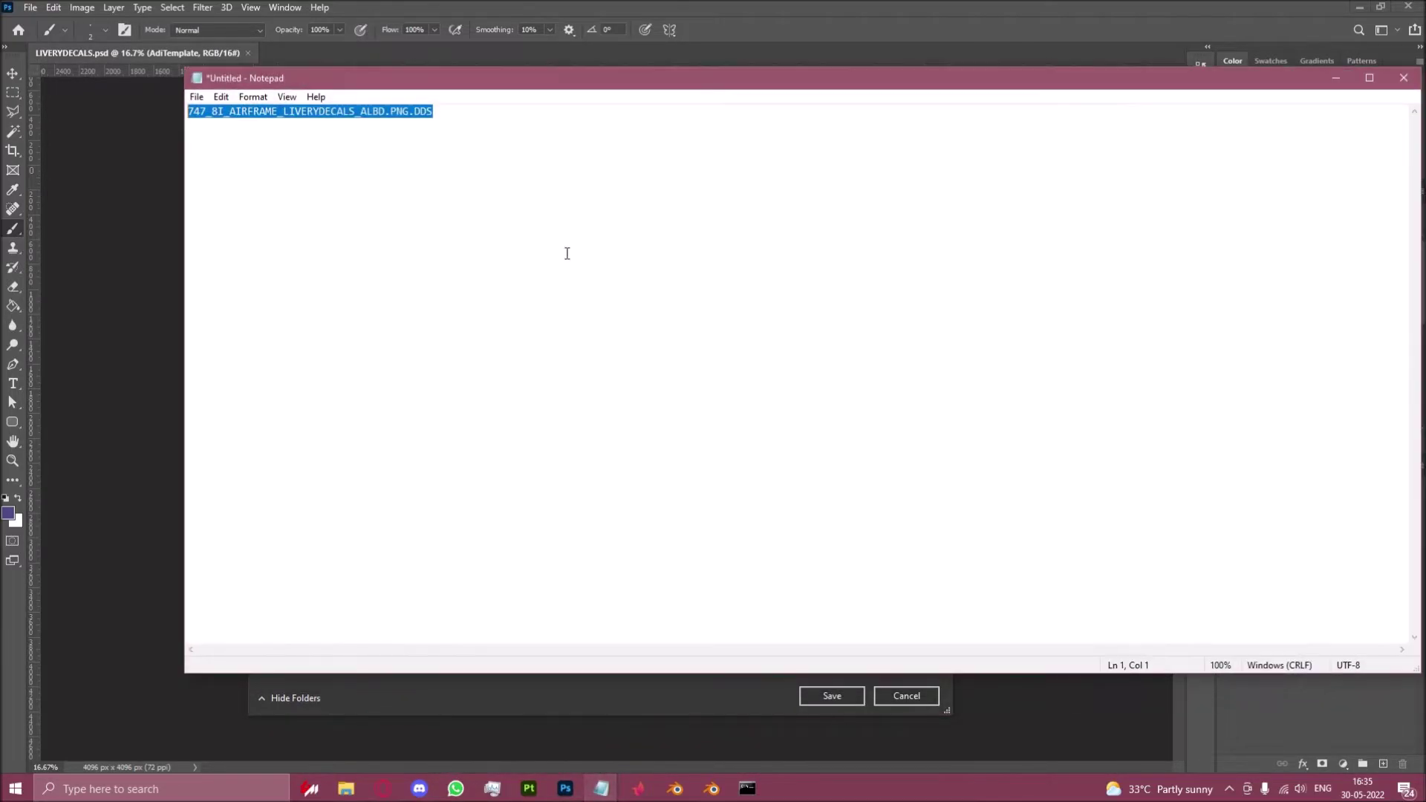
{"action": "left_click", "coordinate": [1335, 78]}
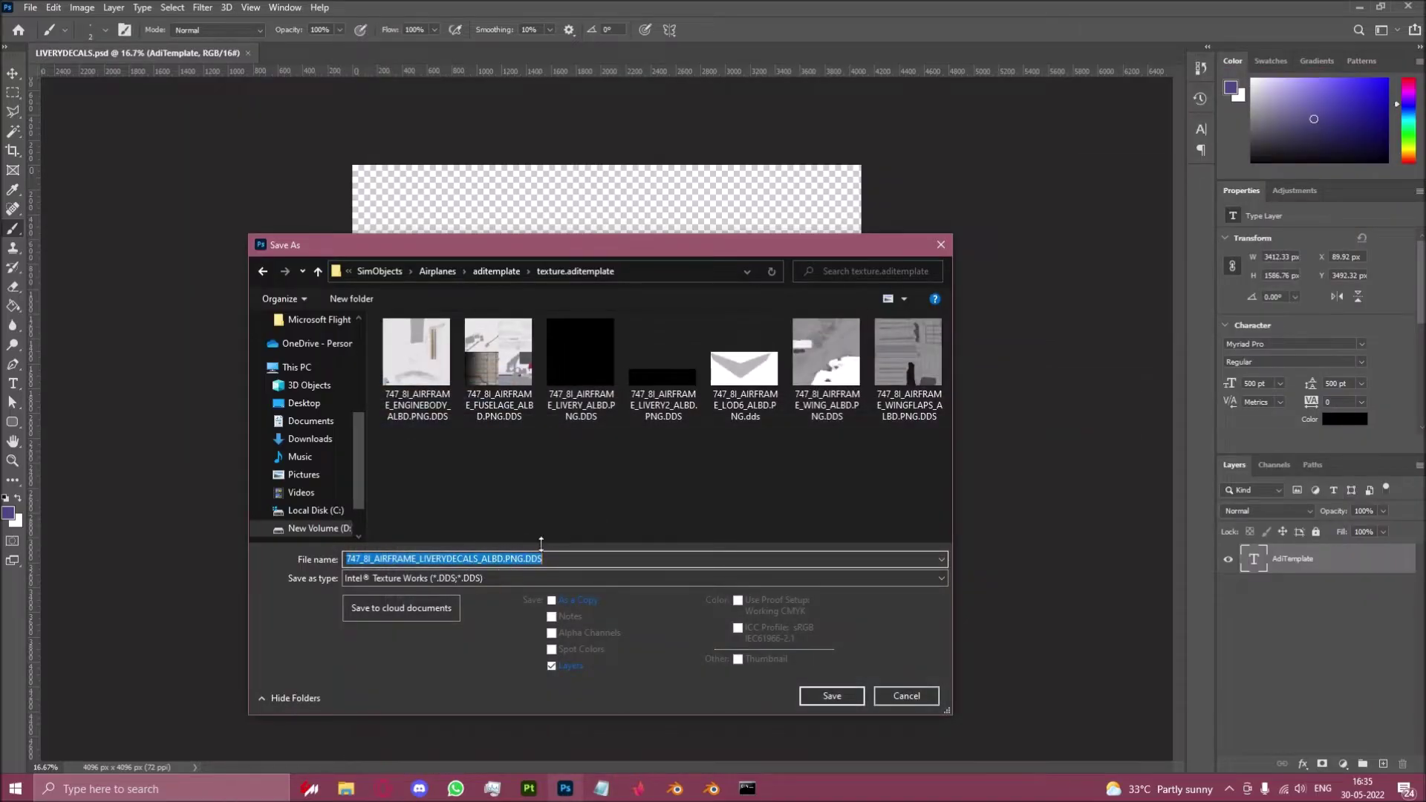
{"action": "left_click", "coordinate": [859, 692]}
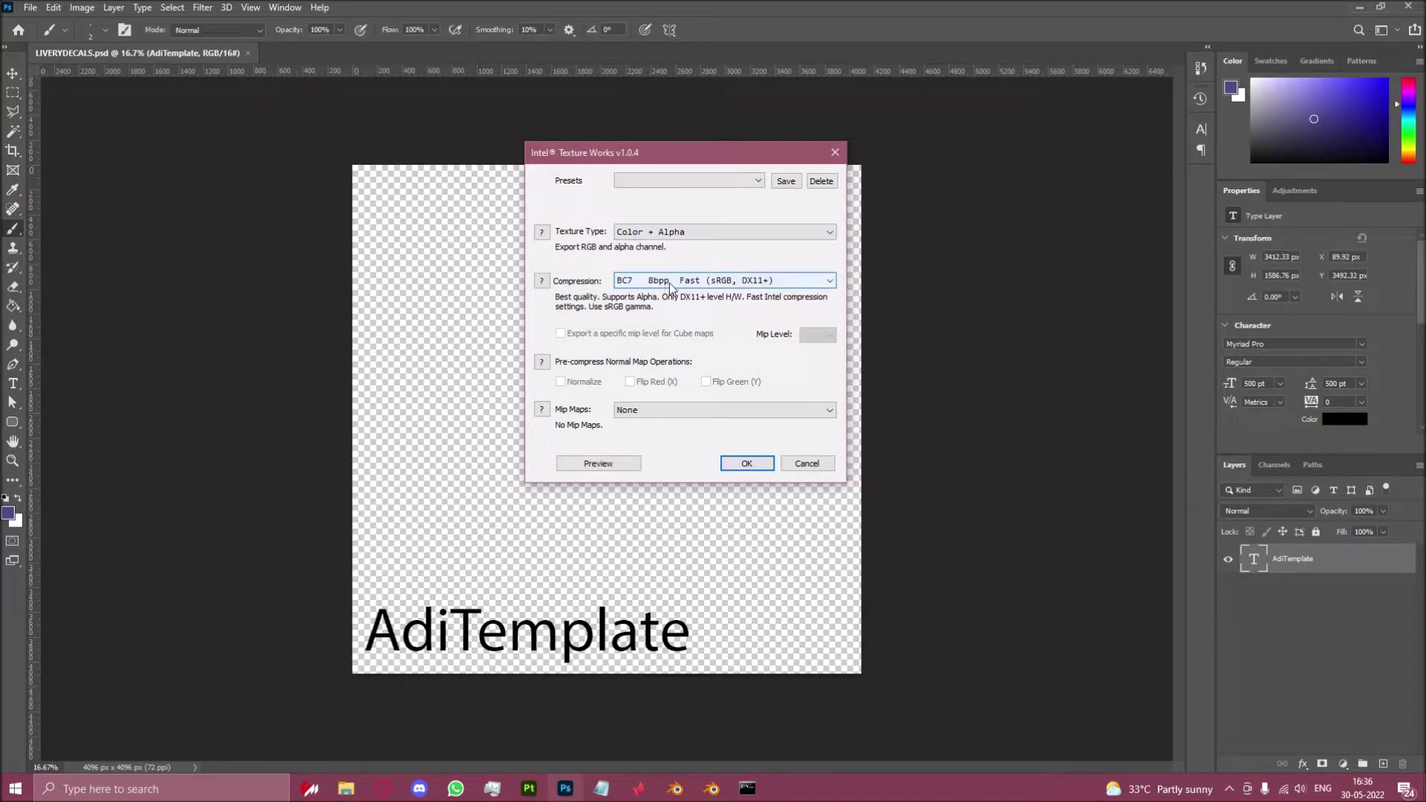
{"action": "left_click", "coordinate": [746, 465]}
Duplicate 747_8I_AIRFRAME_LOD6_ALBD.PNG.DDS.json within the texture.aditemplate folder in File Explorer
{"action": "mouse_move", "coordinate": [346, 789]}
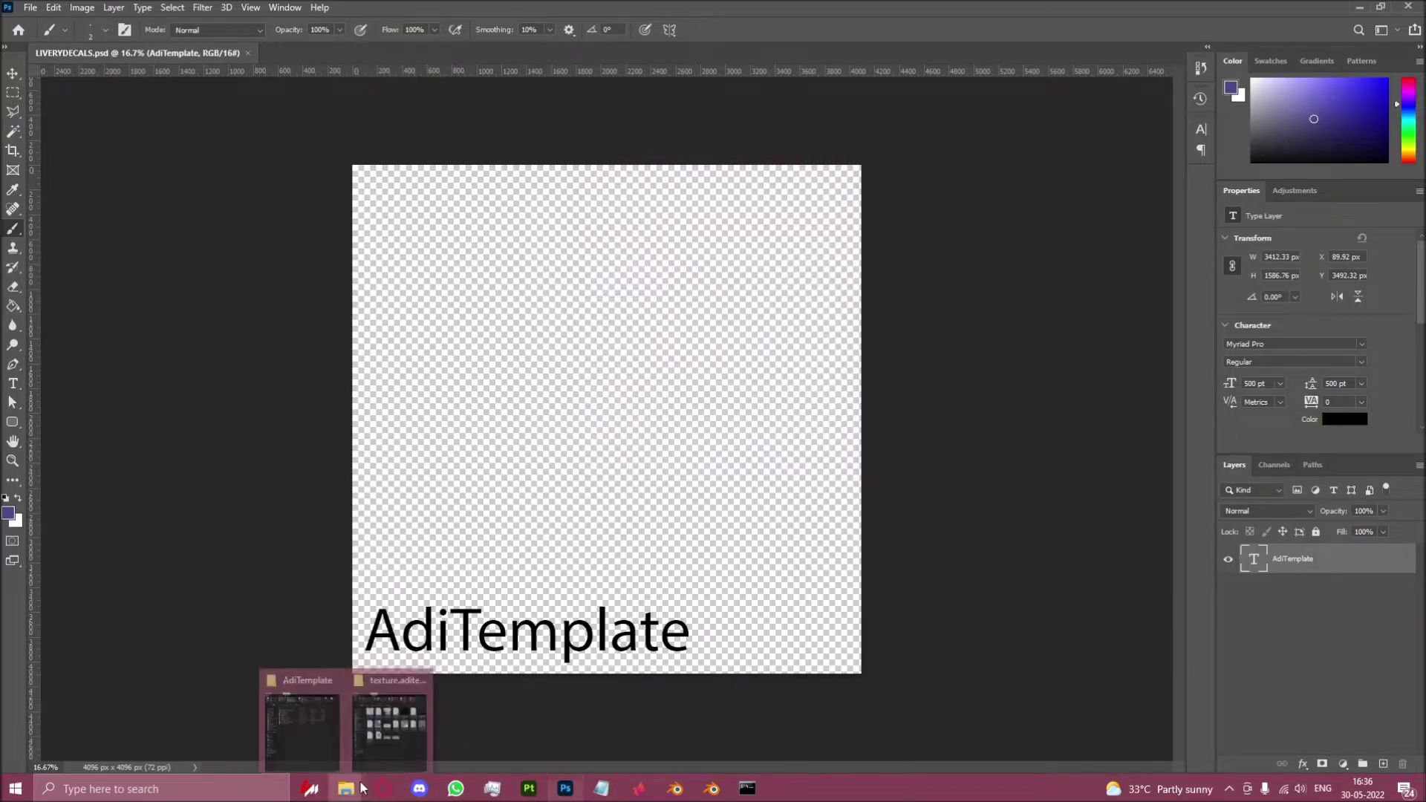
{"action": "left_click", "coordinate": [416, 755]}
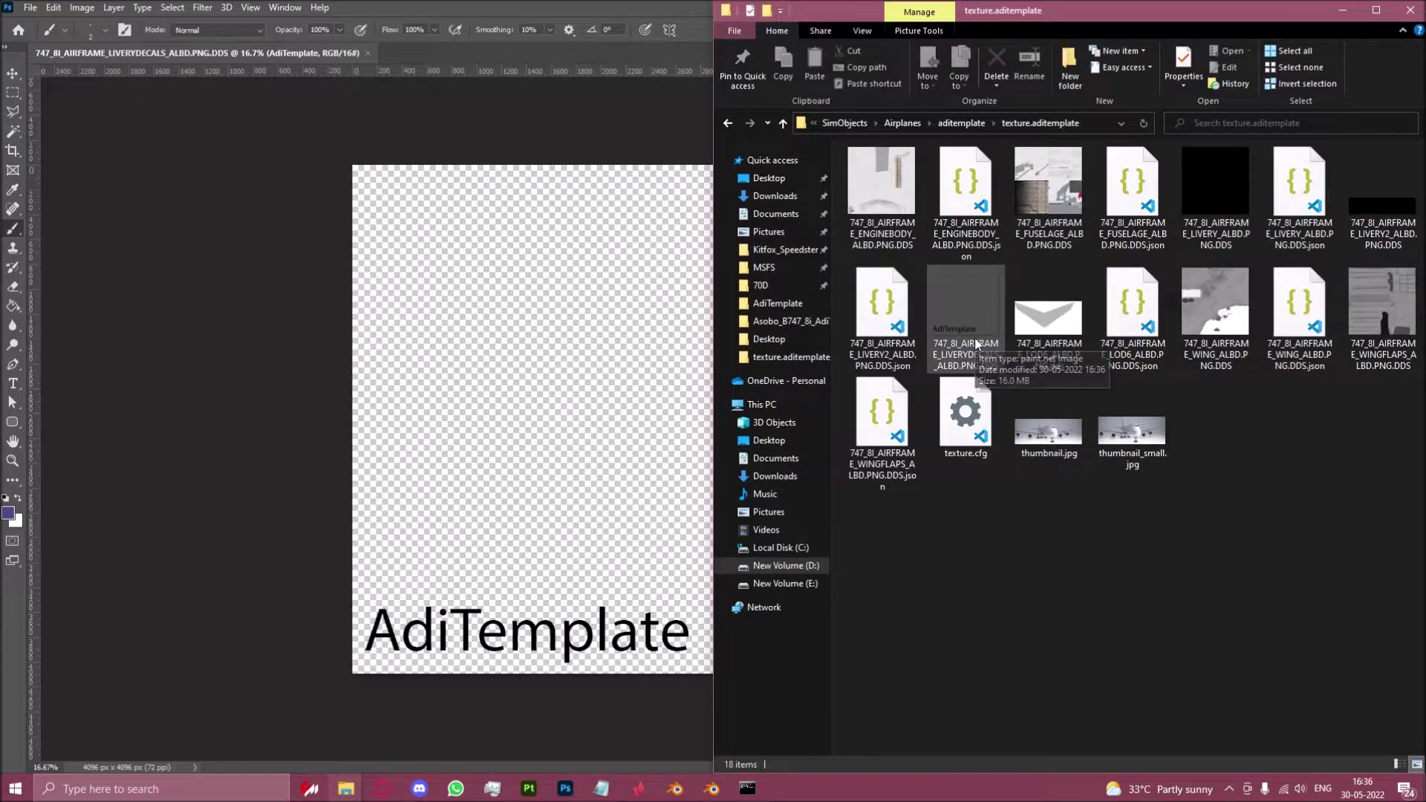
{"action": "left_click", "coordinate": [1135, 358]}
{"action": "key", "text": "ctrl+c"}
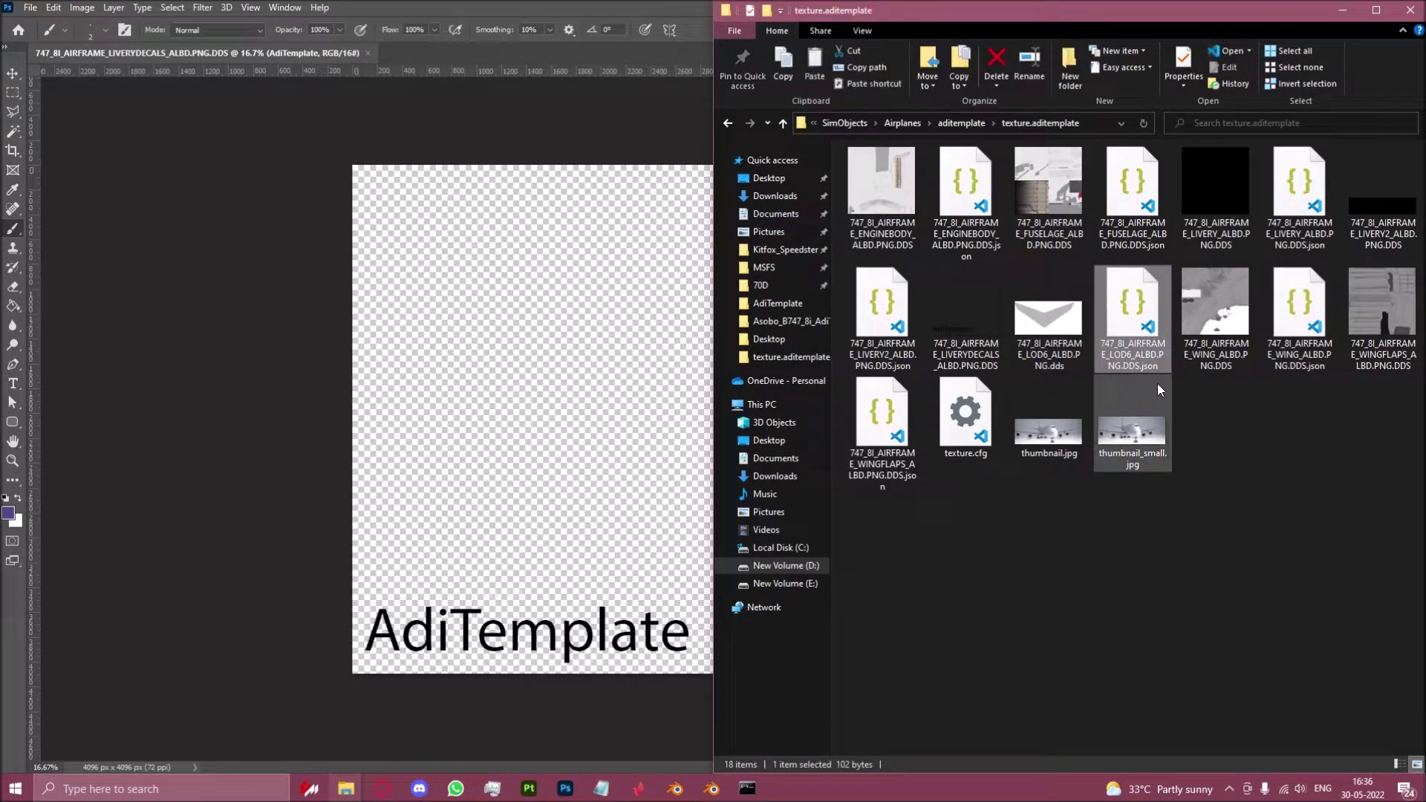
{"action": "key", "text": "ctrl+v"}
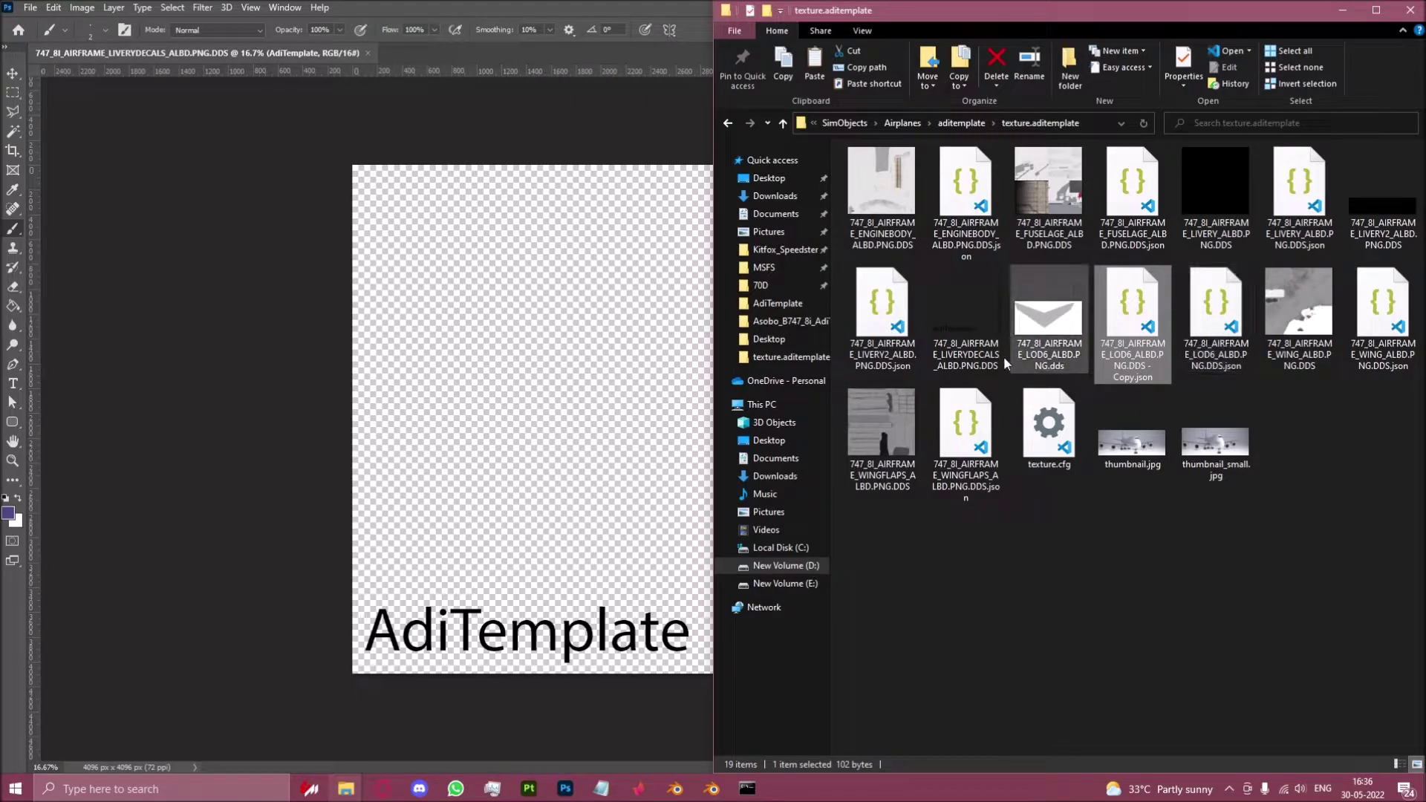
Rename the copied LOD6 JSON file to 747_8I_AIRFRAME_LIVERYDECALS_ALBD.PNG.DDS.json, reusing the decal texture's file name
{"action": "right_click", "coordinate": [978, 354]}
{"action": "left_click", "coordinate": [1040, 631]}
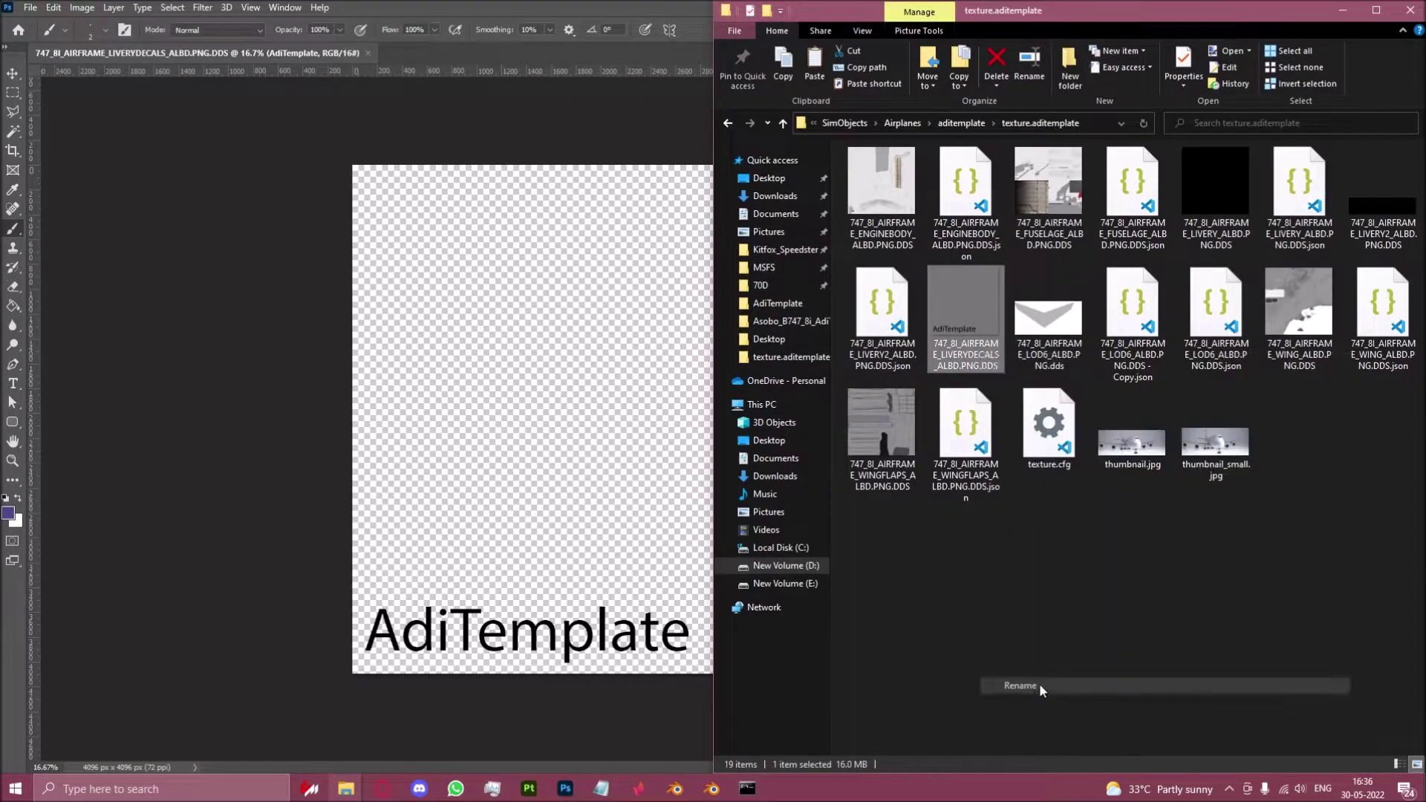
{"action": "left_click", "coordinate": [1132, 349]}
{"action": "right_click", "coordinate": [1045, 366]}
{"action": "left_click", "coordinate": [1085, 665]}
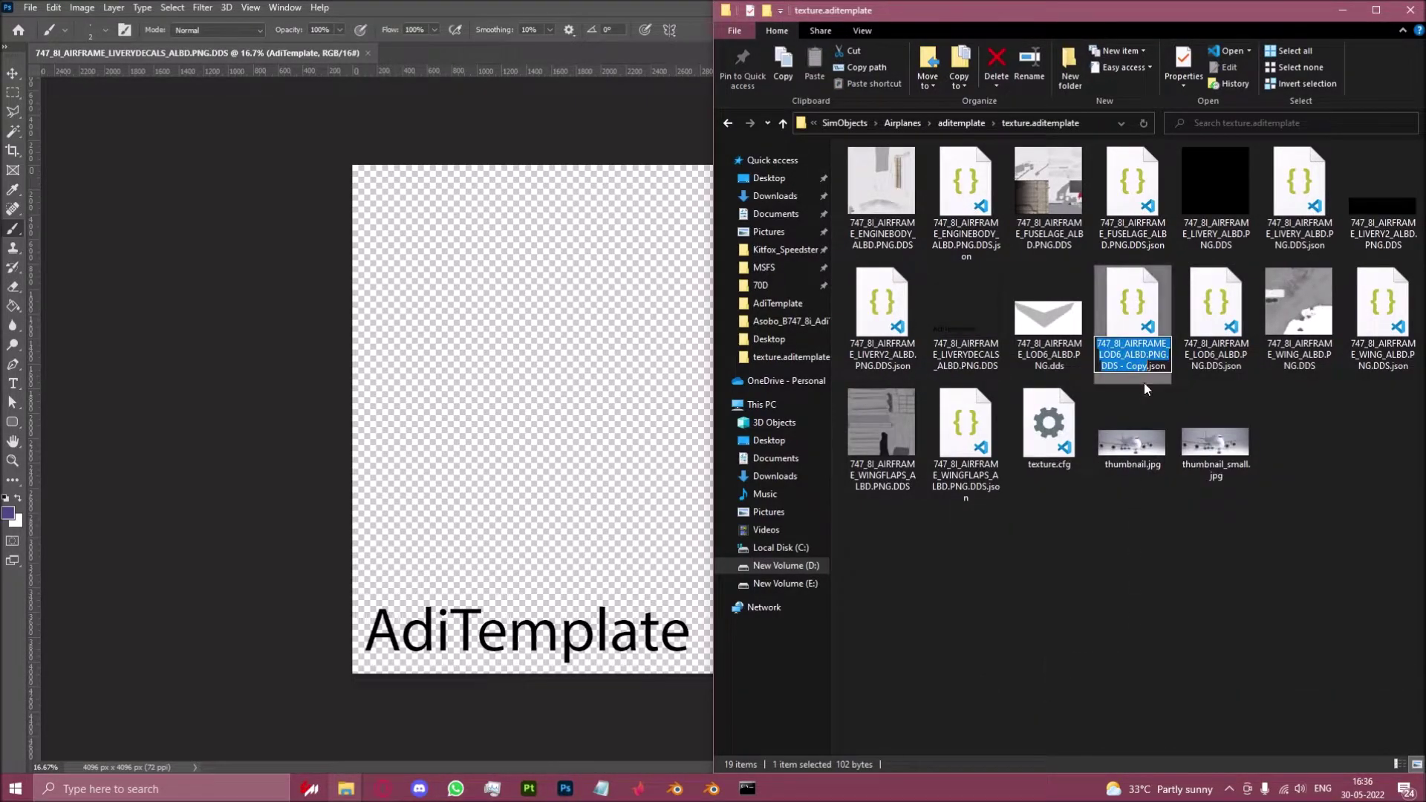
{"action": "key", "text": "ctrl+v"}
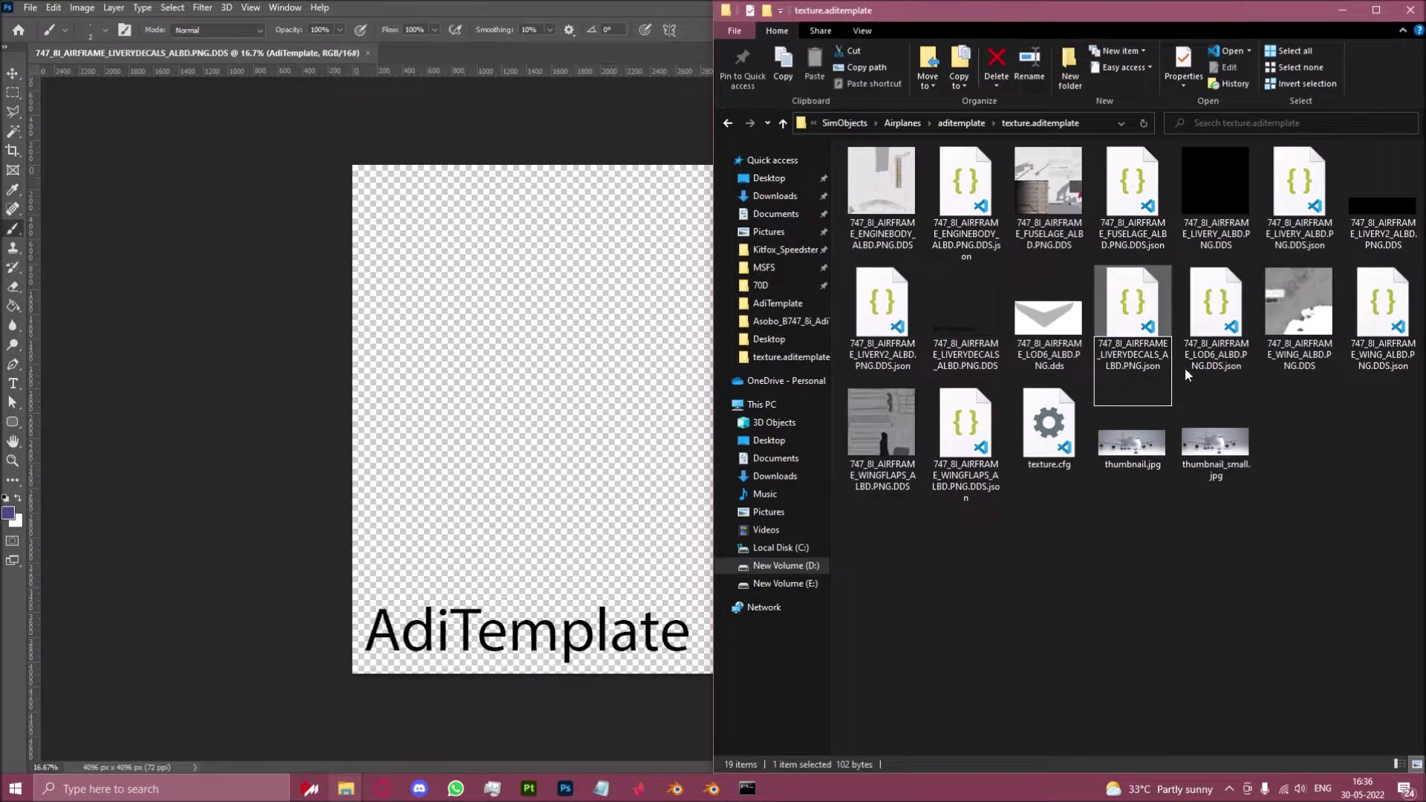
{"action": "type", "text": ".DDS"}
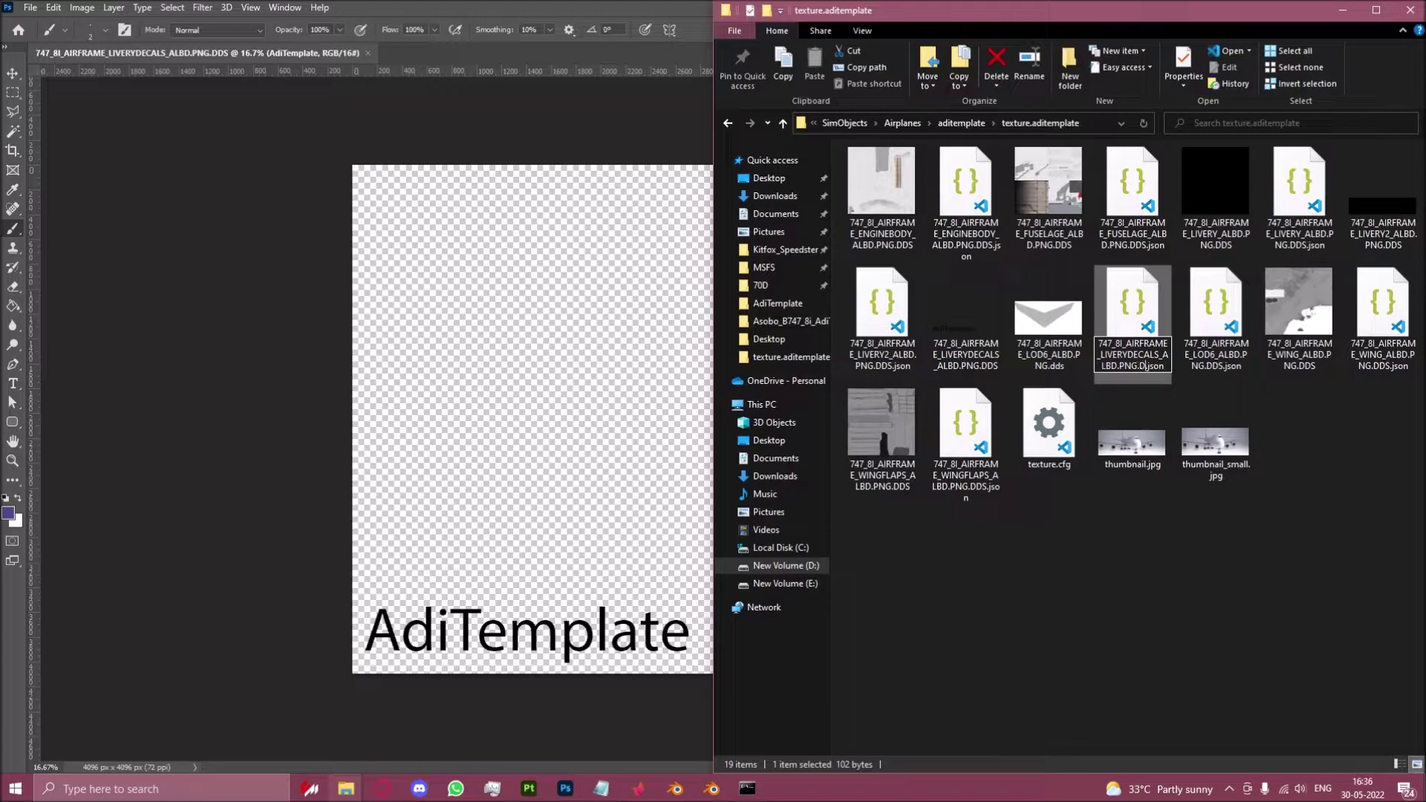
{"action": "key", "text": "Return"}
{"action": "left_click", "coordinate": [979, 336]}
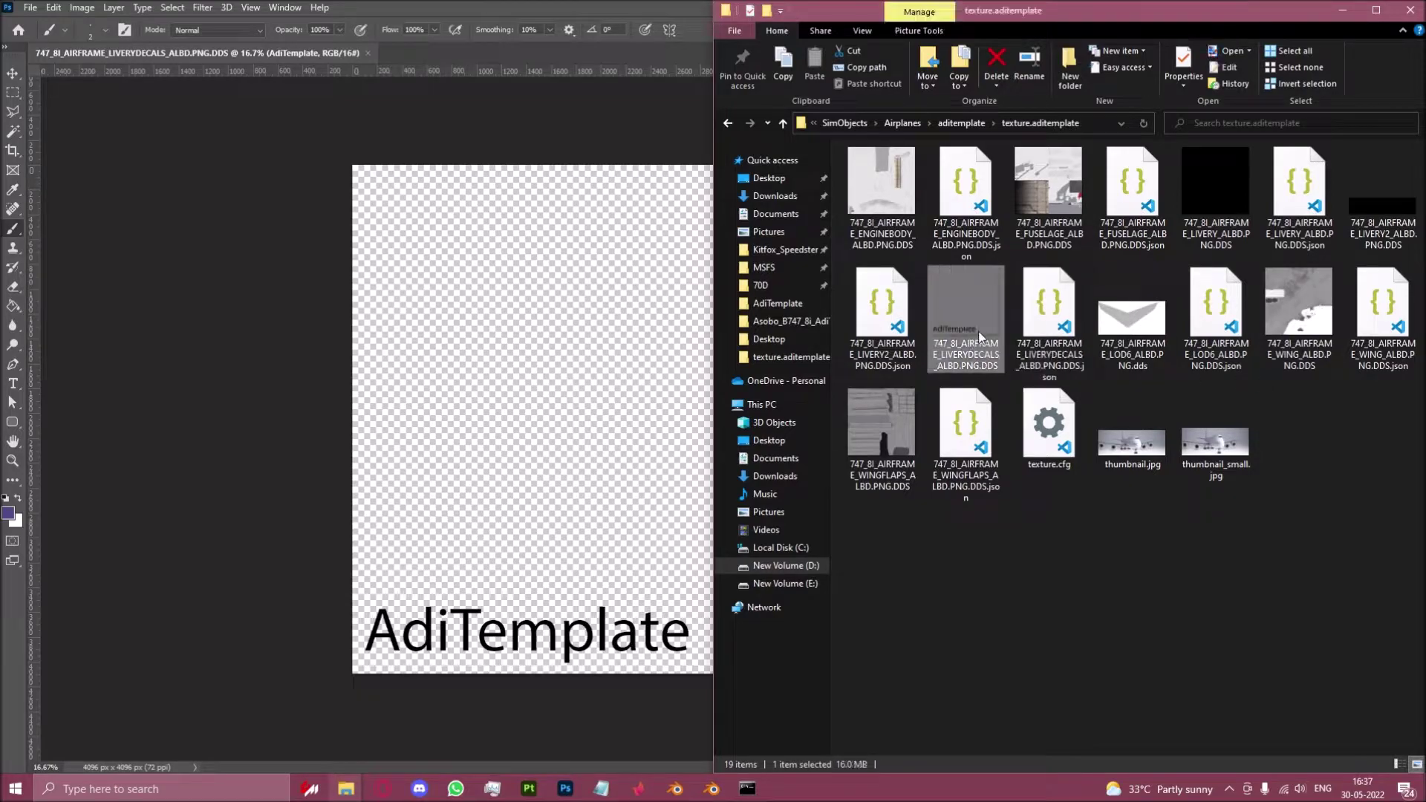
{"action": "left_click", "coordinate": [1064, 293]}
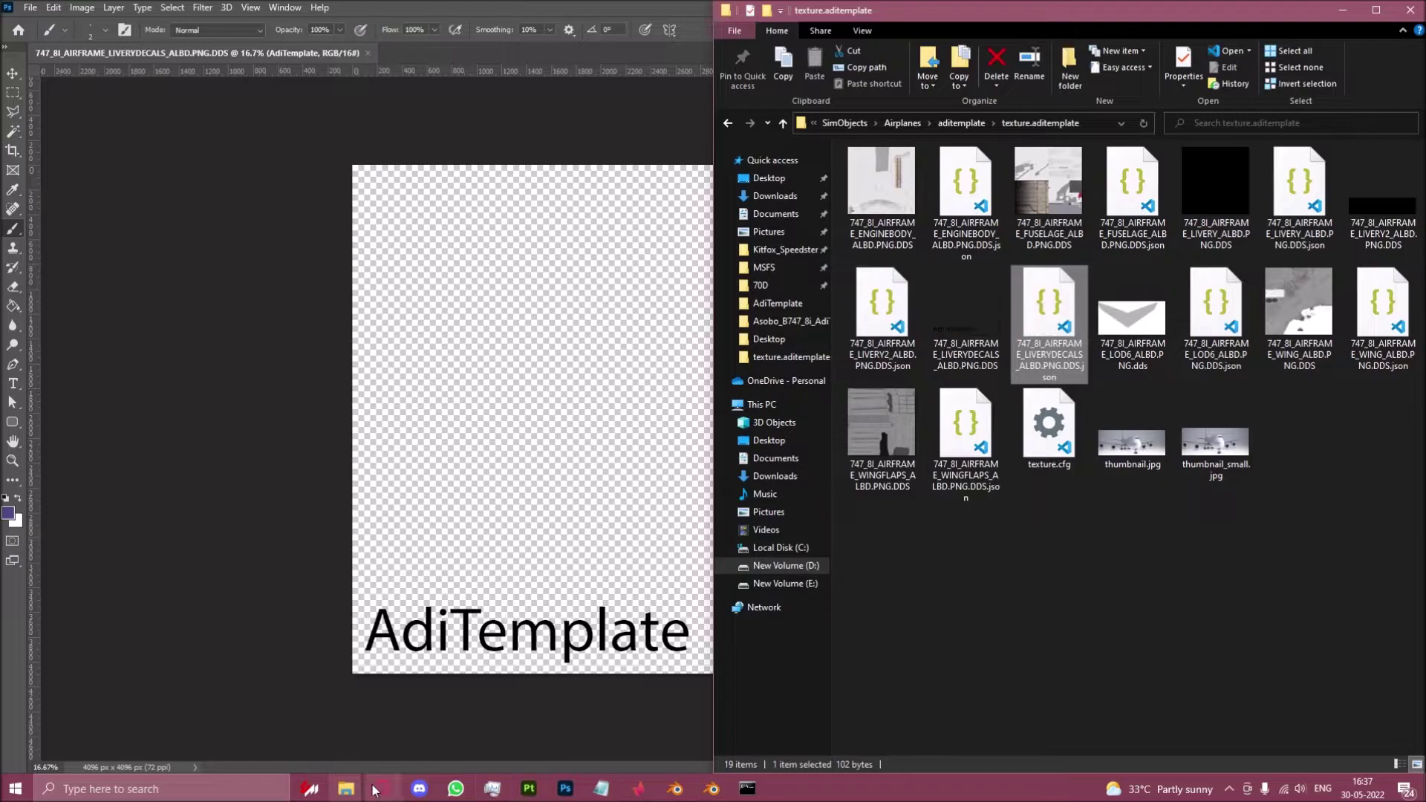
Launch auto_json.exe from the Downloads folder, minimise that folder window and reposition the Auto_Json window
{"action": "left_click", "coordinate": [346, 789]}
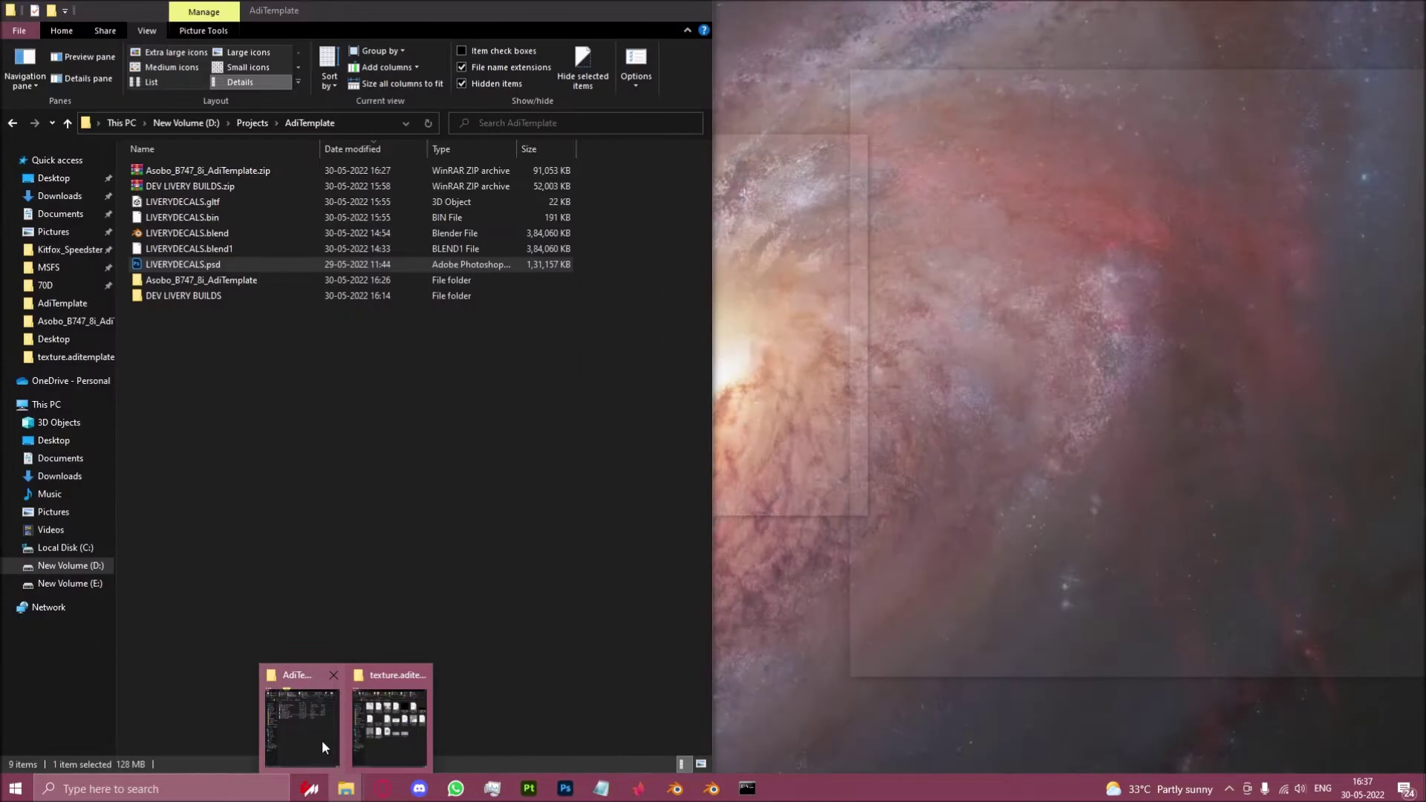
{"action": "left_click", "coordinate": [324, 748]}
{"action": "left_click", "coordinate": [62, 196]}
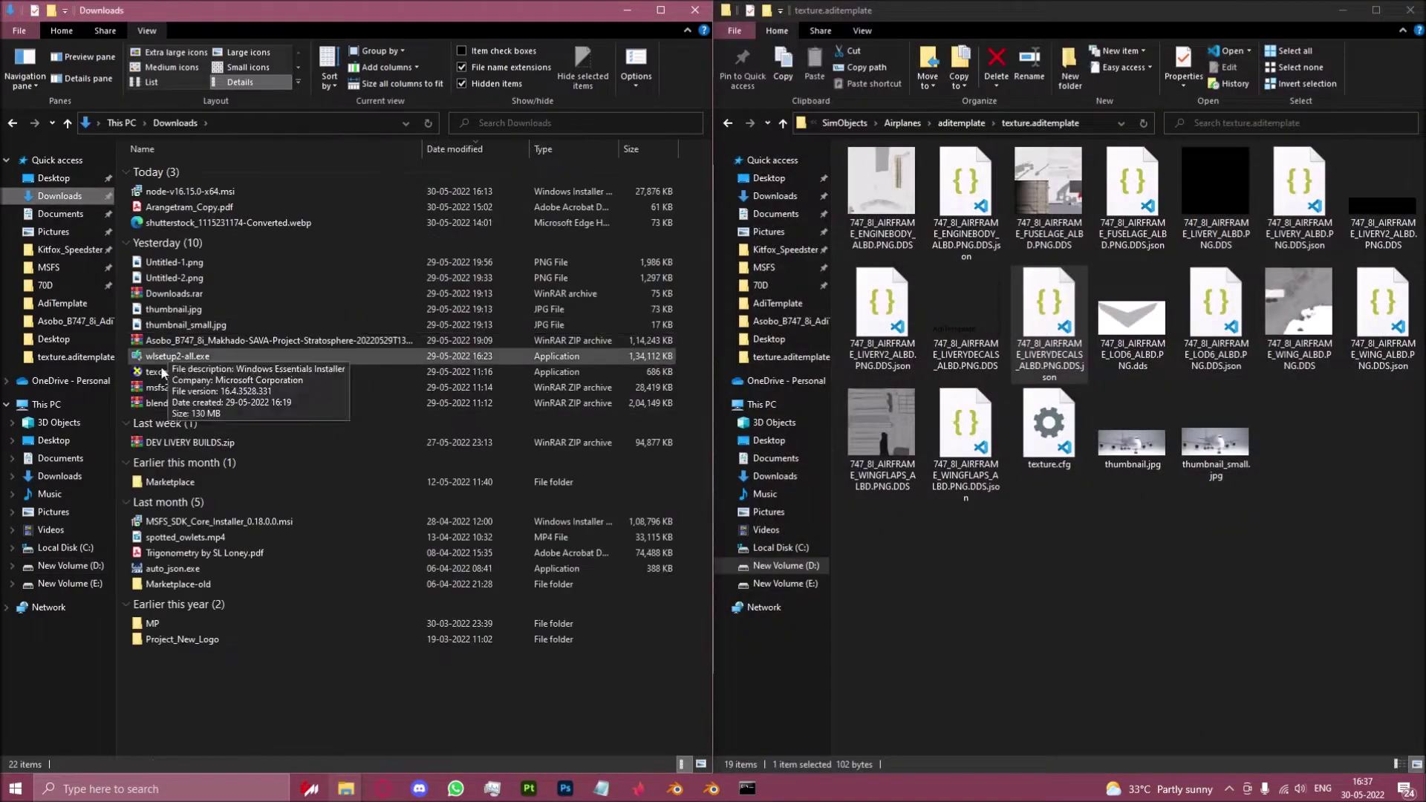
{"action": "double_click", "coordinate": [171, 569]}
{"action": "left_click", "coordinate": [629, 11]}
{"action": "left_click_drag", "start_coordinate": [624, 165], "coordinate": [449, 72]}
{"action": "left_click", "coordinate": [966, 564]}
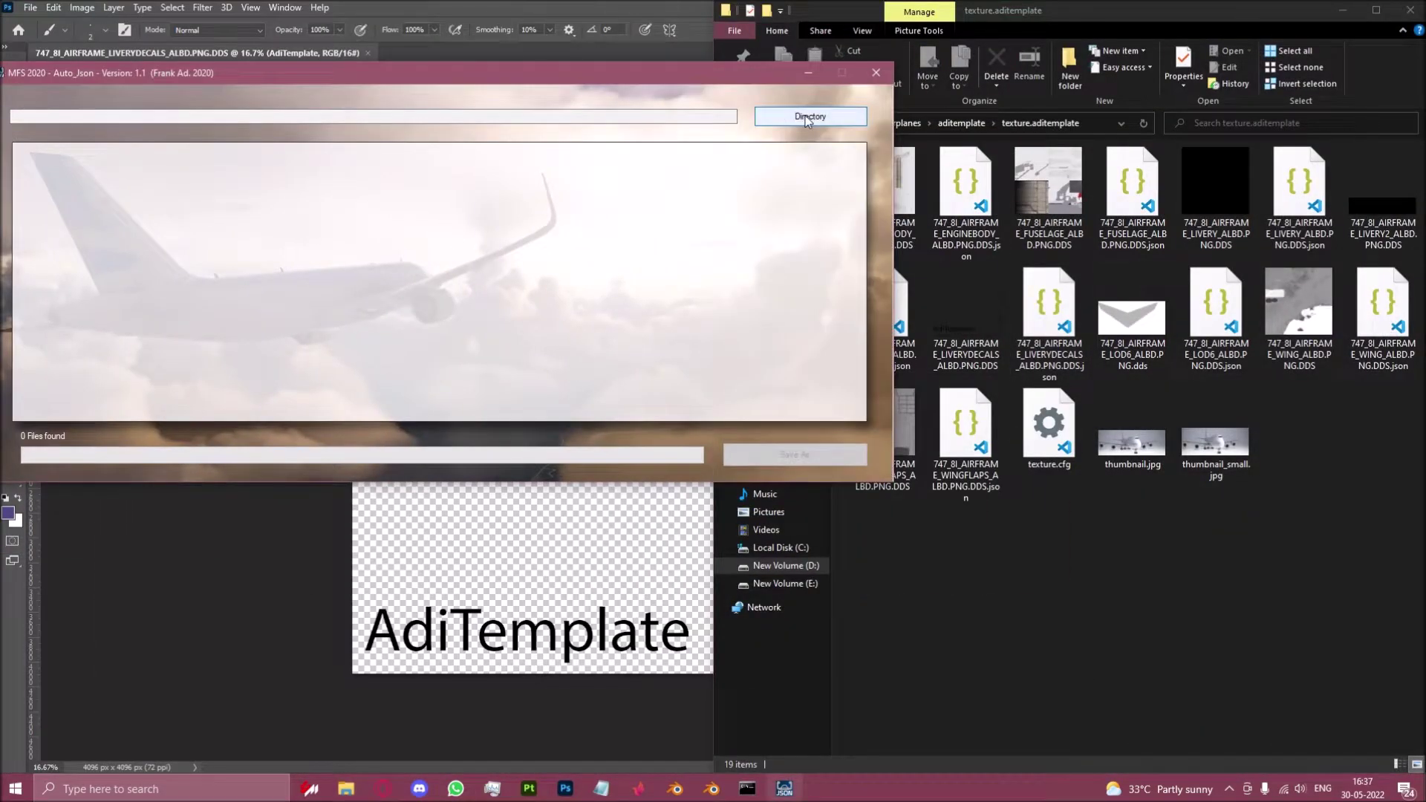
Generate the file layout for the Asobo_B747_8i_AdiTemplate package and save it over the existing layout.json
{"action": "left_click", "coordinate": [808, 119]}
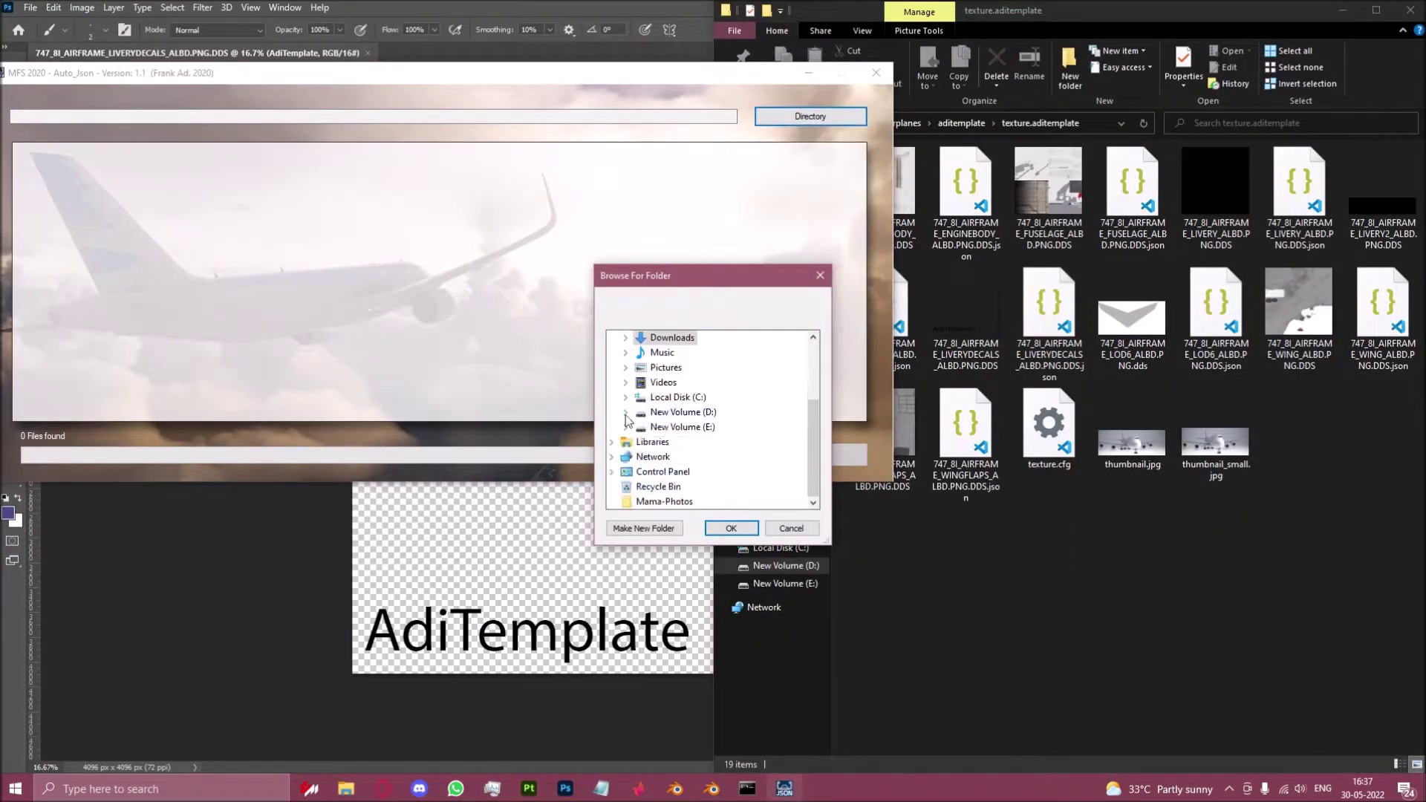
{"action": "left_click", "coordinate": [731, 528]}
{"action": "left_click", "coordinate": [795, 454]}
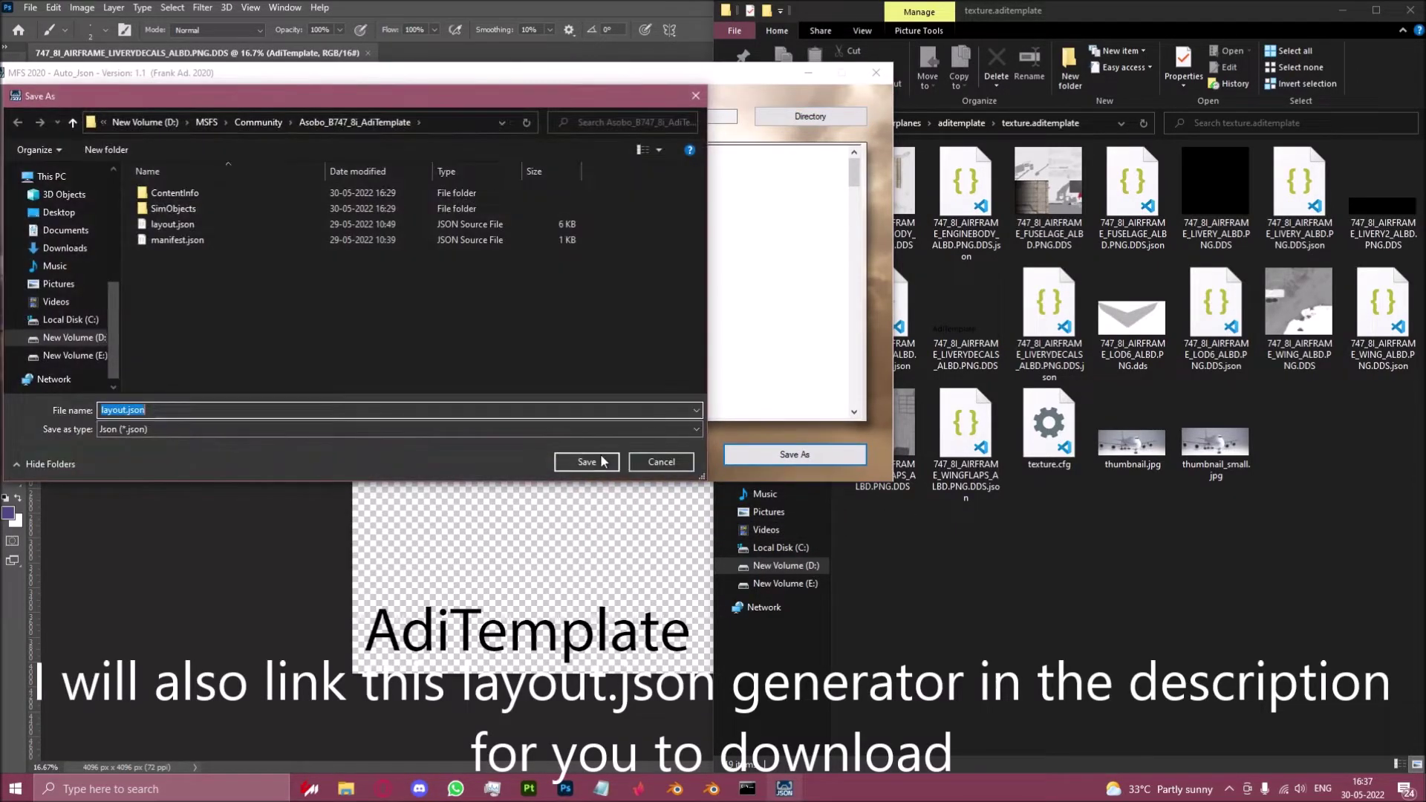
{"action": "left_click", "coordinate": [602, 461]}
{"action": "key", "text": "Return"}
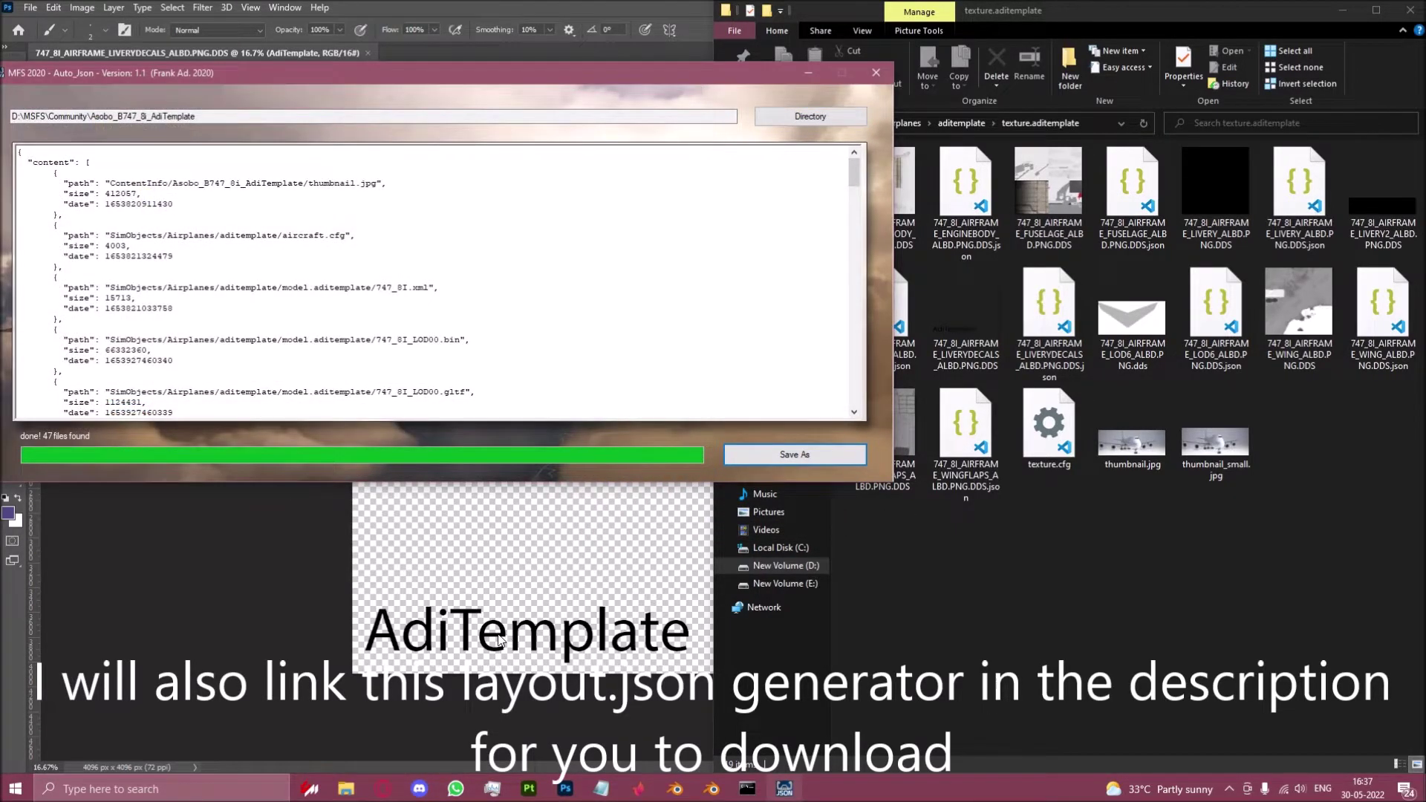
Switch to Microsoft Flight Simulator and inspect the 747-8i AdiTemplate livery in the hangar
{"action": "left_click", "coordinate": [149, 788]}
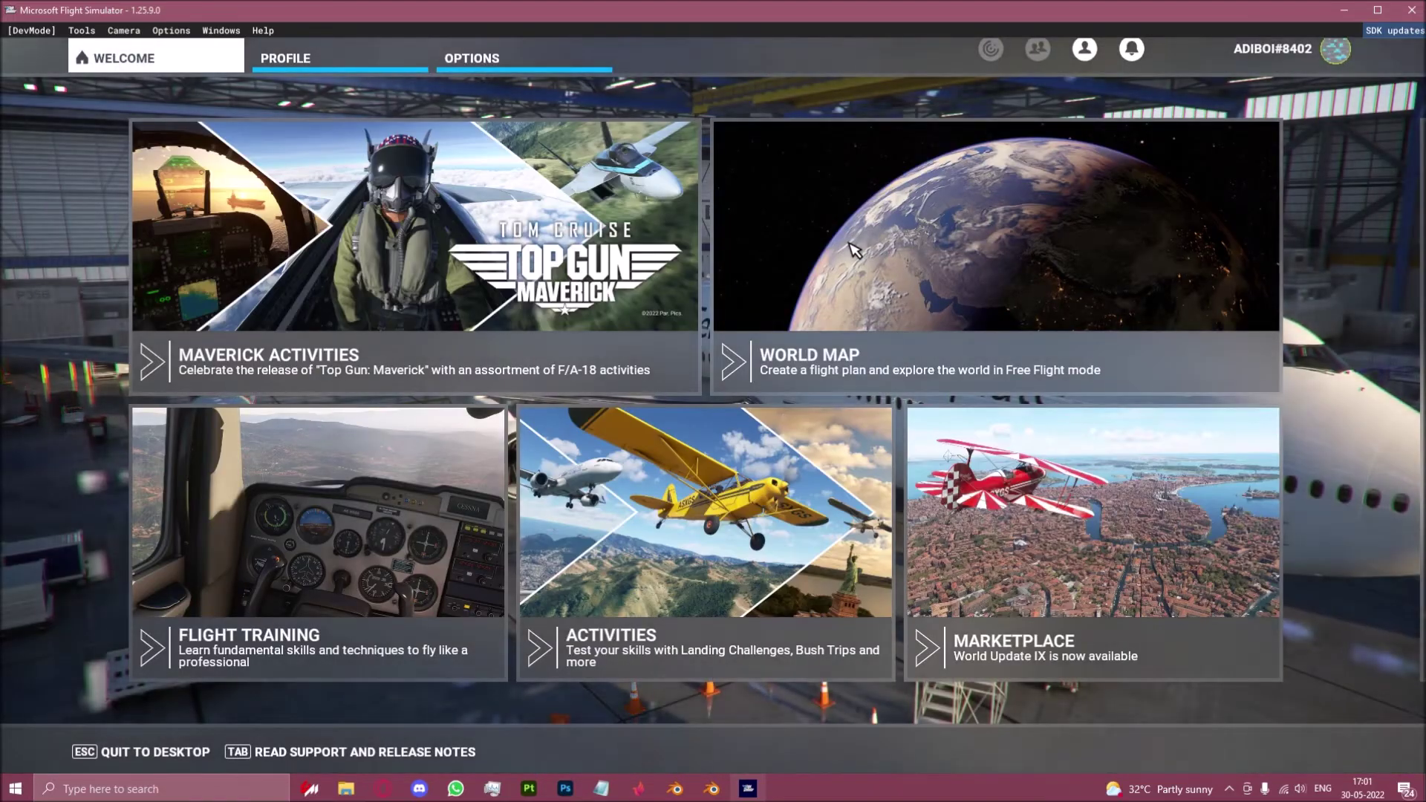
{"action": "left_click", "coordinate": [340, 58]}
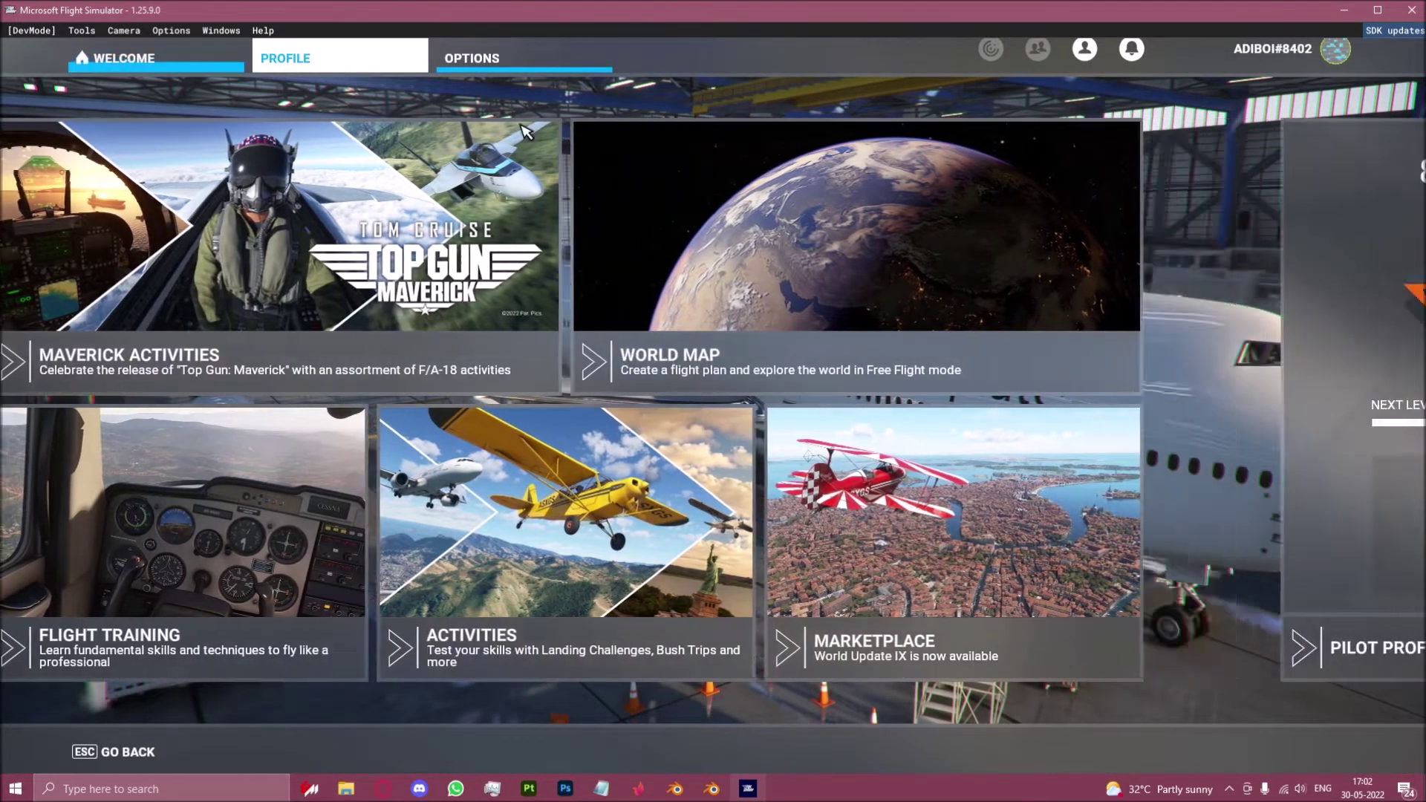
{"action": "left_click", "coordinate": [804, 190]}
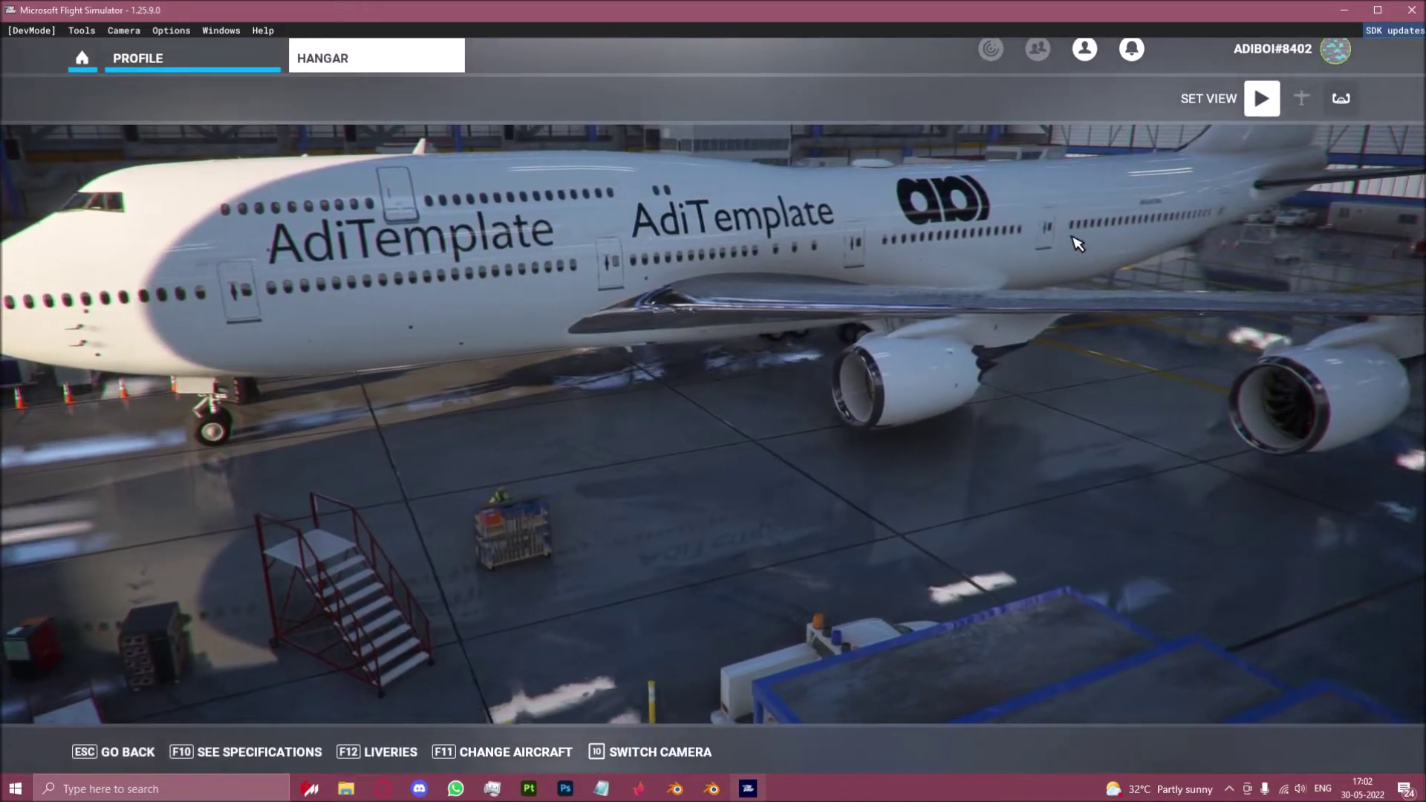
Choose a runway end at HEBL Abu Simbel as departure on the World Map and start the 747-8i flight
{"action": "left_click", "coordinate": [85, 58]}
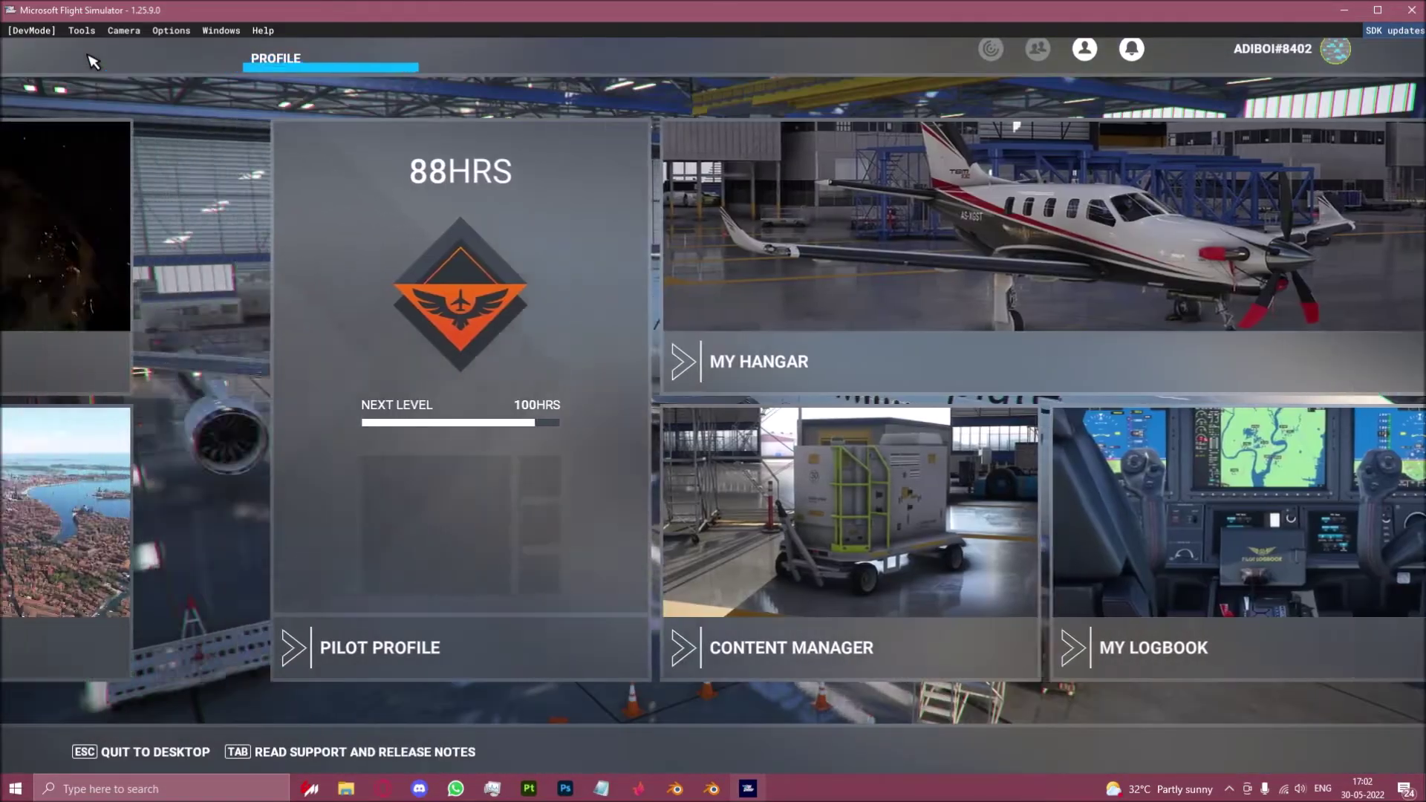
{"action": "left_click", "coordinate": [998, 260]}
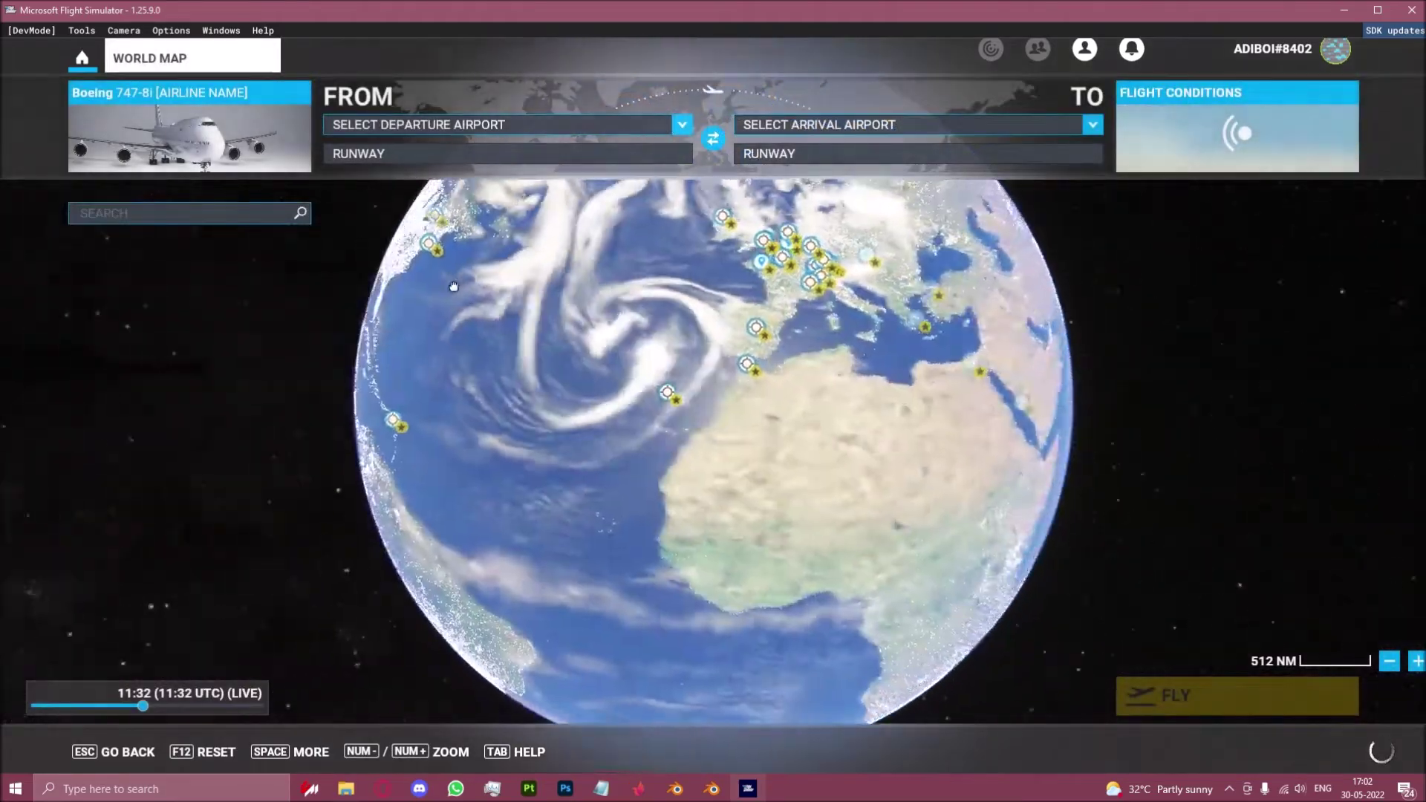
{"action": "scroll", "coordinate": [1011, 425], "scroll_direction": "up", "scroll_amount": 10}
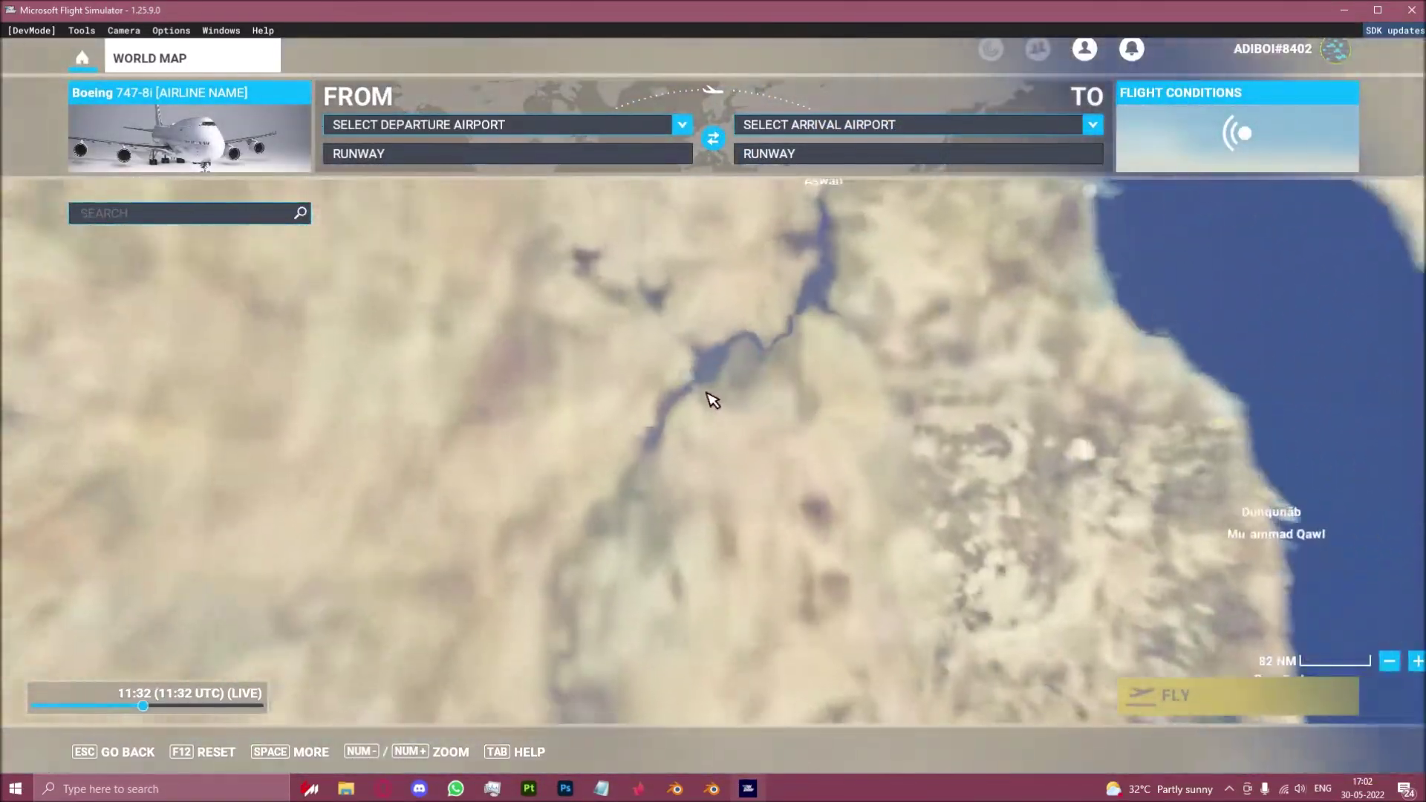
{"action": "scroll", "coordinate": [684, 361], "scroll_direction": "up", "scroll_amount": 5}
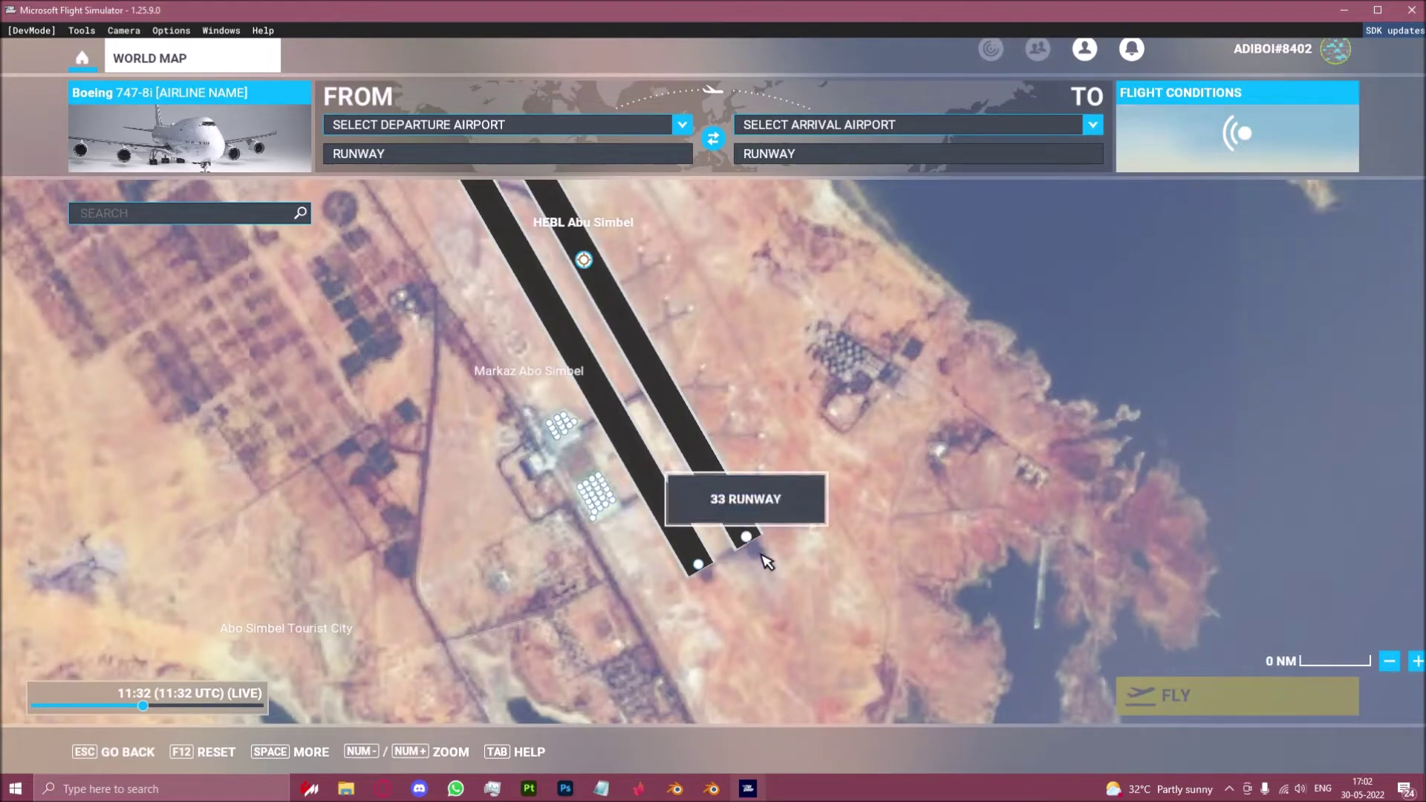
{"action": "left_click", "coordinate": [767, 562]}
{"action": "left_click", "coordinate": [726, 554]}
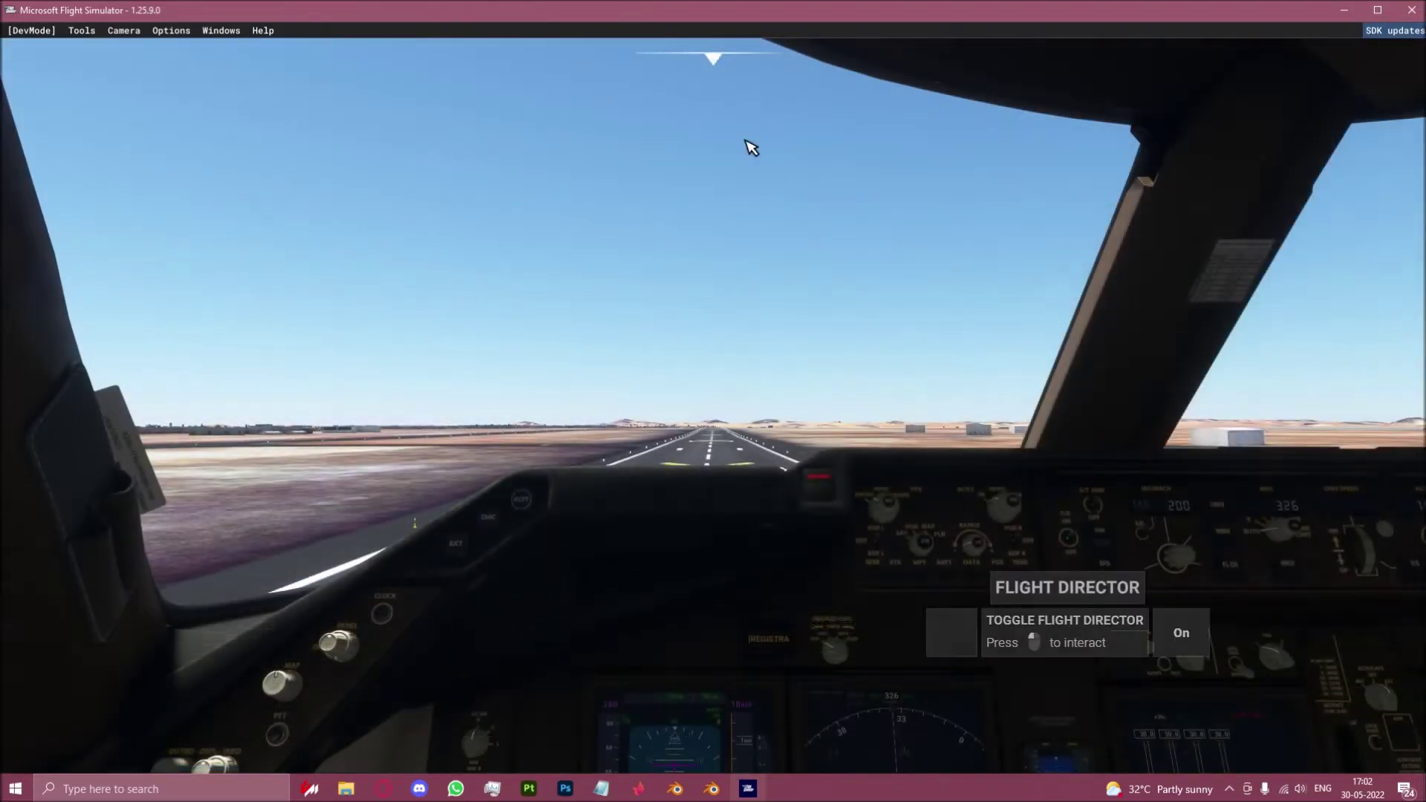
Switch from the cockpit to a free external camera and examine the logo decal on the 747's vertical tail up close
{"action": "mouse_move", "coordinate": [617, 59]}
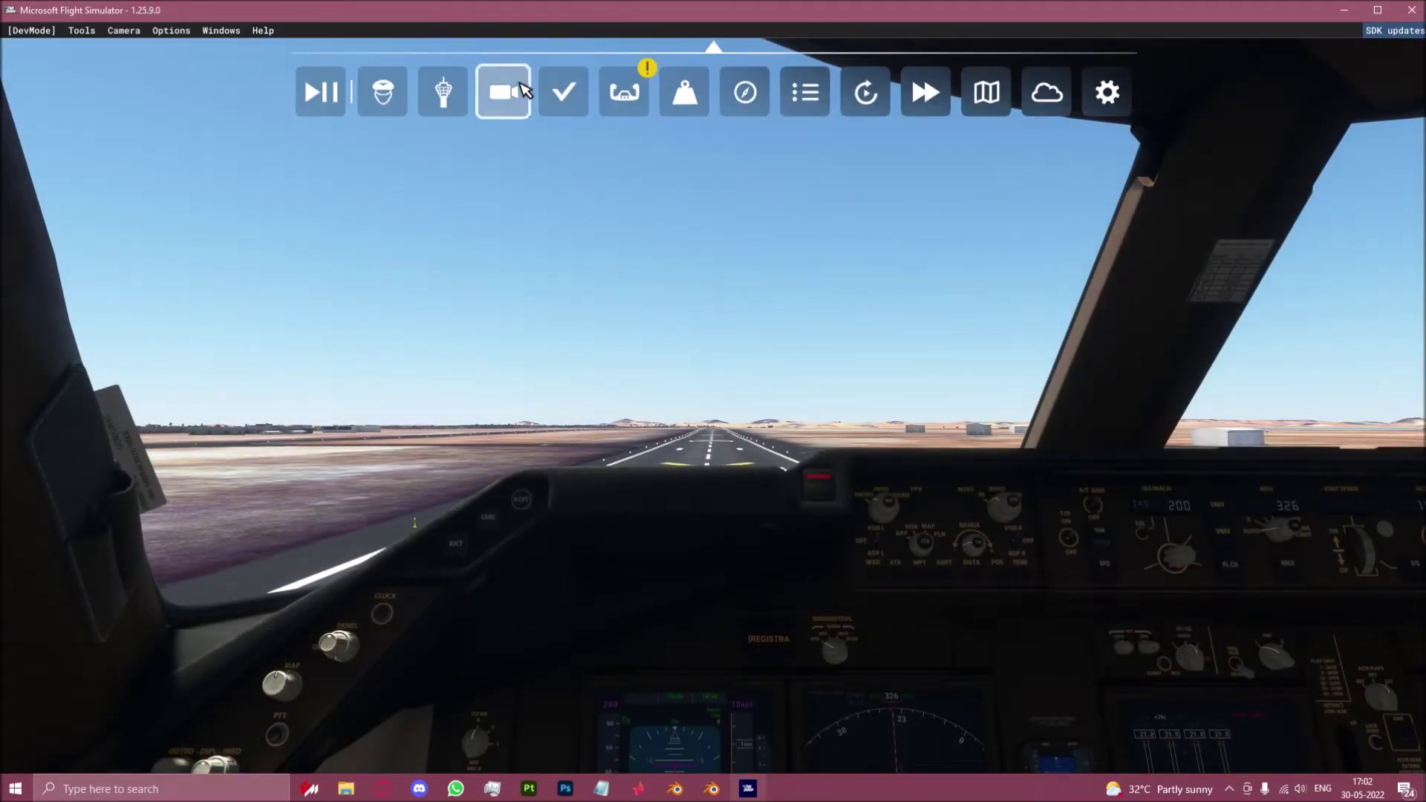
{"action": "left_click", "coordinate": [520, 91]}
{"action": "left_click", "coordinate": [627, 310]}
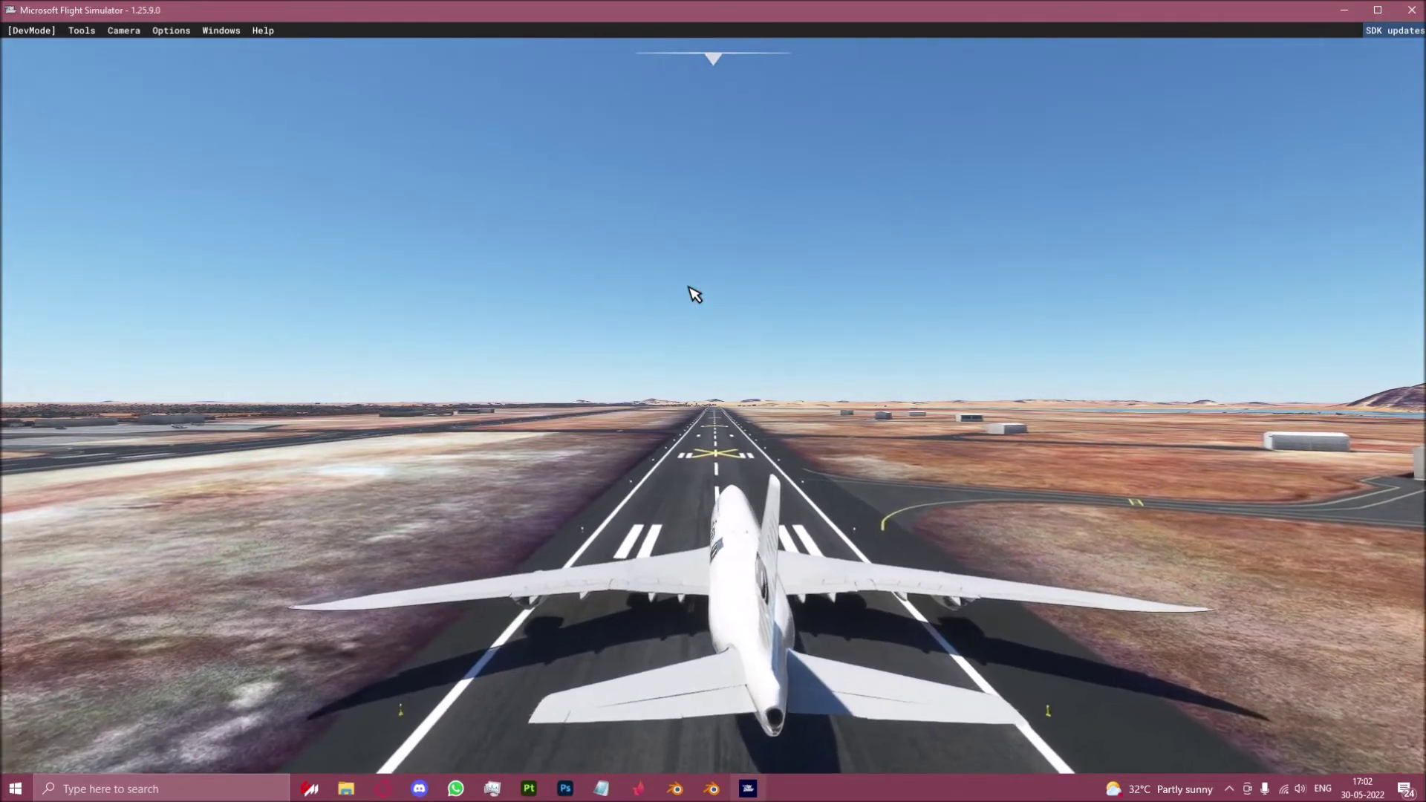
{"action": "key", "text": "a"}
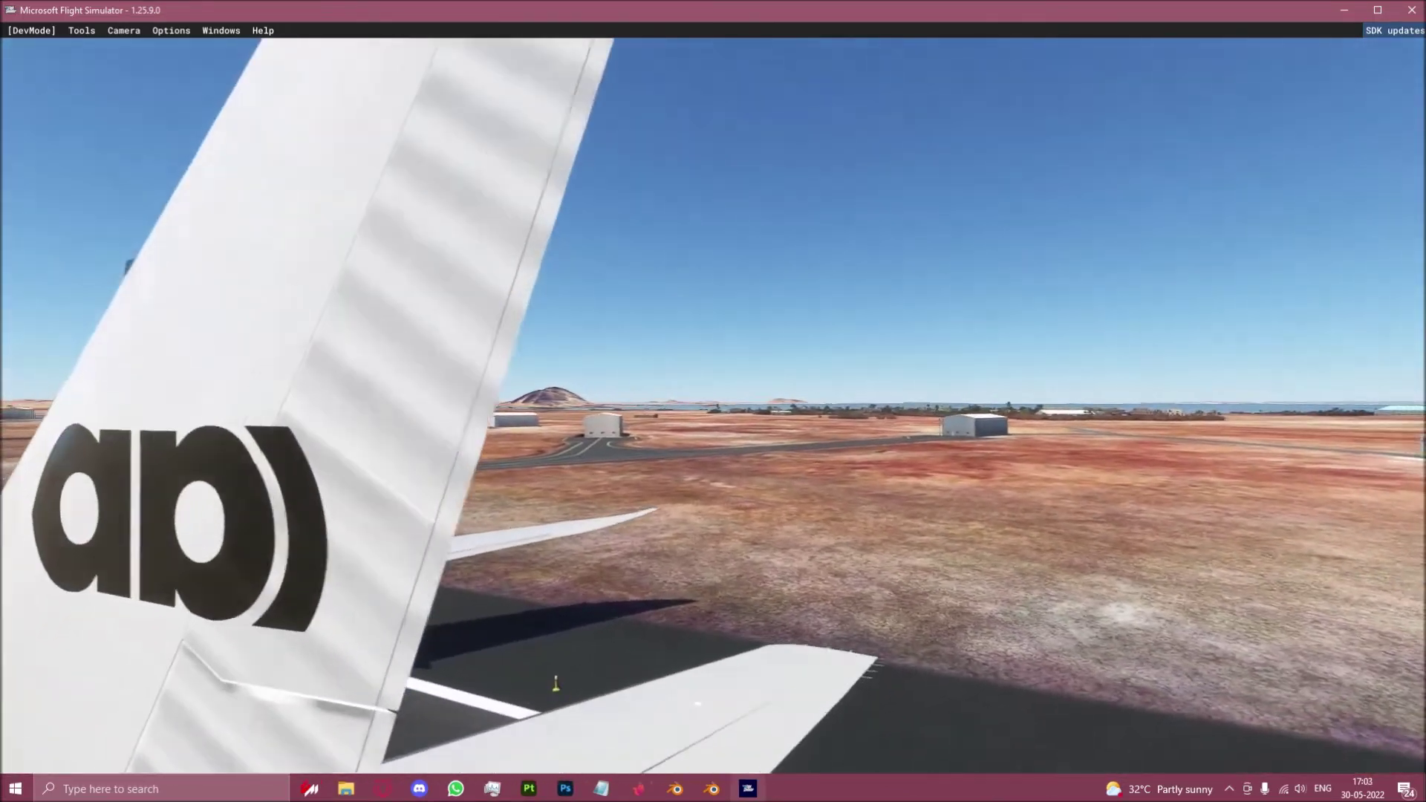
{"action": "key", "text": "w"}
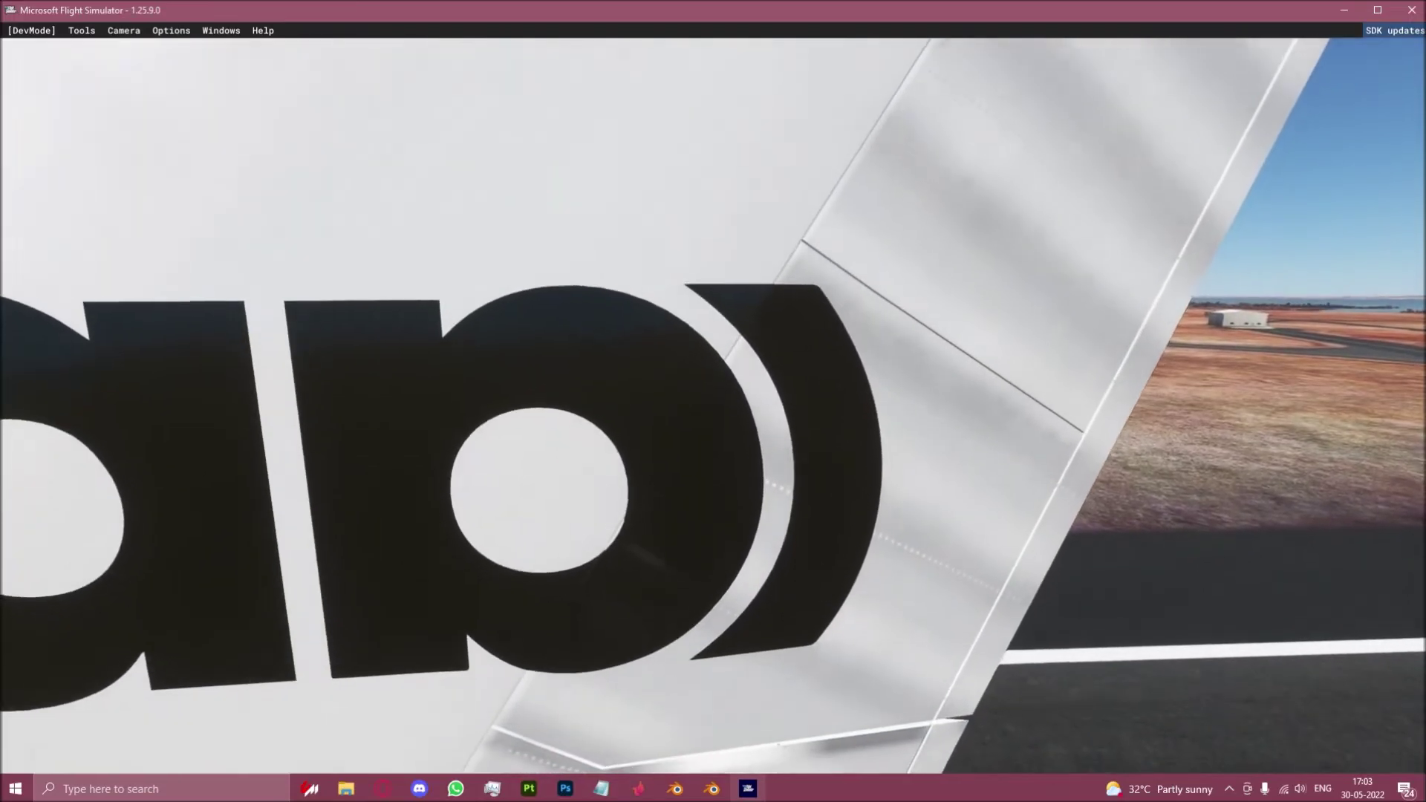
{"action": "key", "text": "s"}
{"action": "key", "text": "w"}
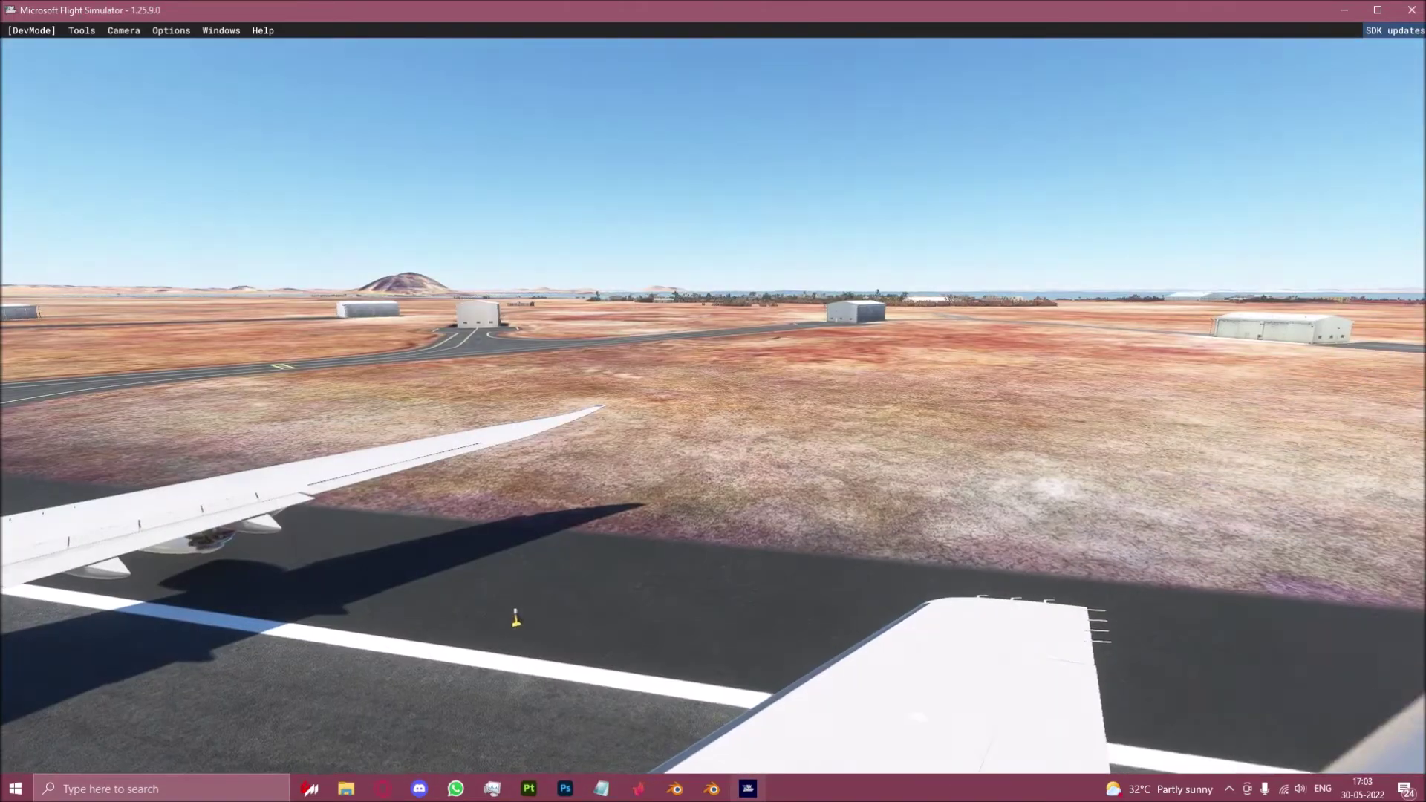
{"action": "key", "text": "s"}
{"action": "key", "text": "s"}
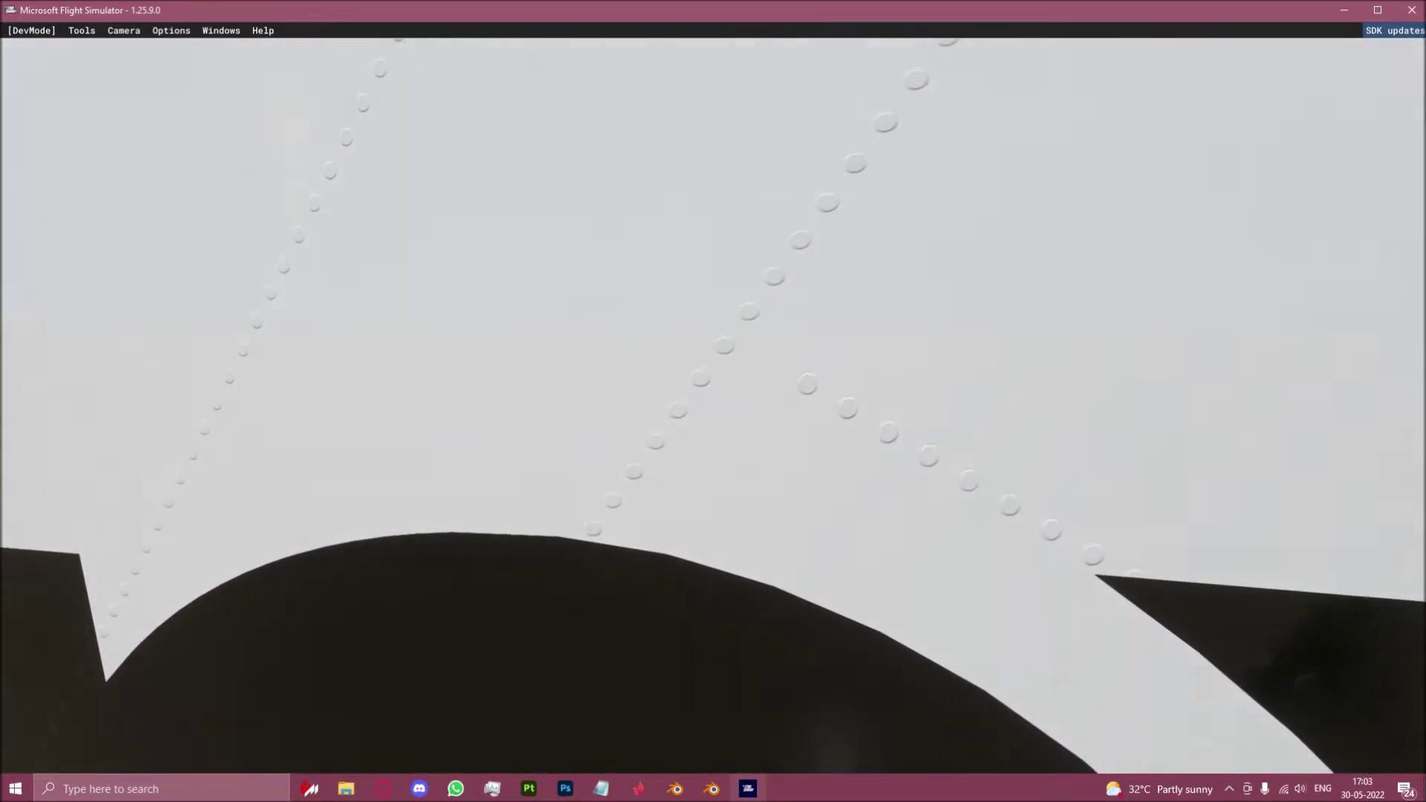
Examine the logo and AdiTemplate lettering on the port side of the fuselage up close, including edges and rivet detail
{"action": "key", "text": "w"}
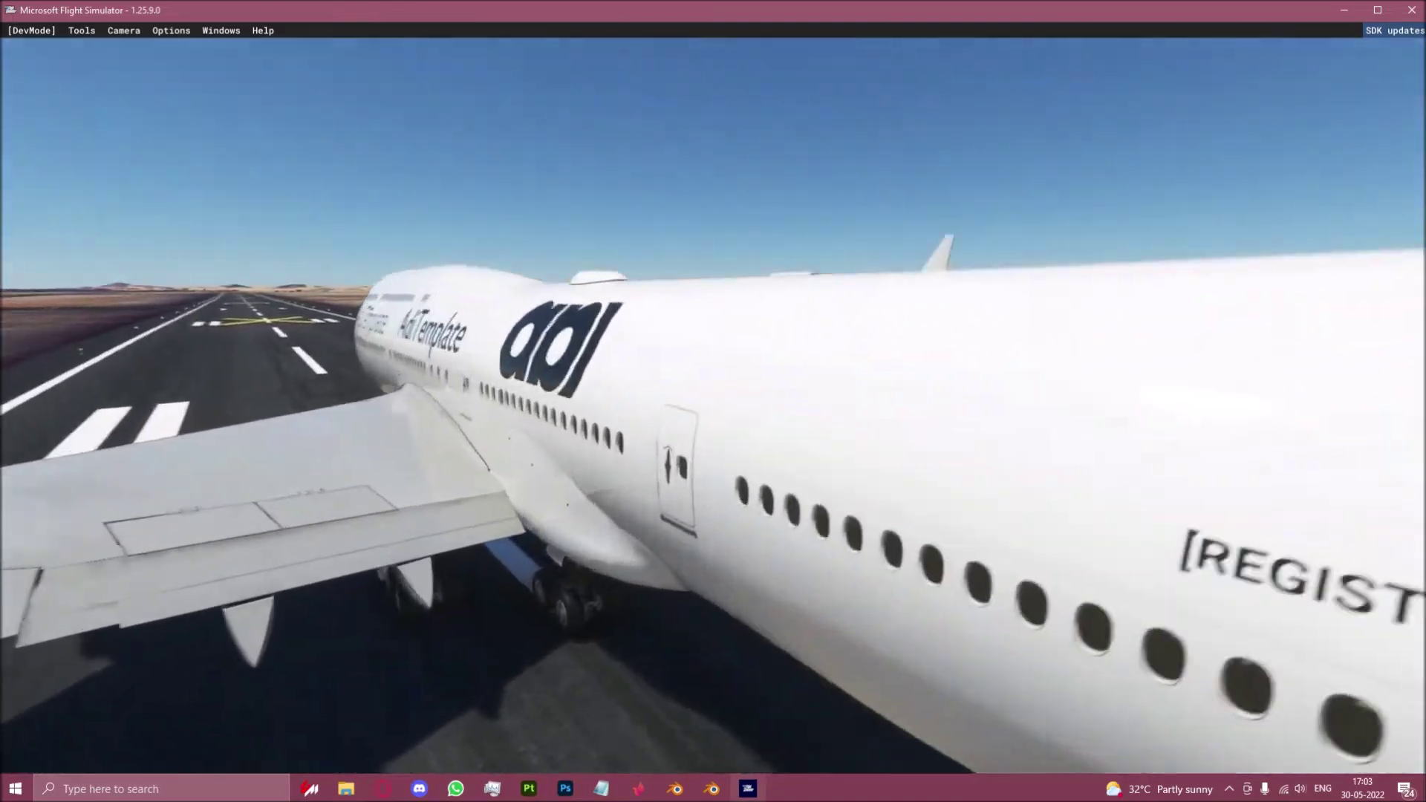
{"action": "key", "text": "w"}
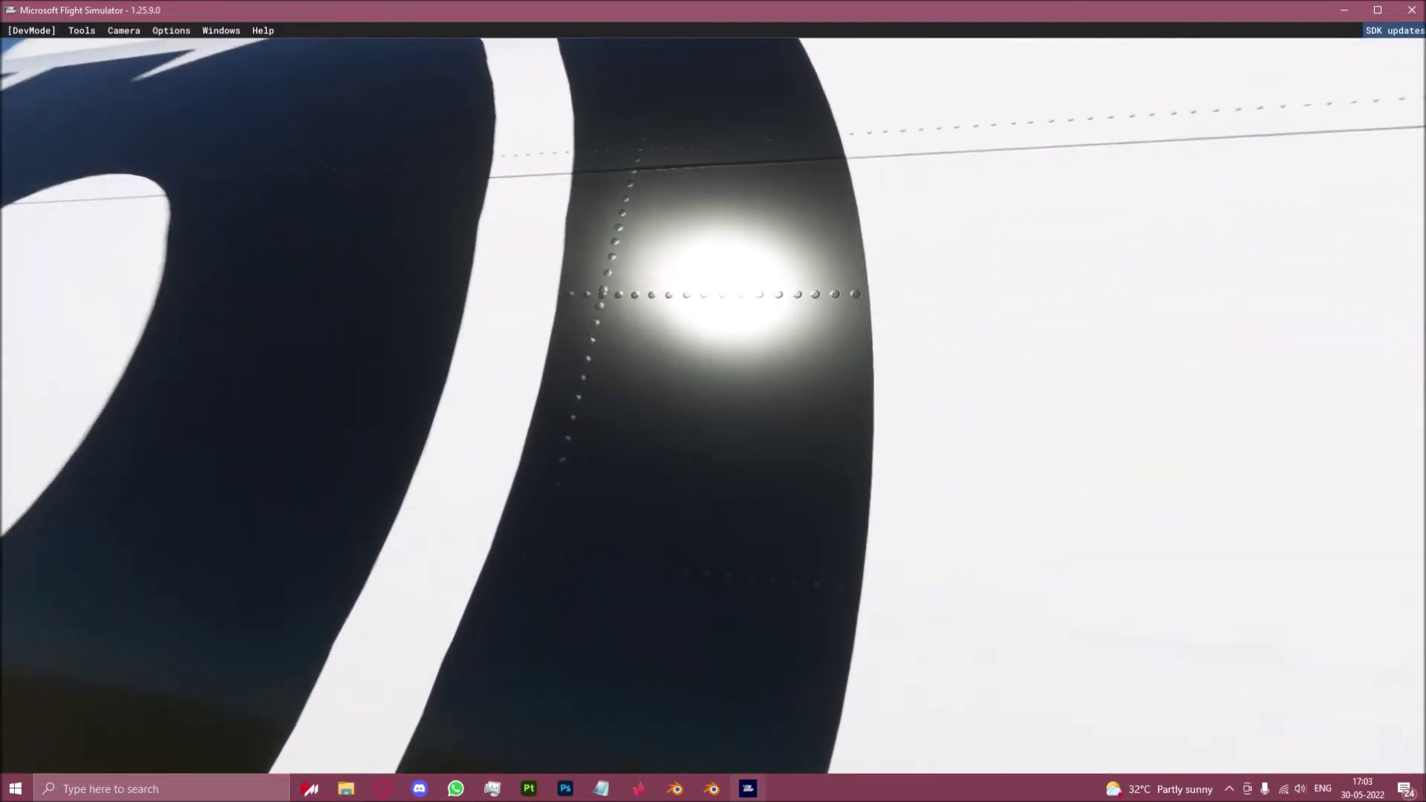
{"action": "key", "text": "a"}
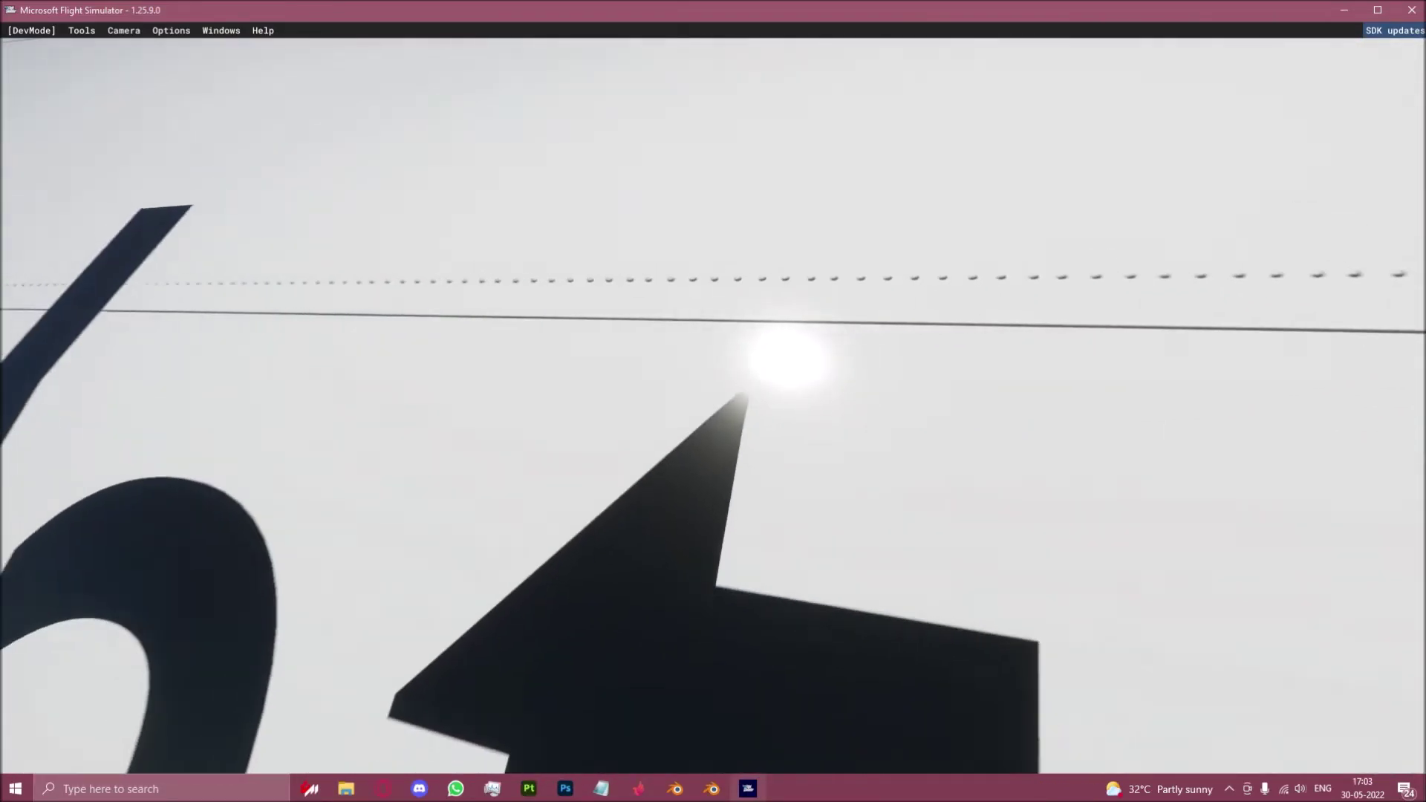
{"action": "key", "text": "a"}
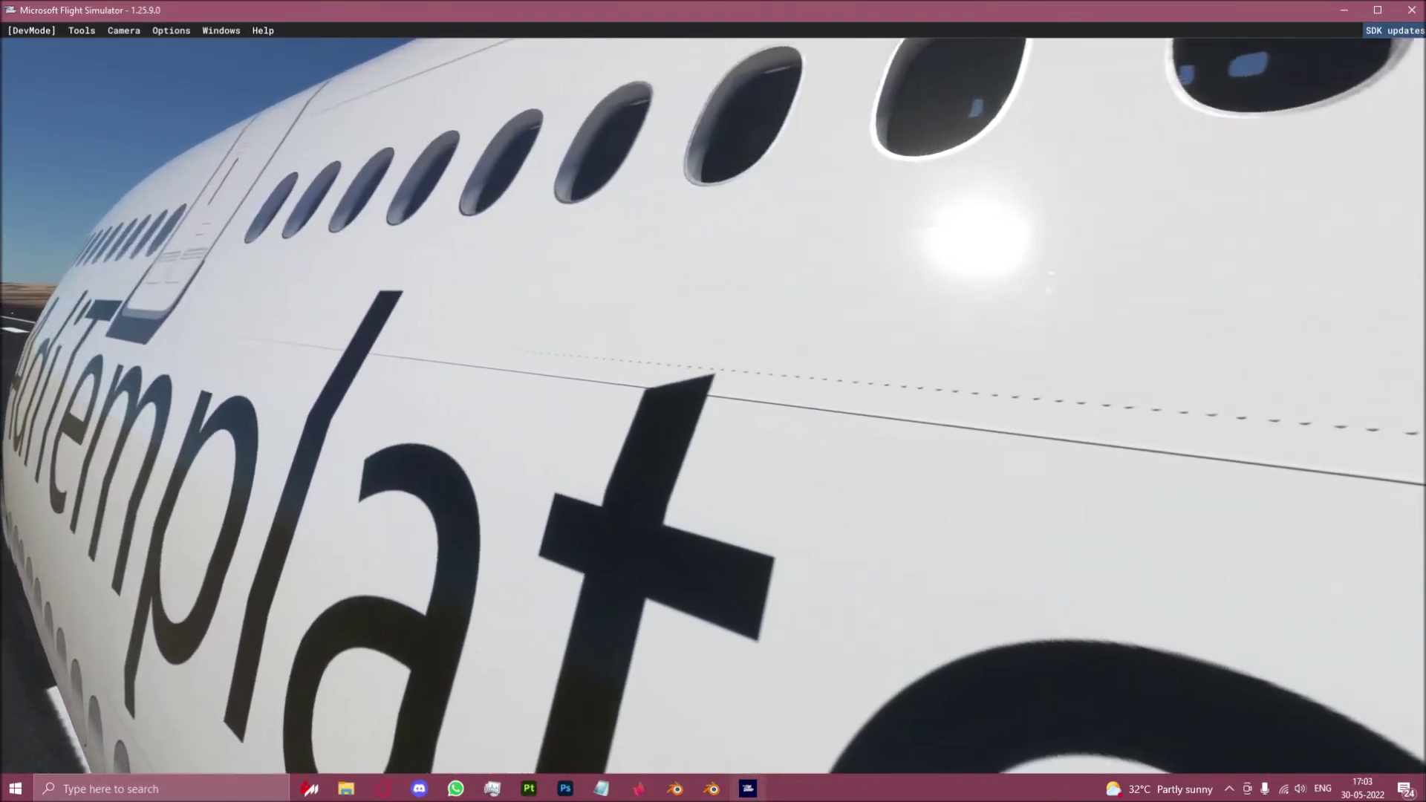
{"action": "key", "text": "w"}
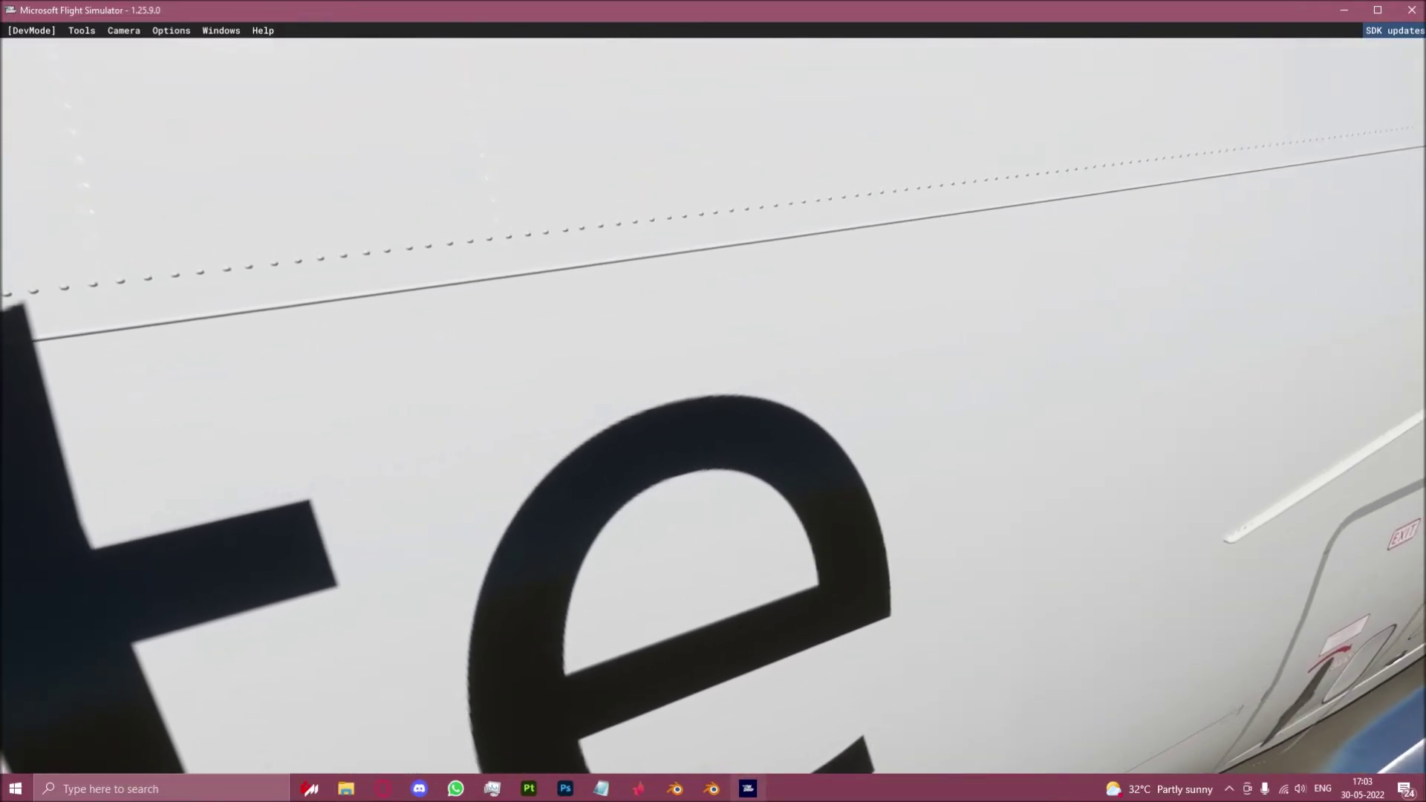
{"action": "key", "text": "s"}
{"action": "key", "text": "r"}
{"action": "key", "text": "w"}
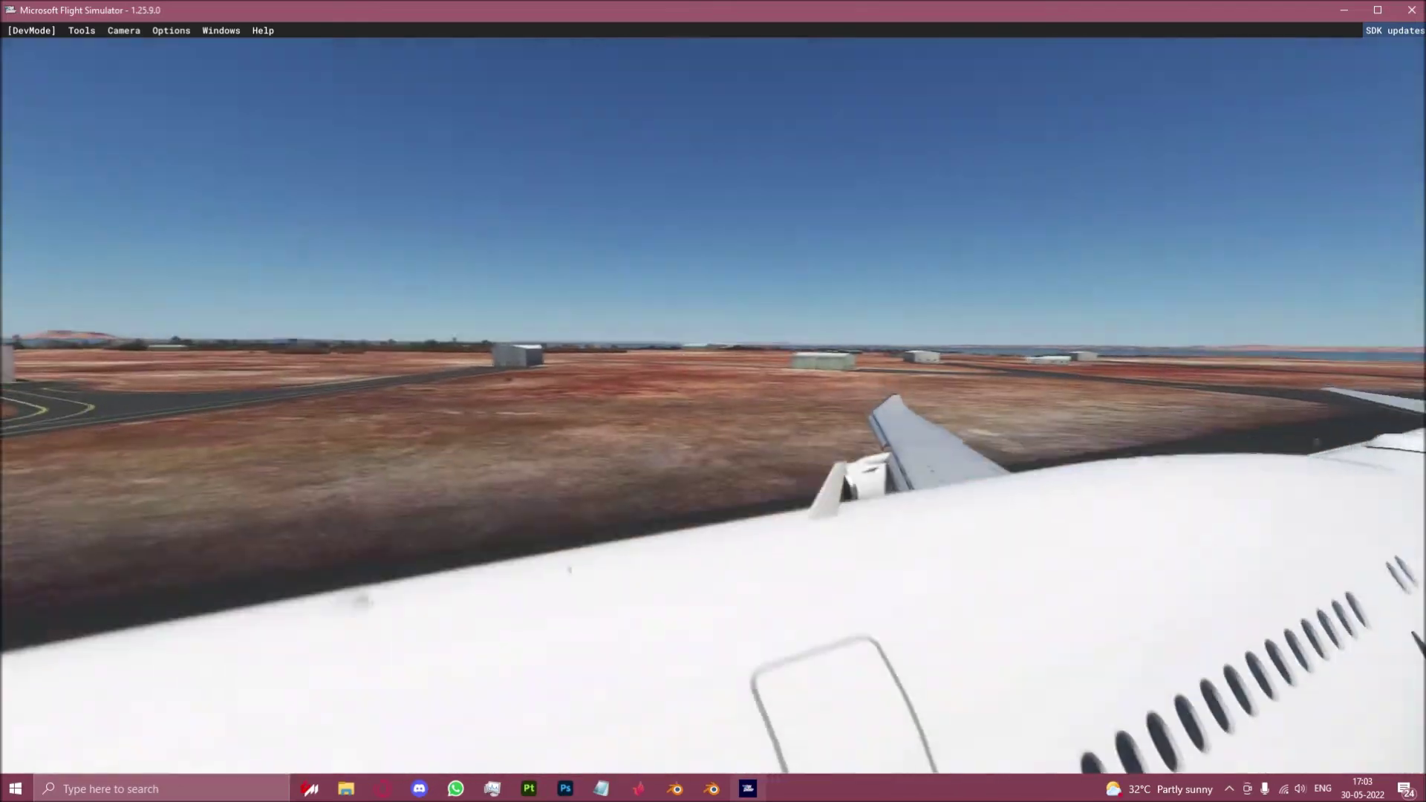
Examine the full starboard side with its AdiTemplate titles and logo, and the port tail logo spanning the fin and rudder
{"action": "key", "text": "a"}
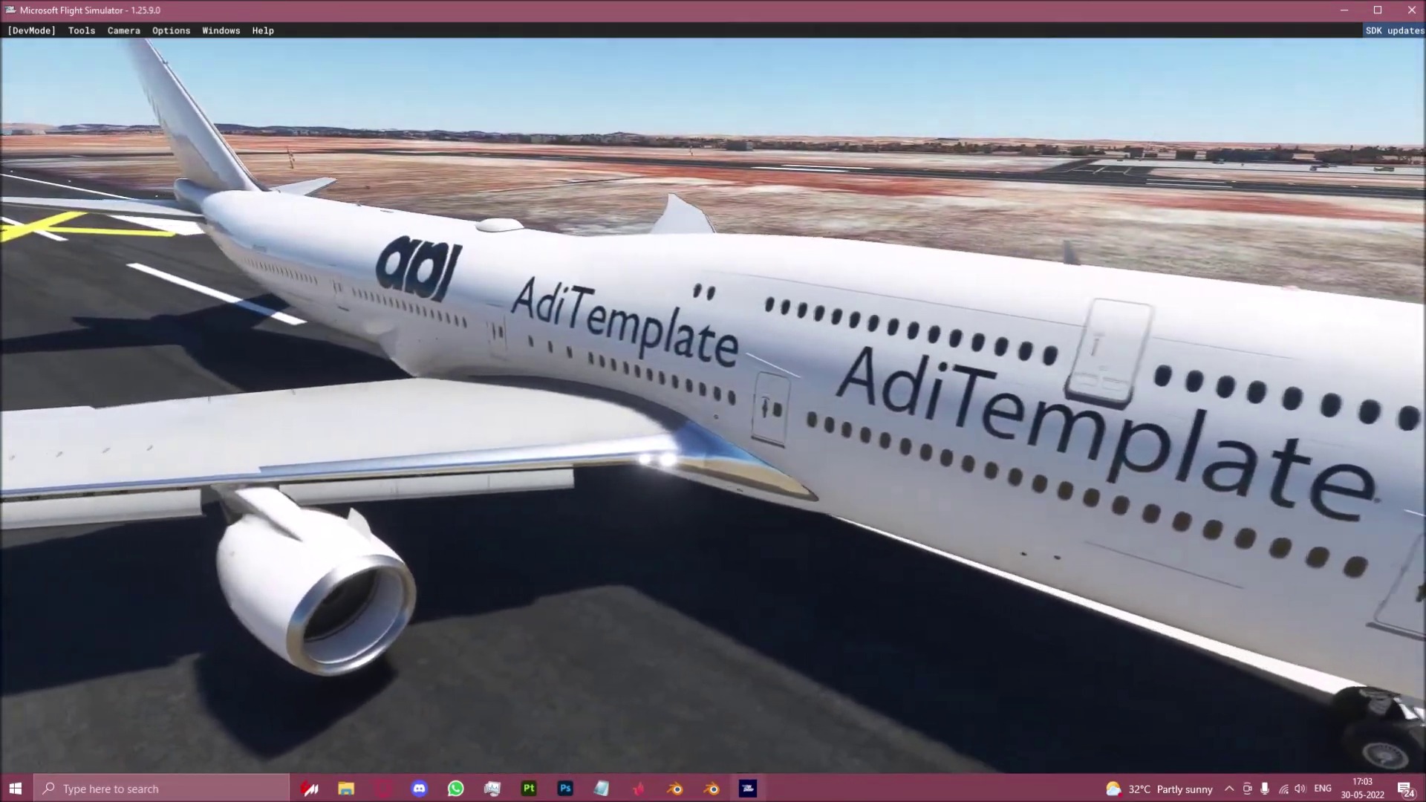
{"action": "key", "text": "a"}
{"action": "key", "text": "d"}
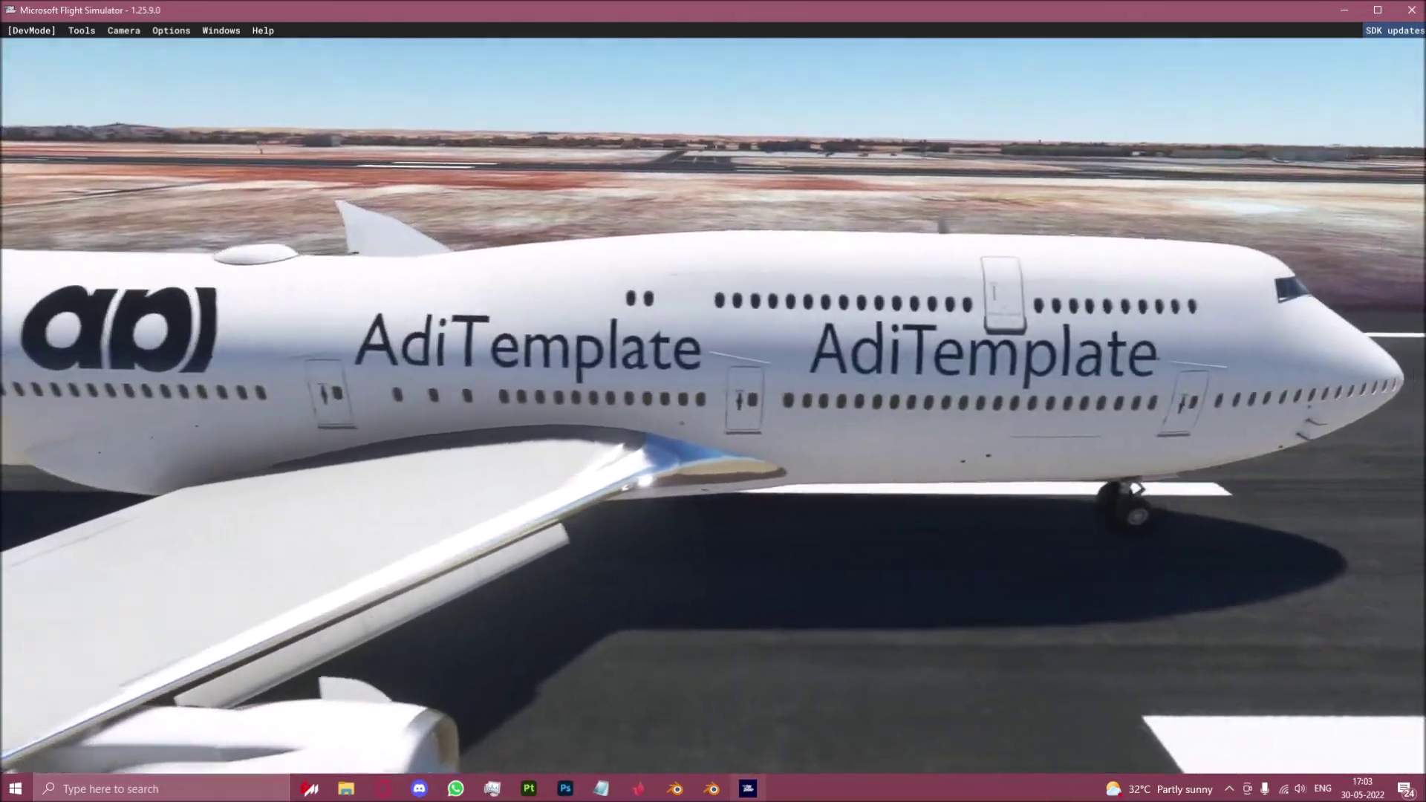
{"action": "key", "text": "w"}
{"action": "key", "text": "d"}
{"action": "key", "text": "w"}
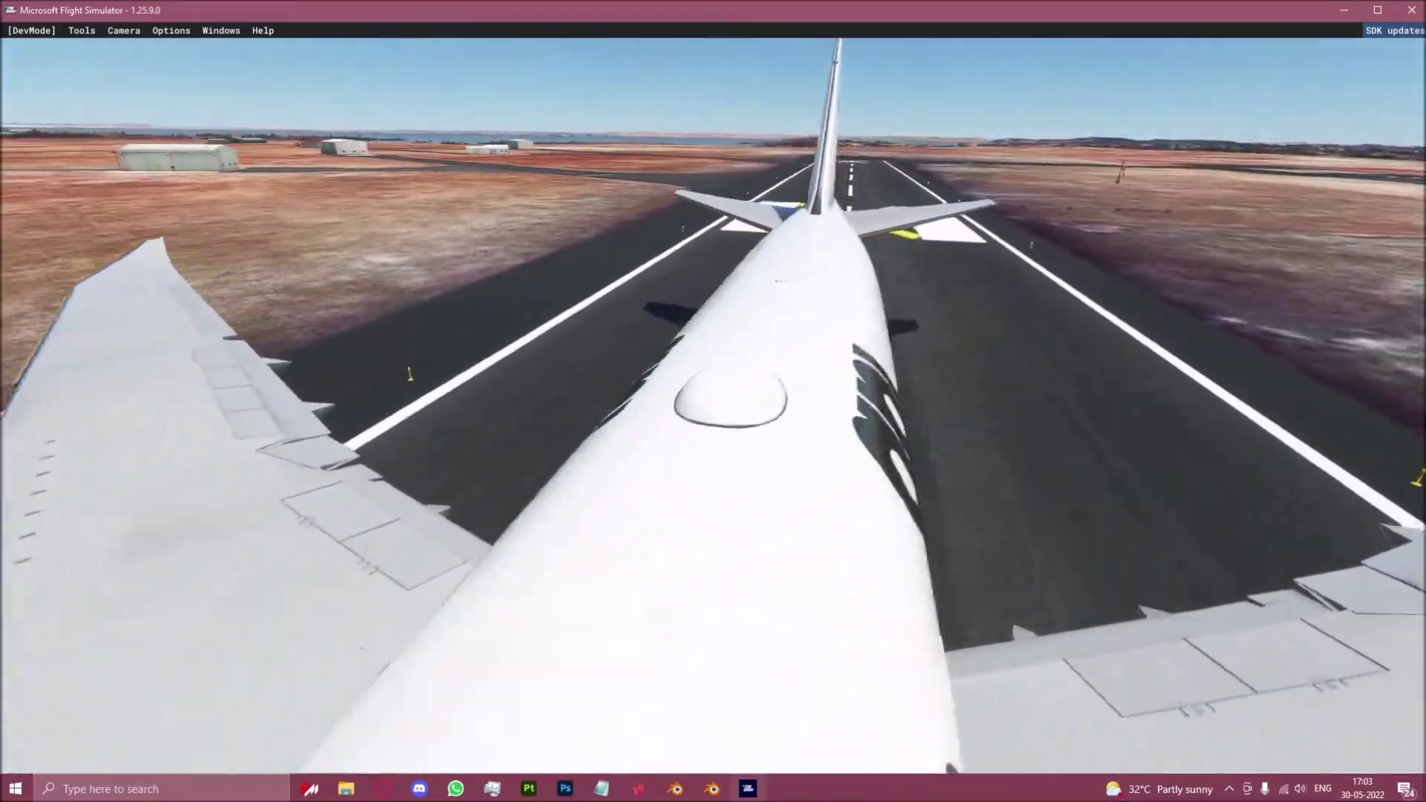
{"action": "key", "text": "w"}
{"action": "key", "text": "d"}
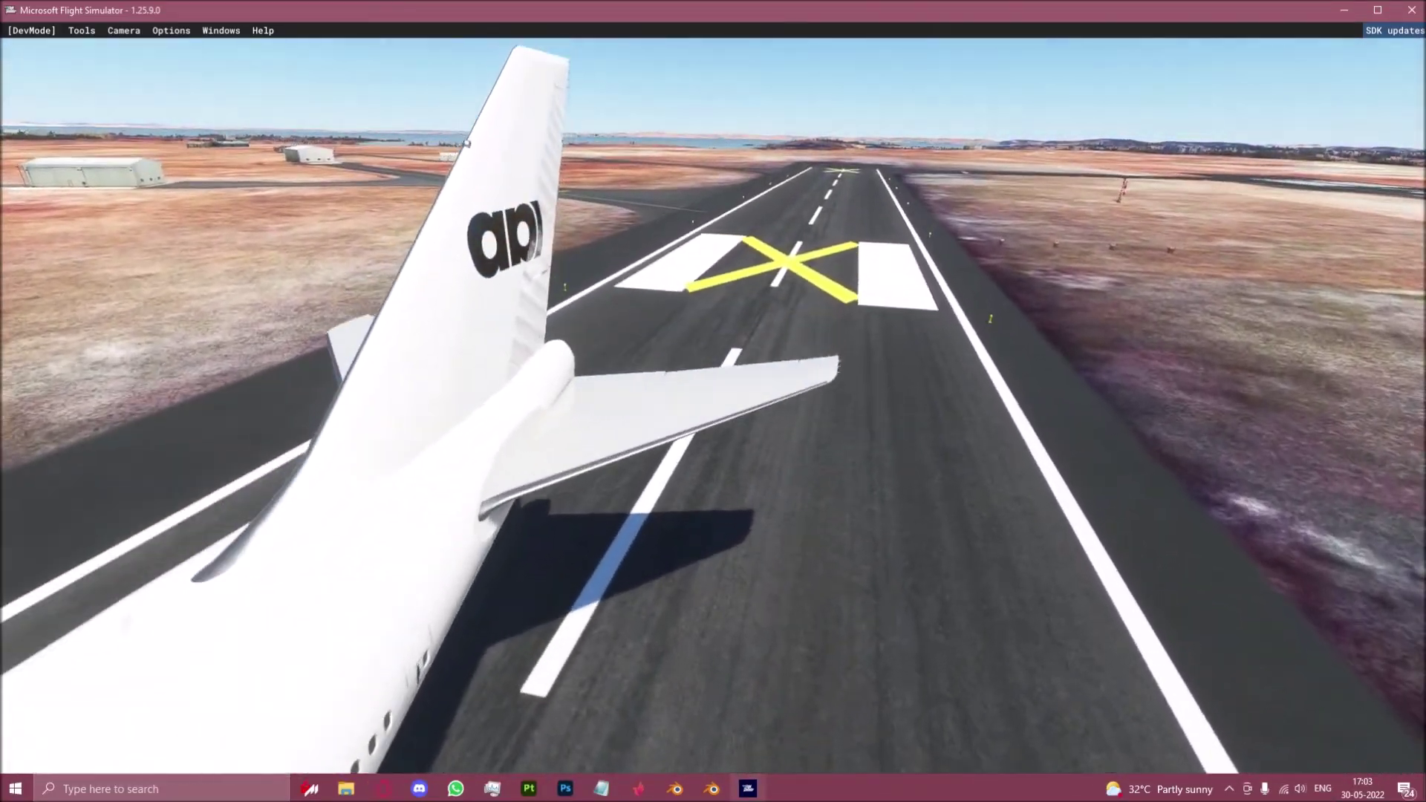
{"action": "key", "text": "d"}
{"action": "key", "text": "w"}
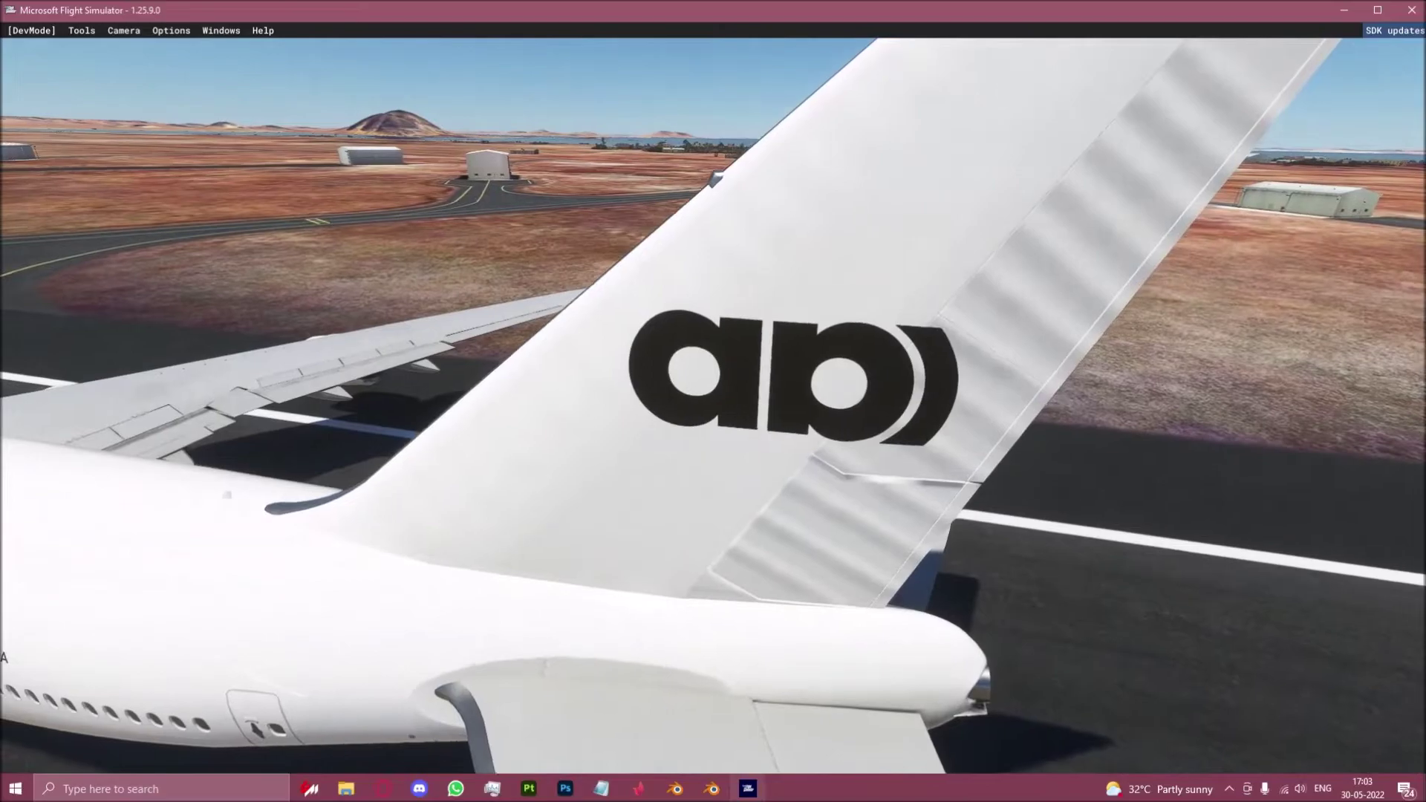
Deflect the rudder left and right repeatedly to check how the tail logo moves with the rudder surface
{"action": "key", "text": "KP_0"}
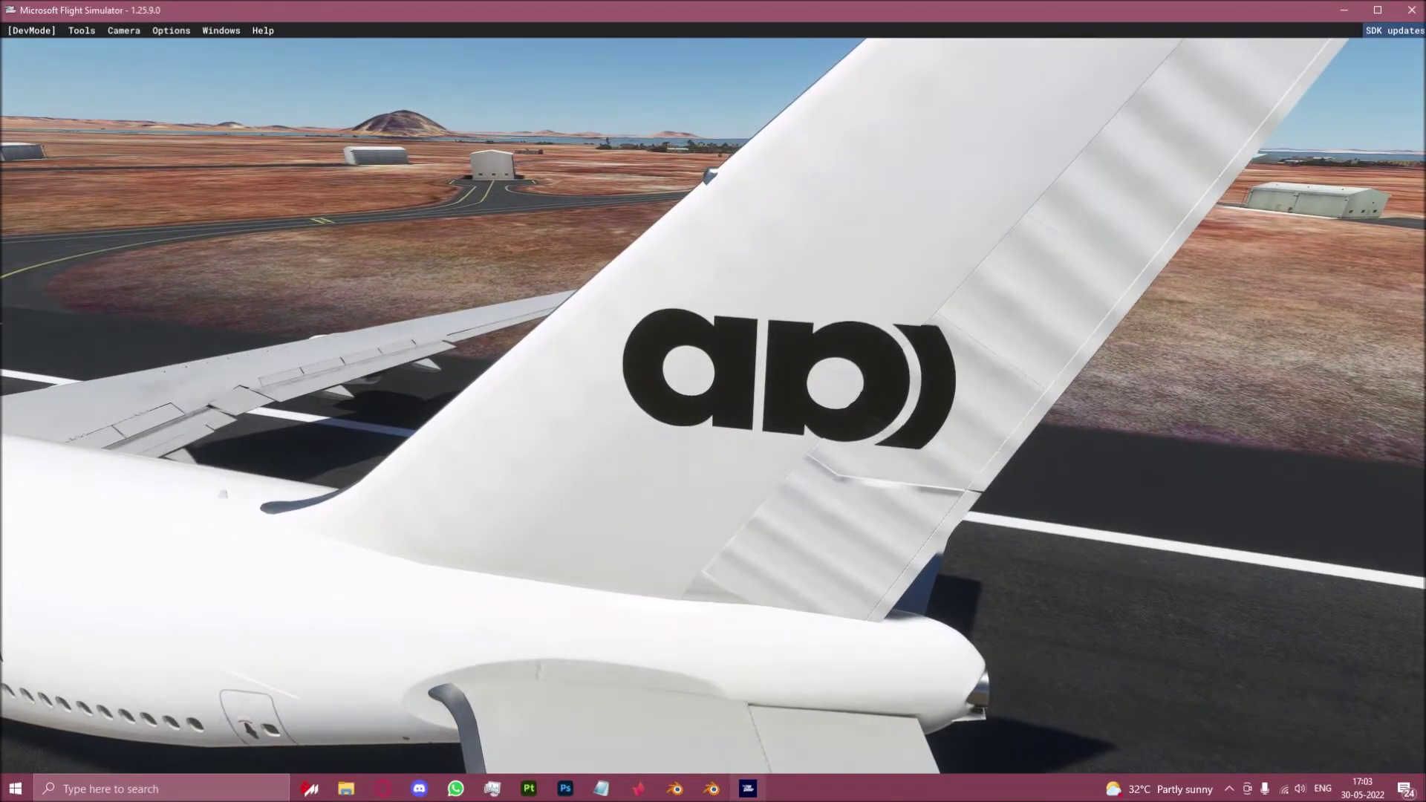
{"action": "key", "text": "KP_Enter"}
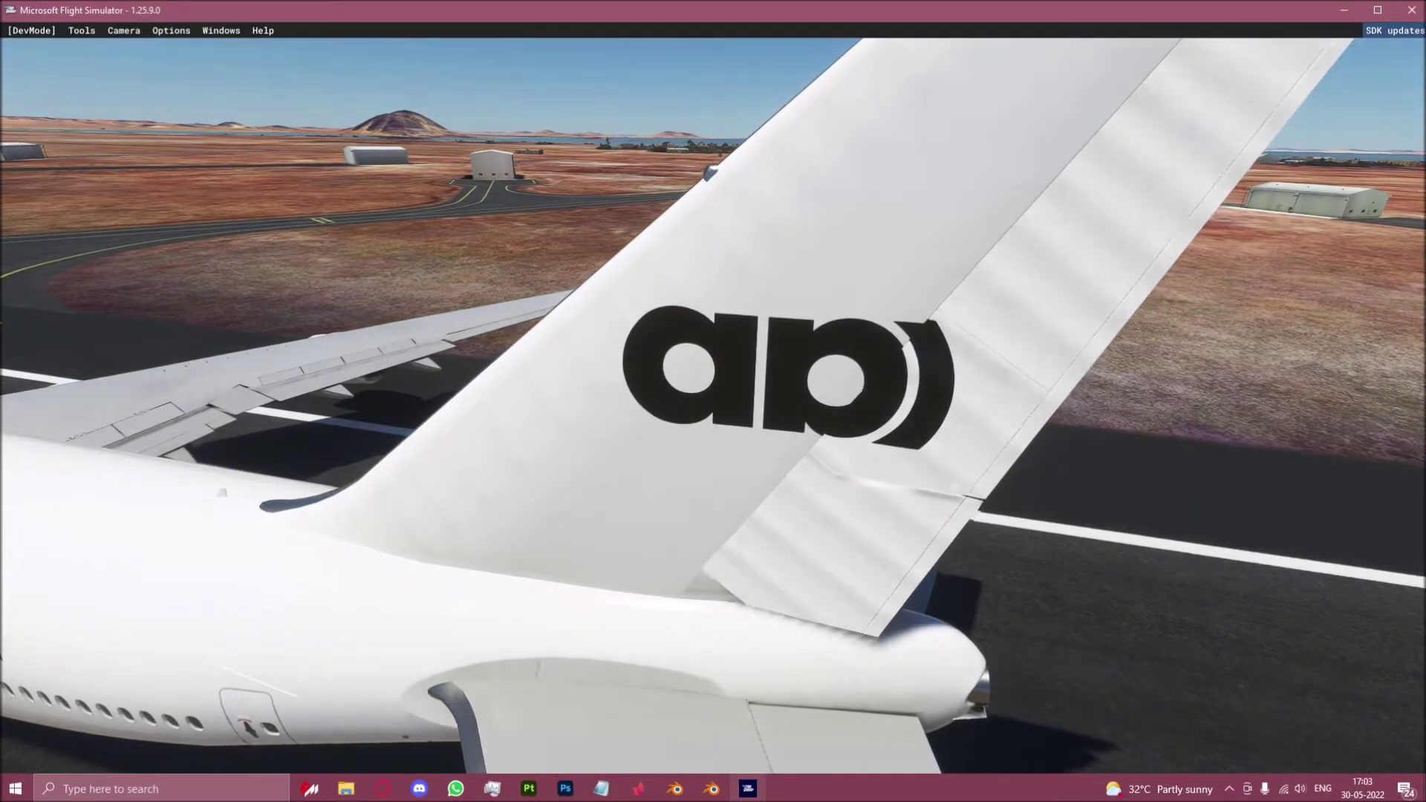
{"action": "key", "text": "KP_0"}
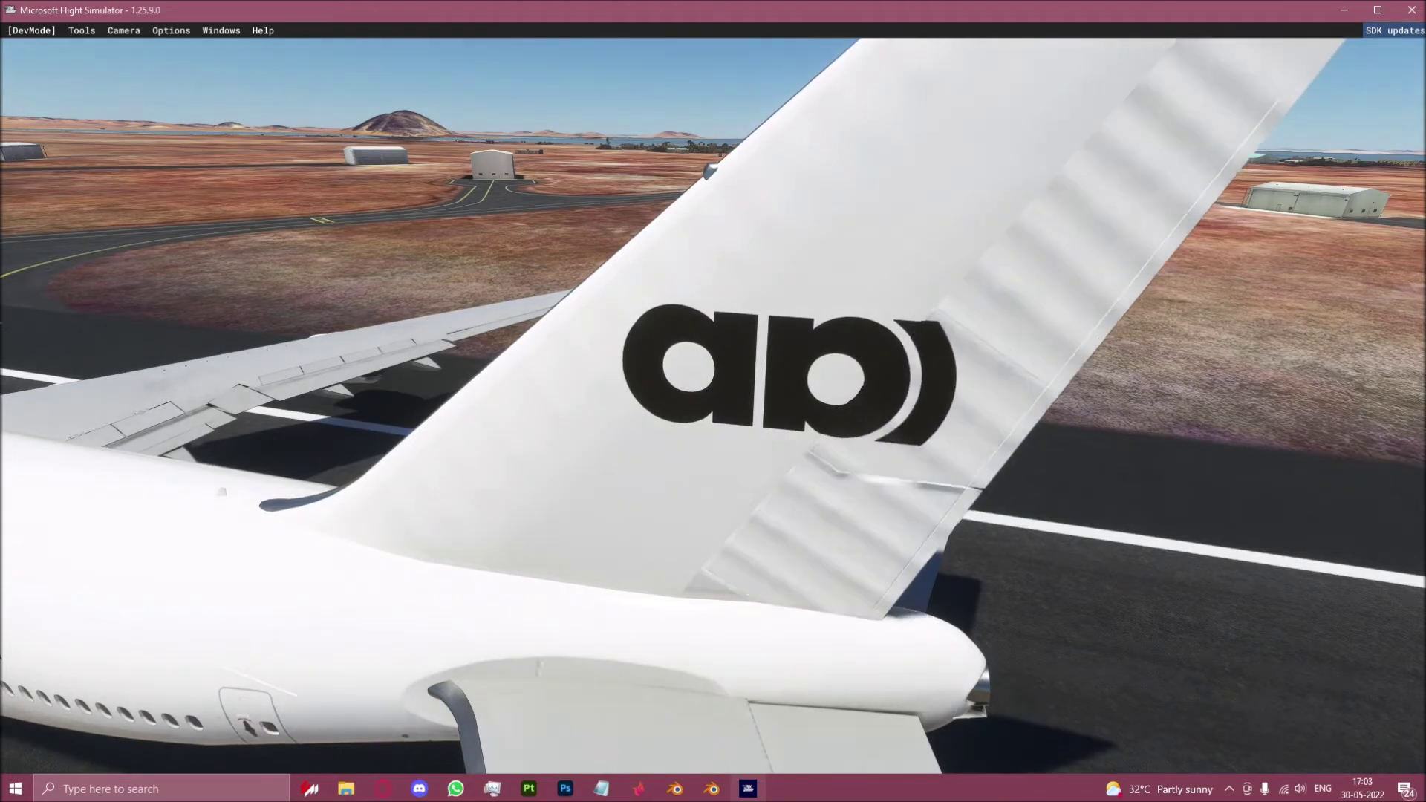
{"action": "key", "text": "KP_Enter"}
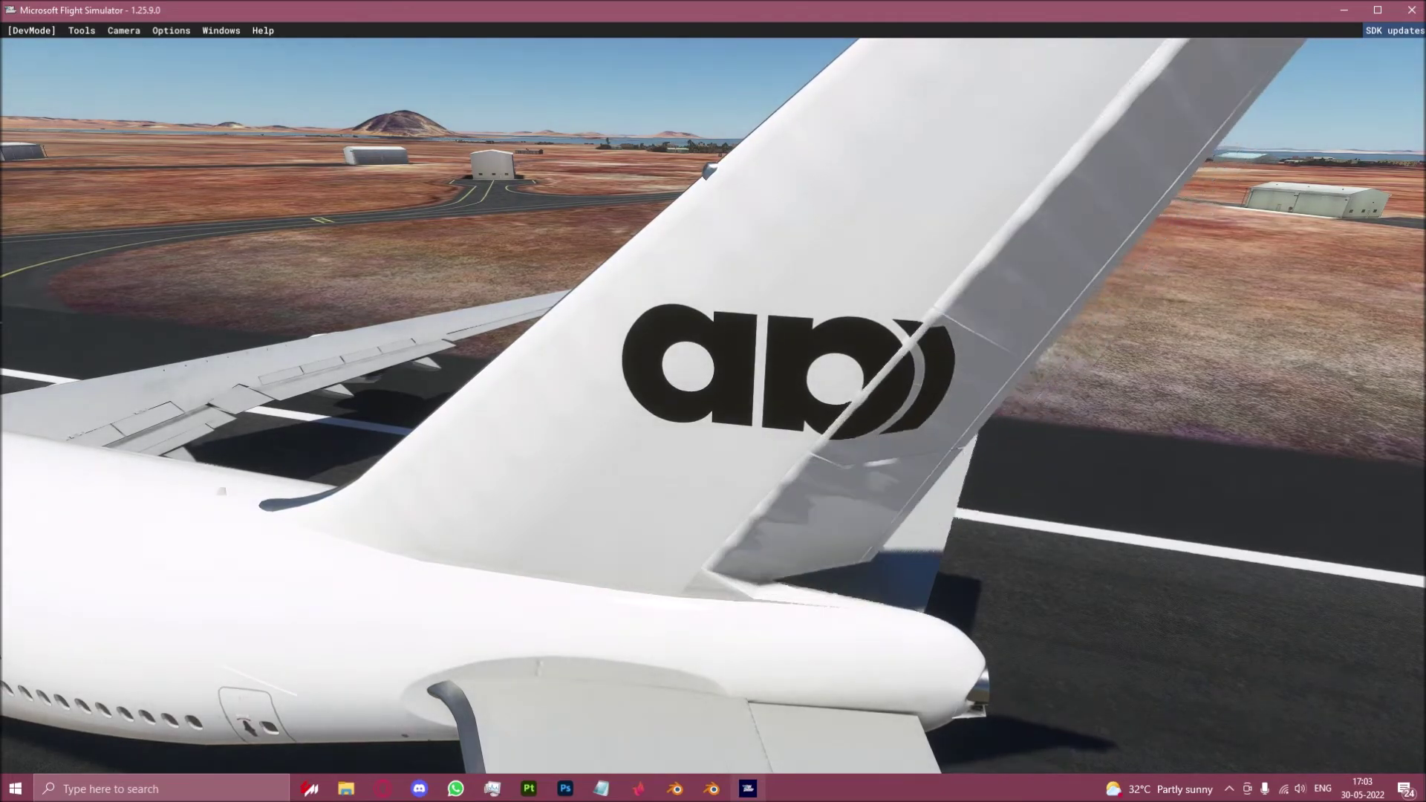
{"action": "key", "text": "KP_0"}
{"action": "key", "text": "KP_Enter"}
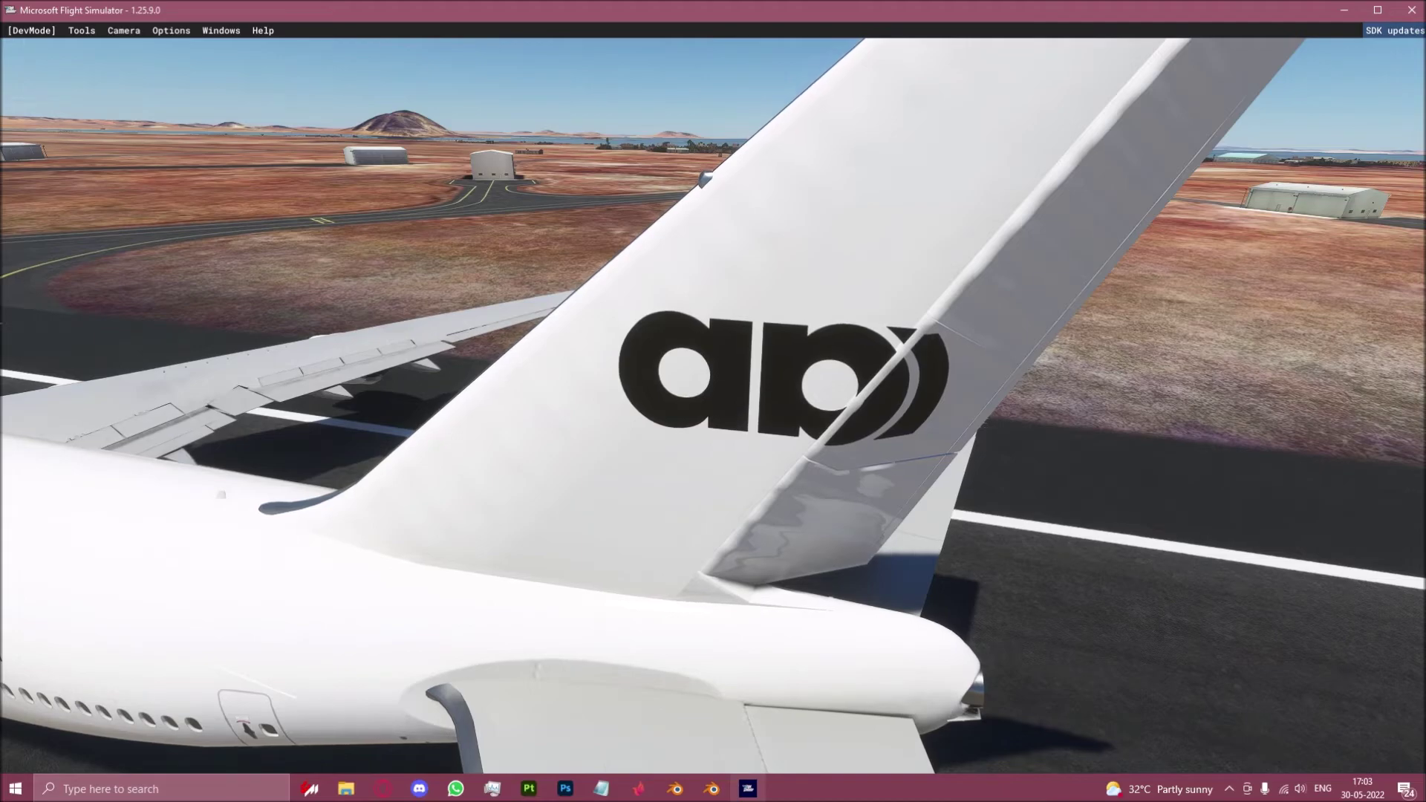
{"action": "key", "text": "KP_0"}
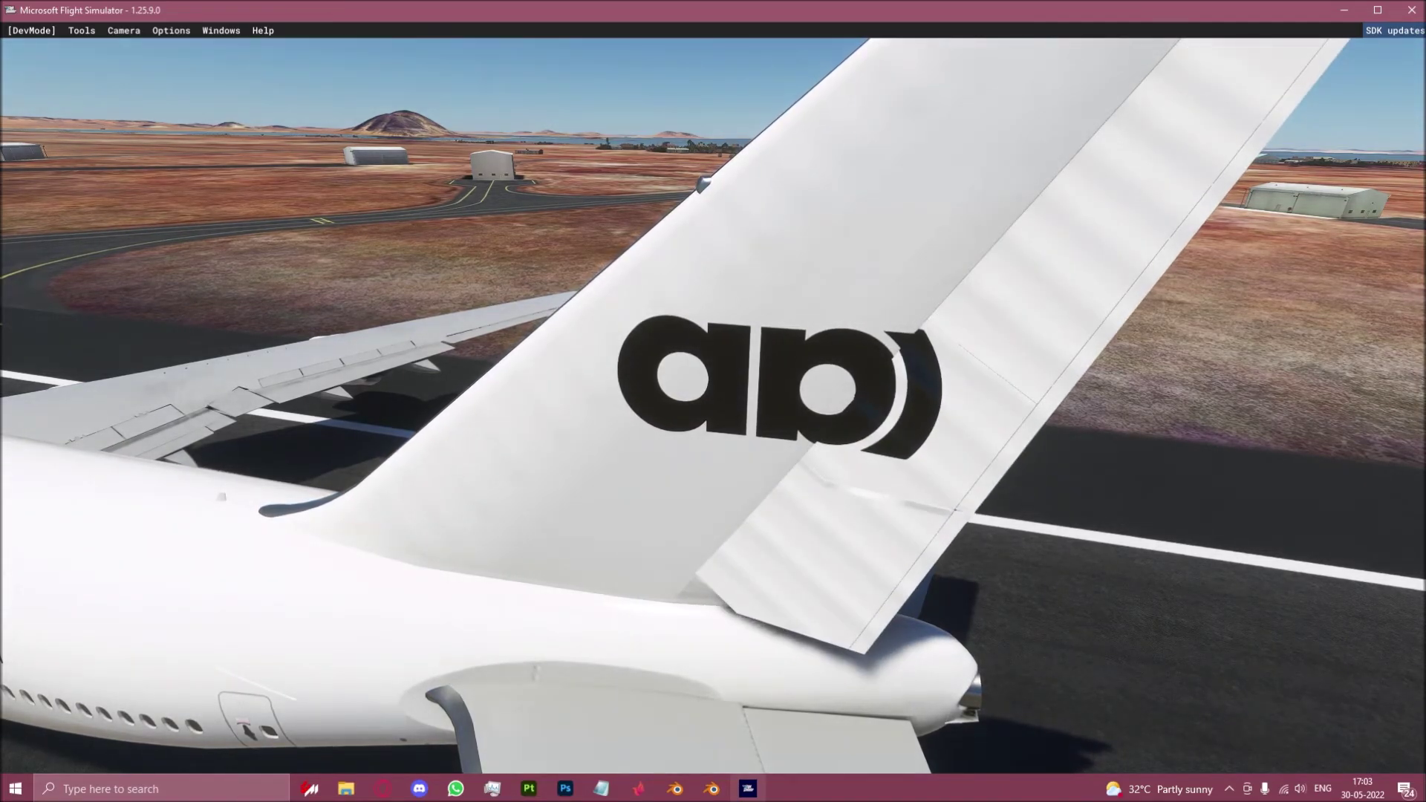
{"action": "key", "text": "KP_Enter"}
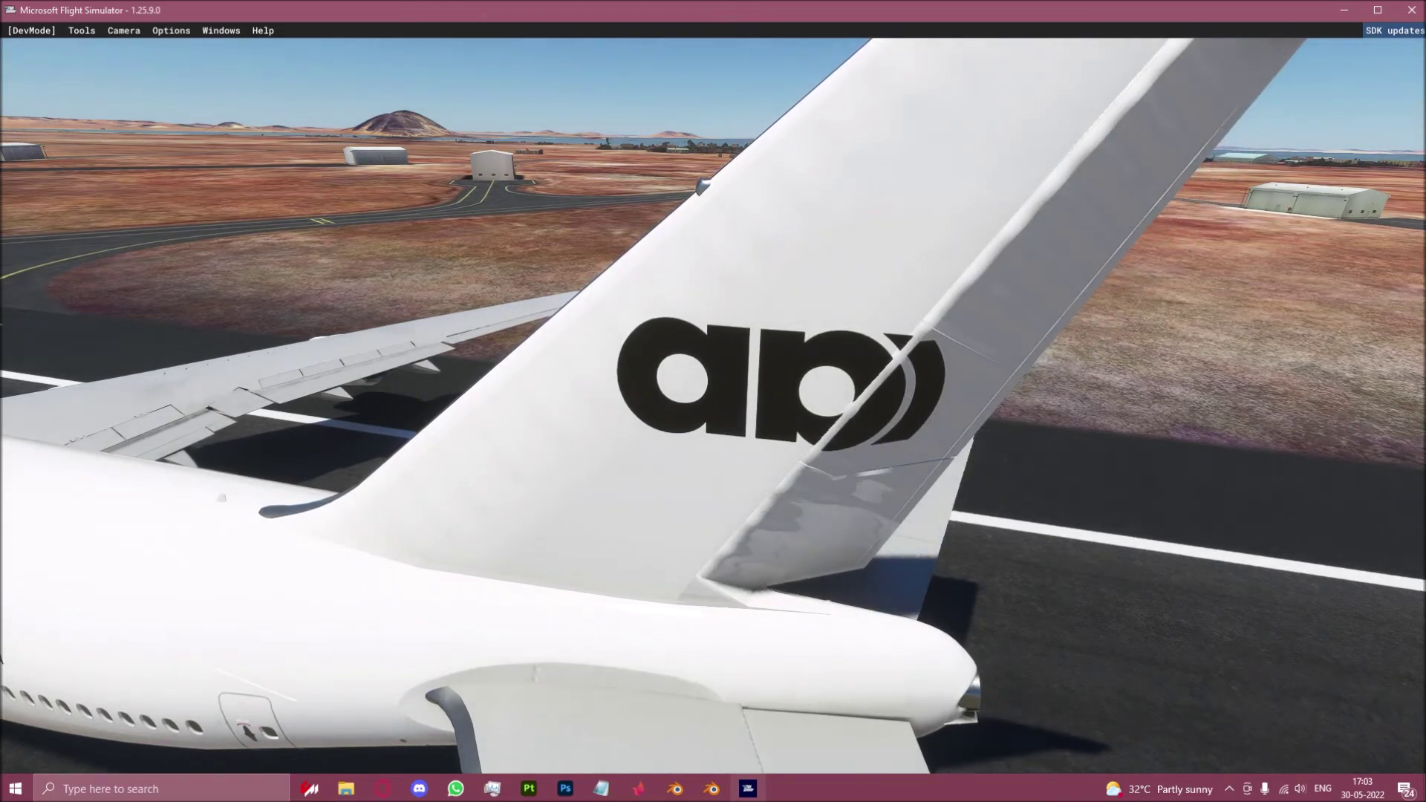